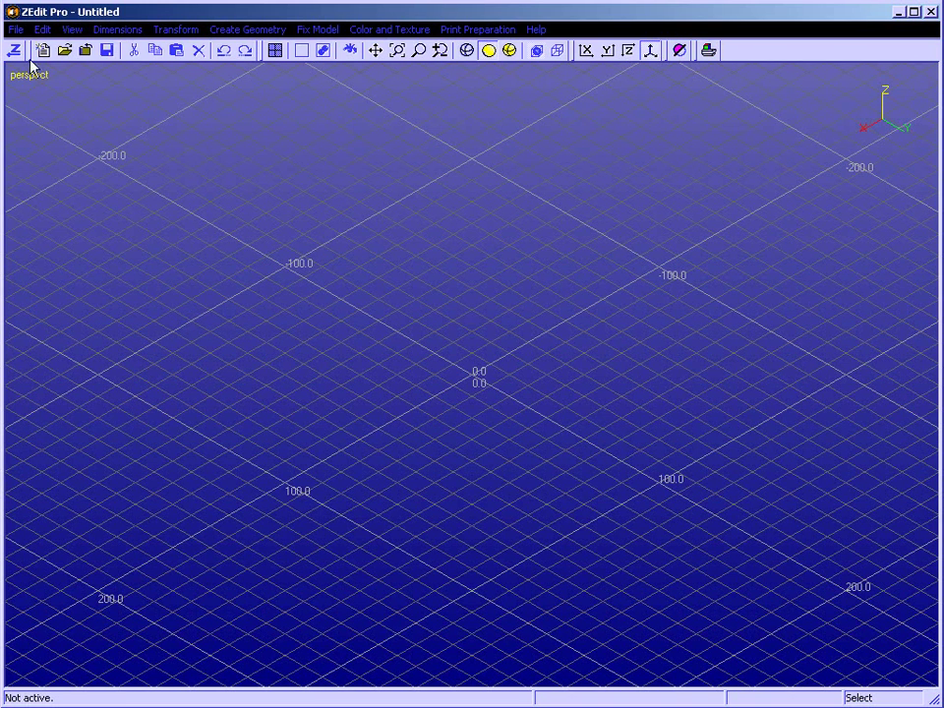
Open the Wheel model with inches as the part units
left_click(53, 63)
left_click(346, 239)
left_click(670, 478)
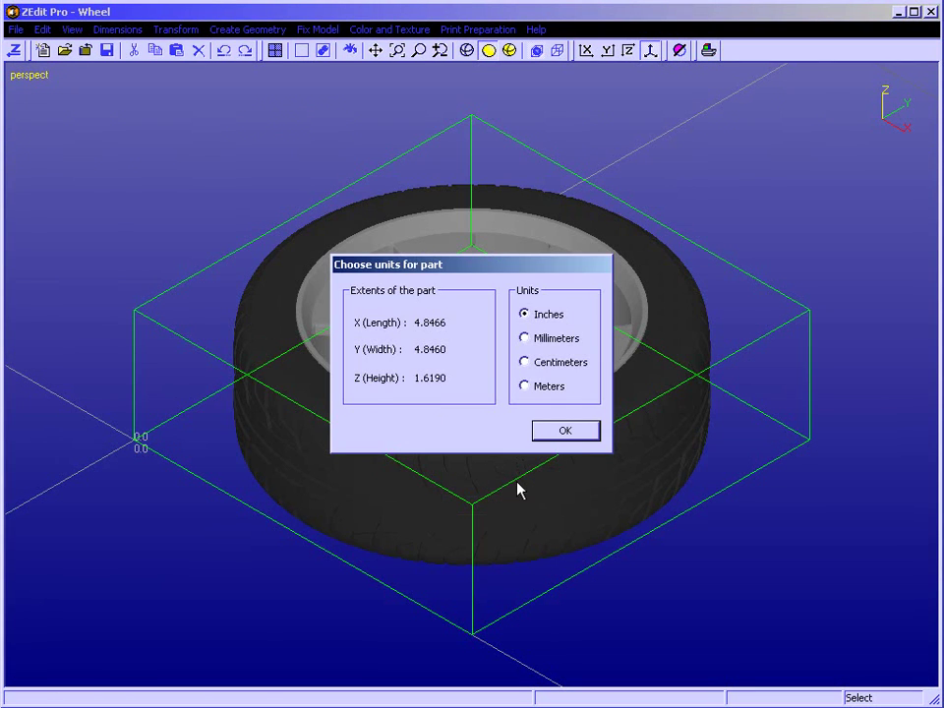
left_click(553, 434)
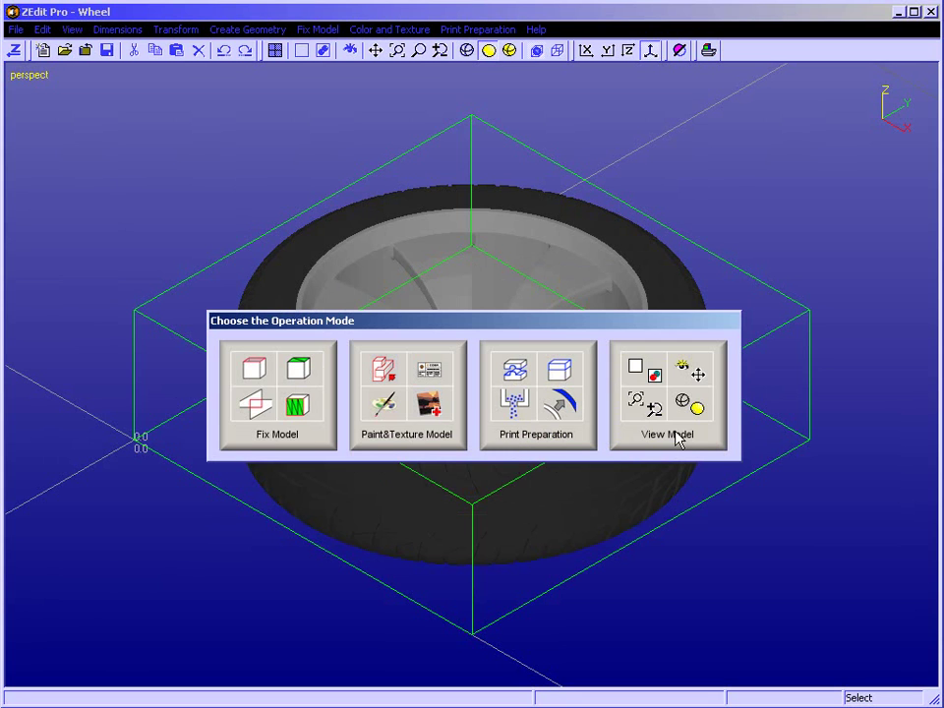
Enter Fix Model mode and run Auto Repair on the wheel, accepting the Repair color display mode
left_click(284, 412)
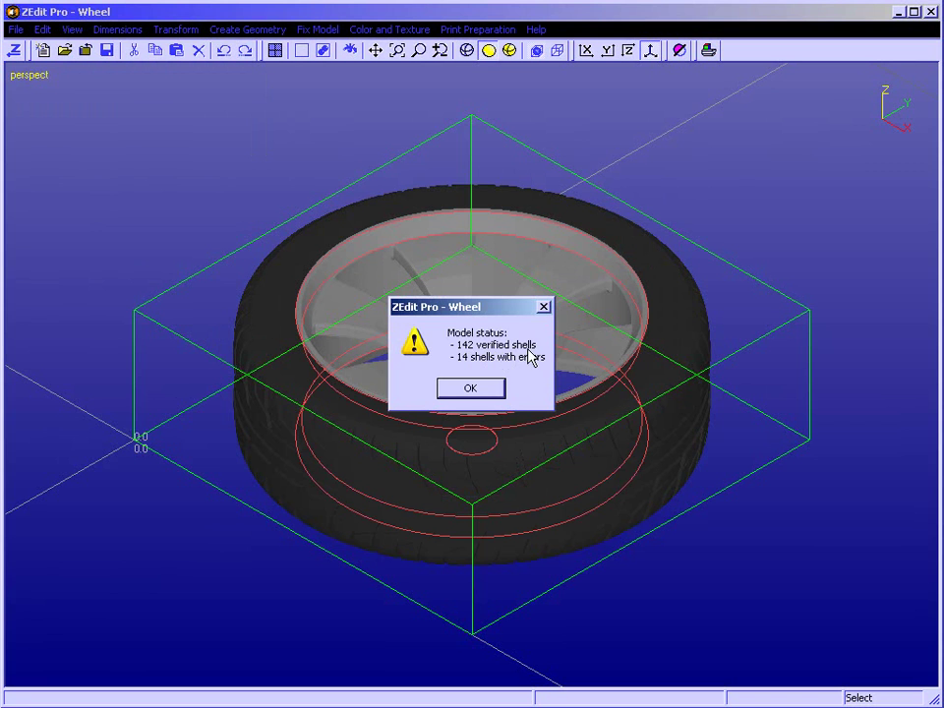
left_click(474, 393)
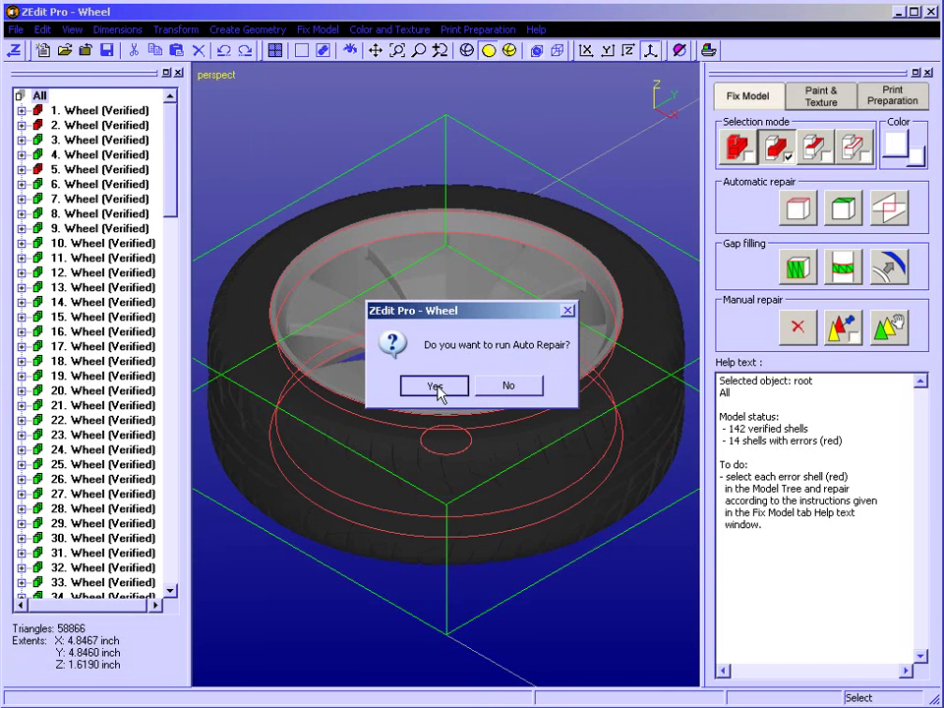
left_click(435, 386)
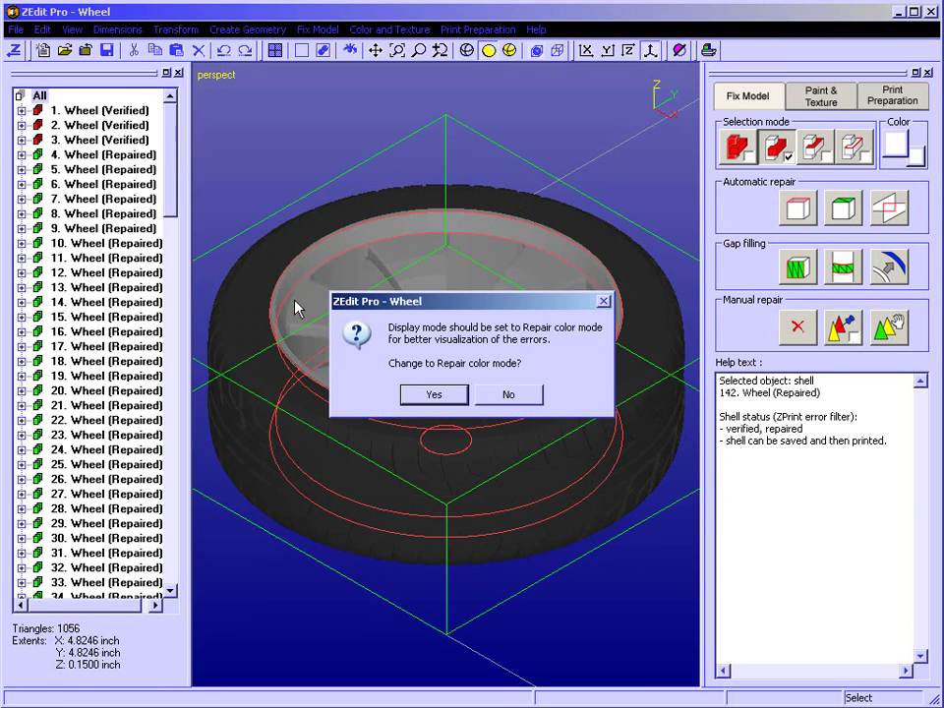
left_click(430, 394)
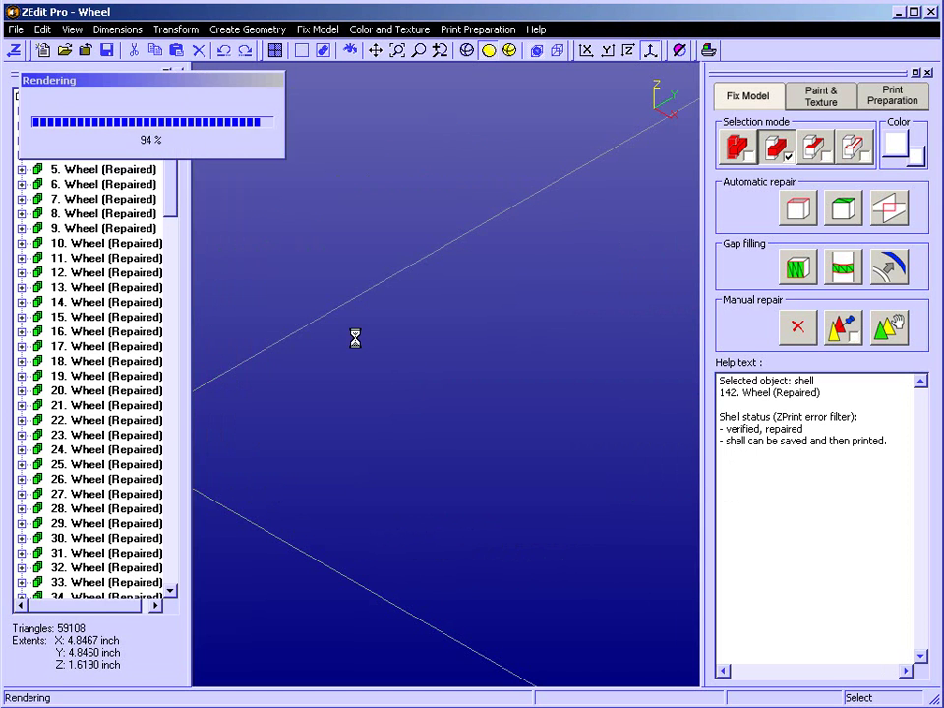
left_click(473, 432)
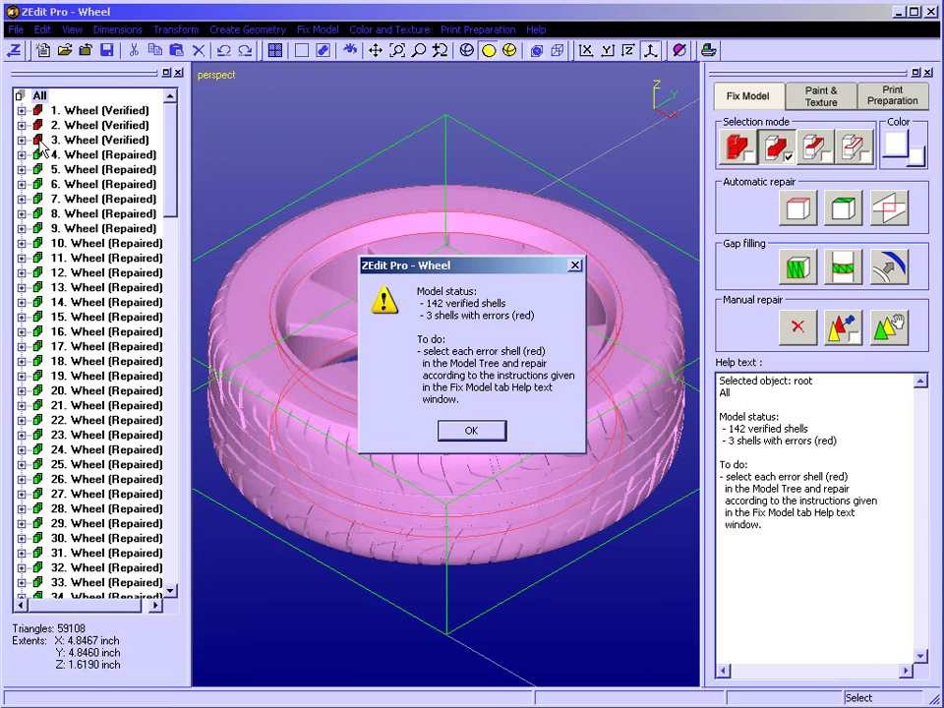
left_click(481, 429)
Isolate shell 3, the script-shaped logo, and fill the gap along its open outline
middle_click_drag(405, 353, 430, 408)
right_click_drag(430, 407, 606, 343)
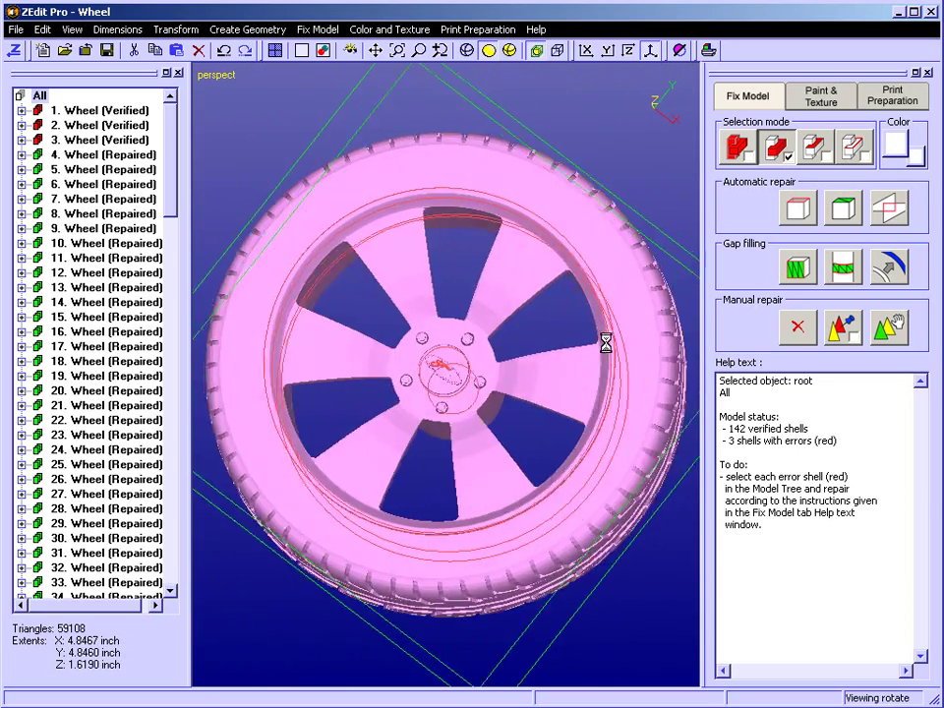
right_click_drag(381, 365, 326, 375)
right_click_drag(489, 297, 363, 322)
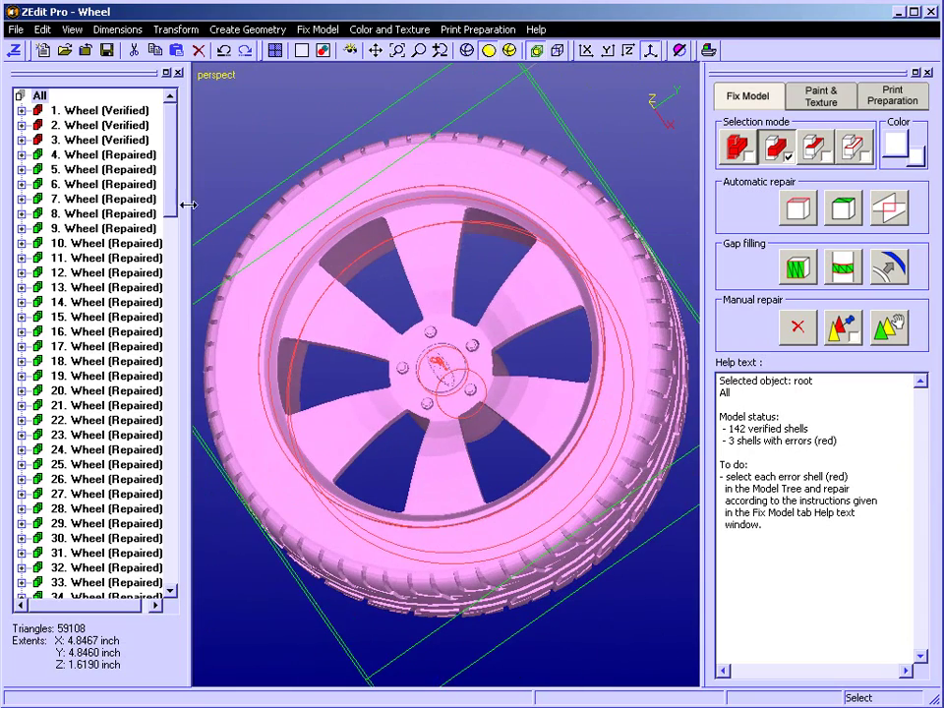
left_click(101, 142)
right_click_drag(320, 218, 374, 296)
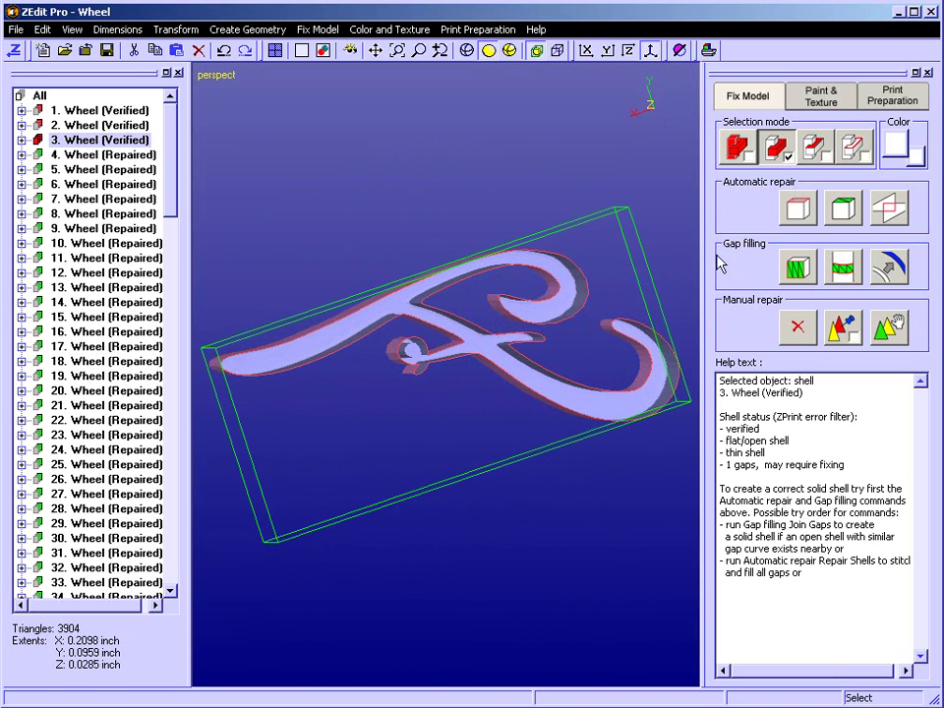
left_click(851, 148)
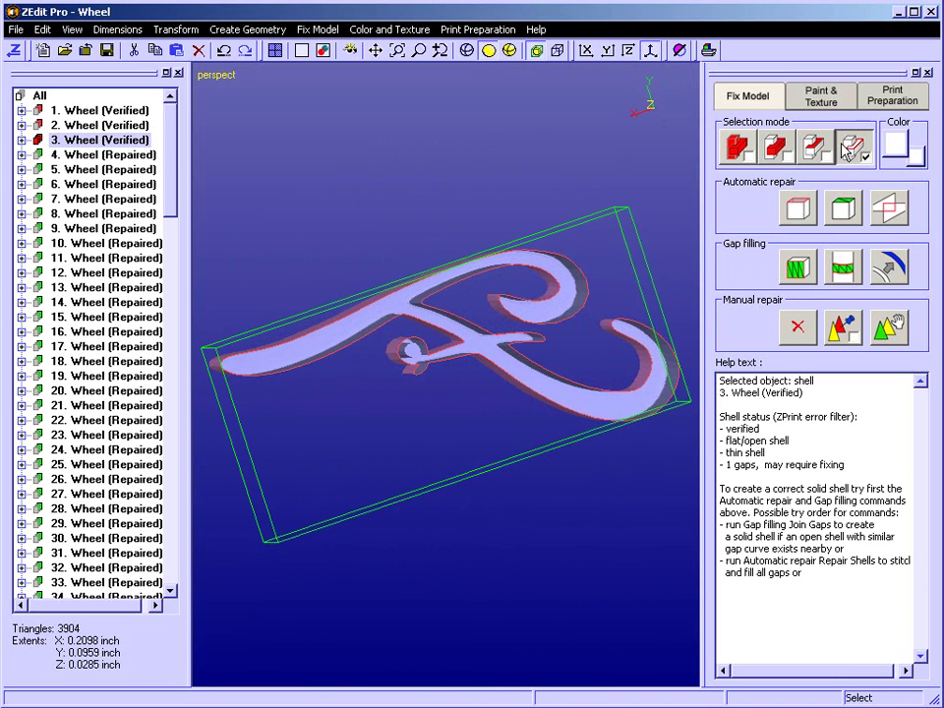
left_click(477, 362)
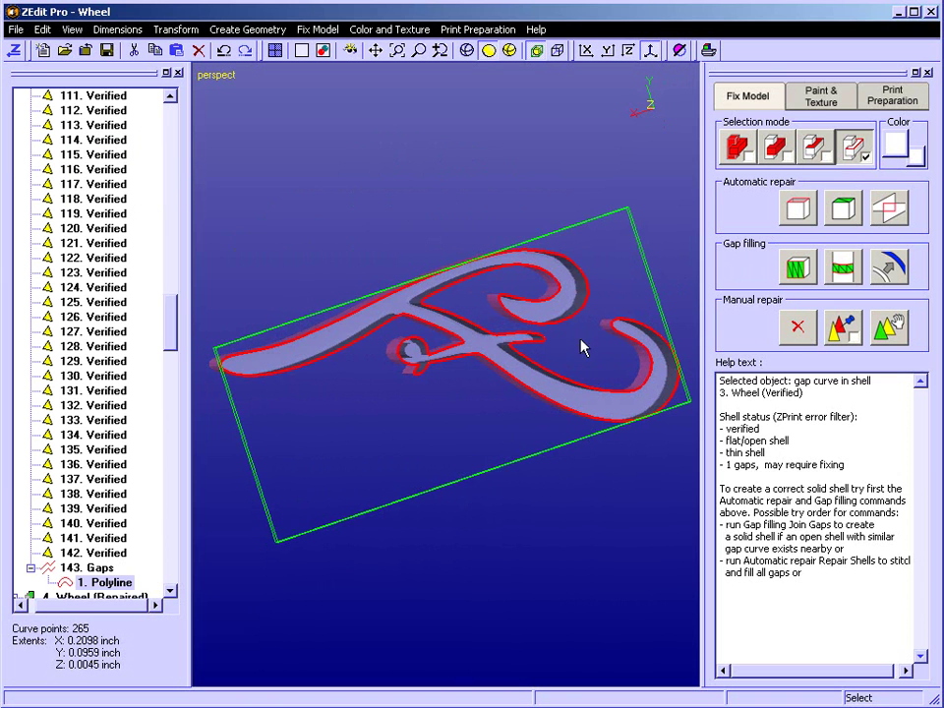
left_click(797, 270)
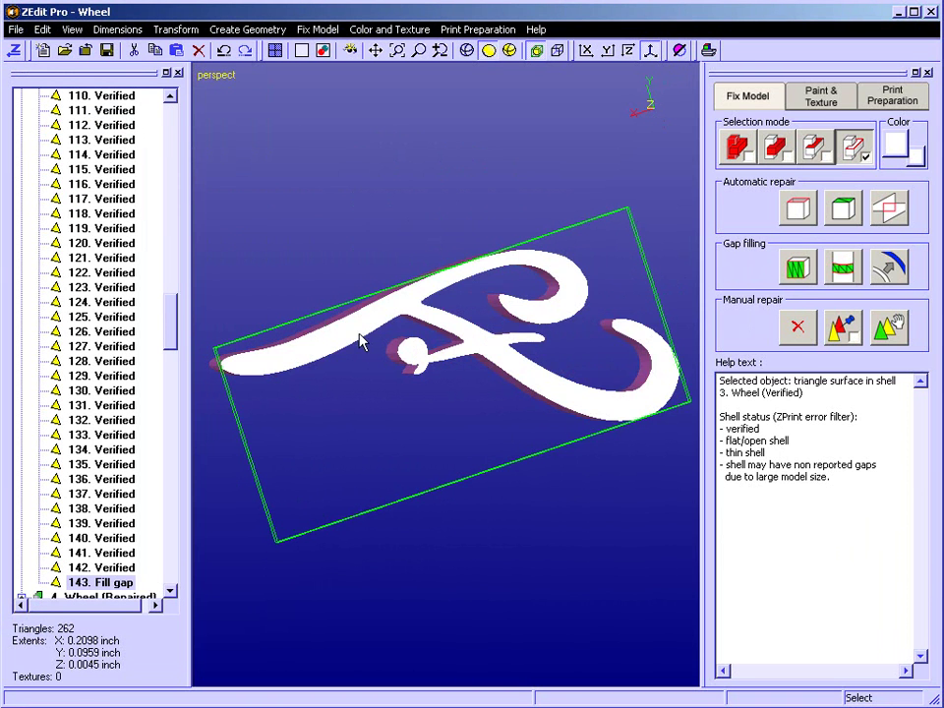
right_click_drag(360, 334, 550, 328)
In shell 2, the rim, join the two large outer gap curves with a new surface in the current foreground color
left_click_drag(171, 329, 183, 123)
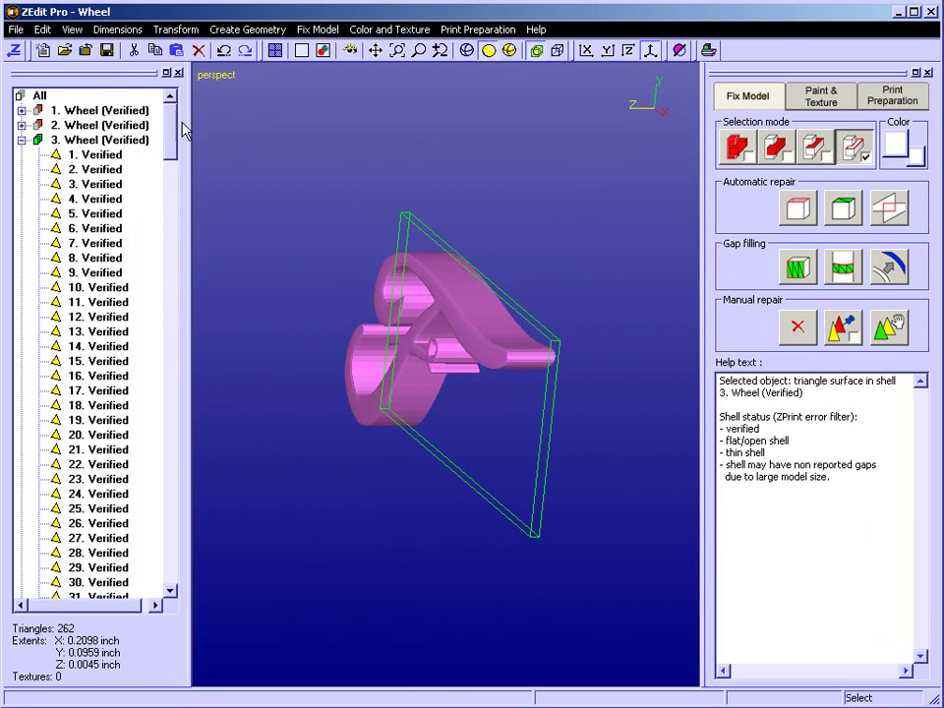
left_click(21, 139)
left_click(99, 125)
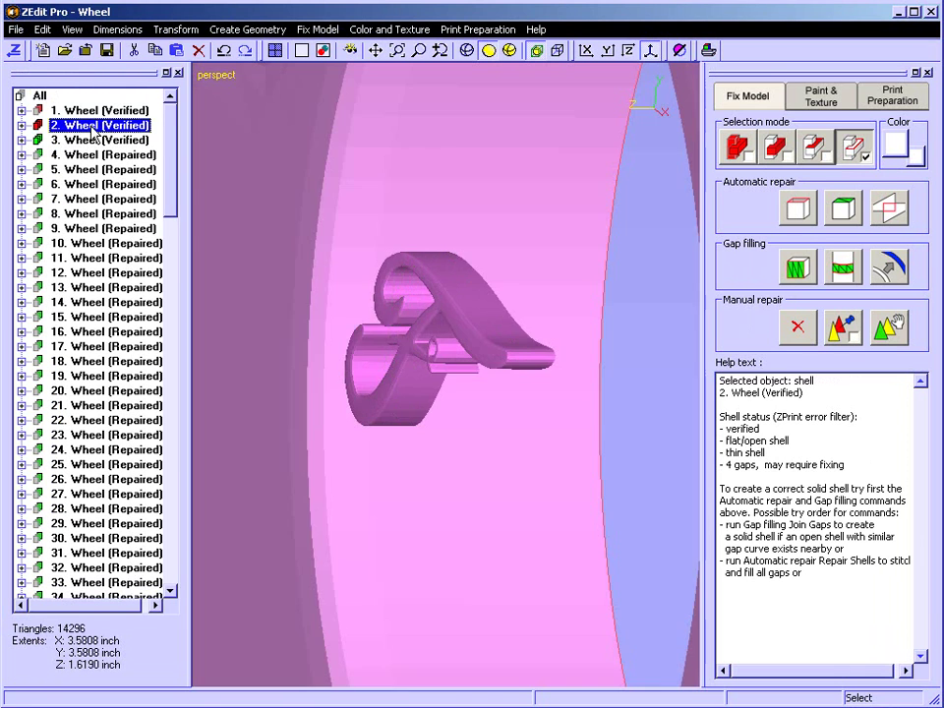
right_click_drag(428, 328, 487, 322)
left_click(495, 314)
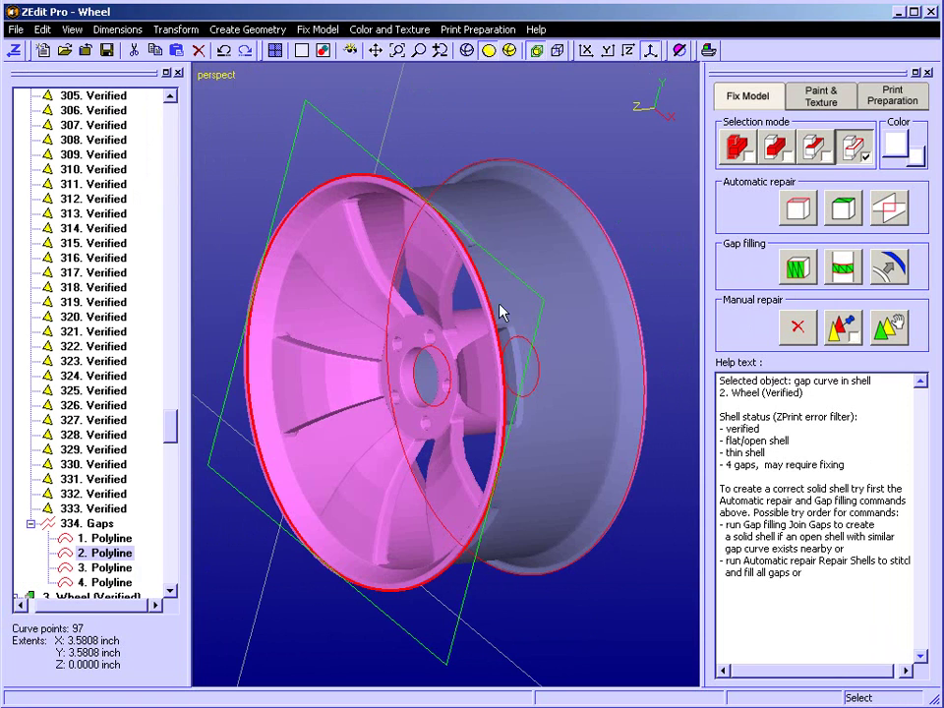
left_click(633, 297, "ctrl")
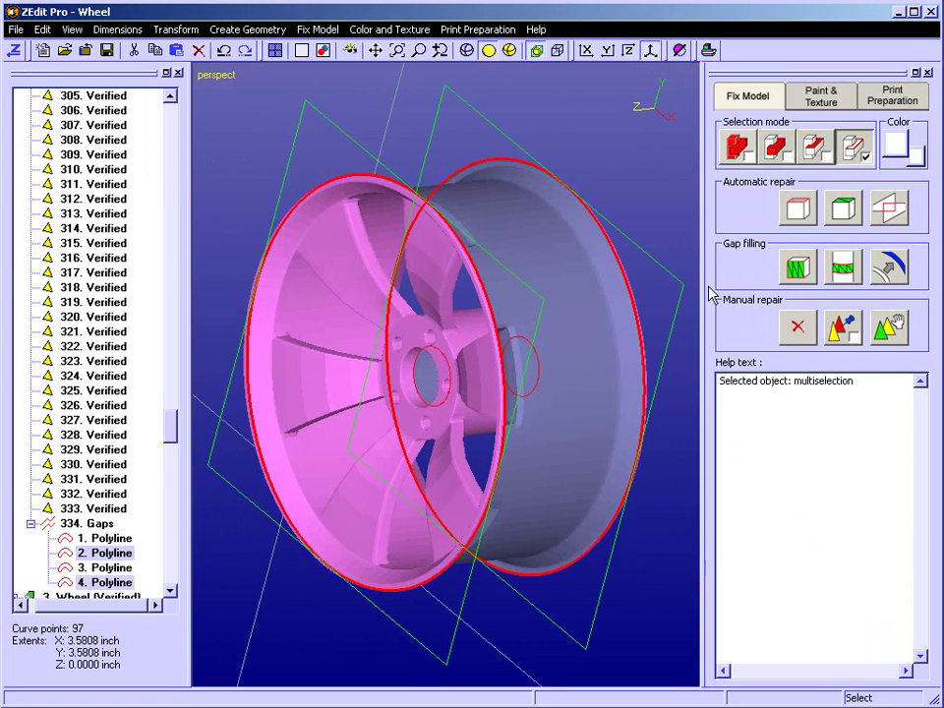
left_click(845, 268)
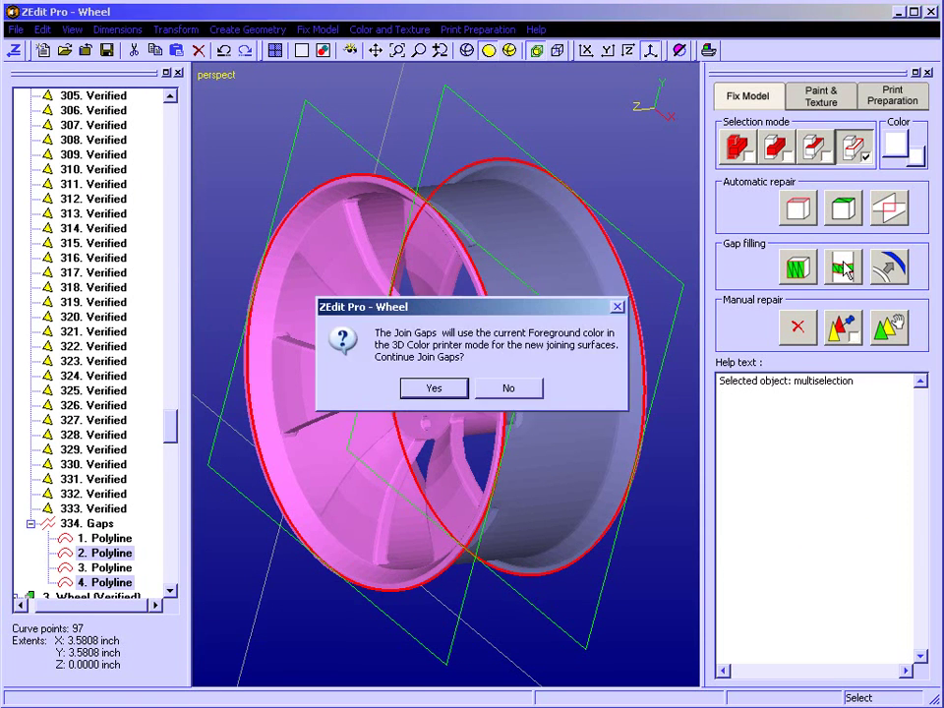
left_click(431, 389)
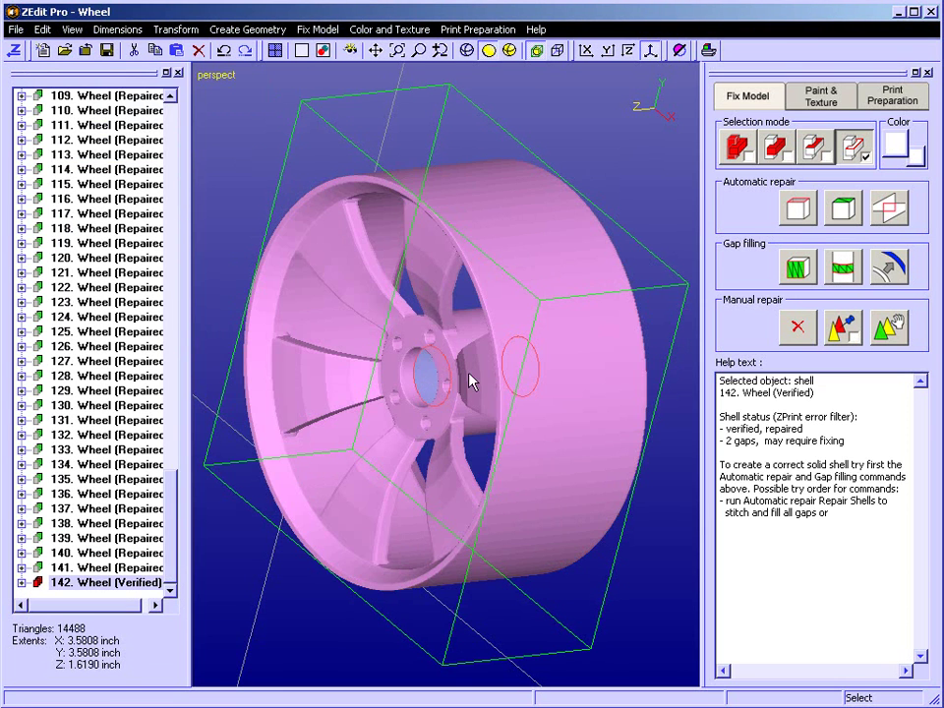
Join the two small circular gap curves at the rim's central hub hole
middle_click_drag(469, 382, 503, 358)
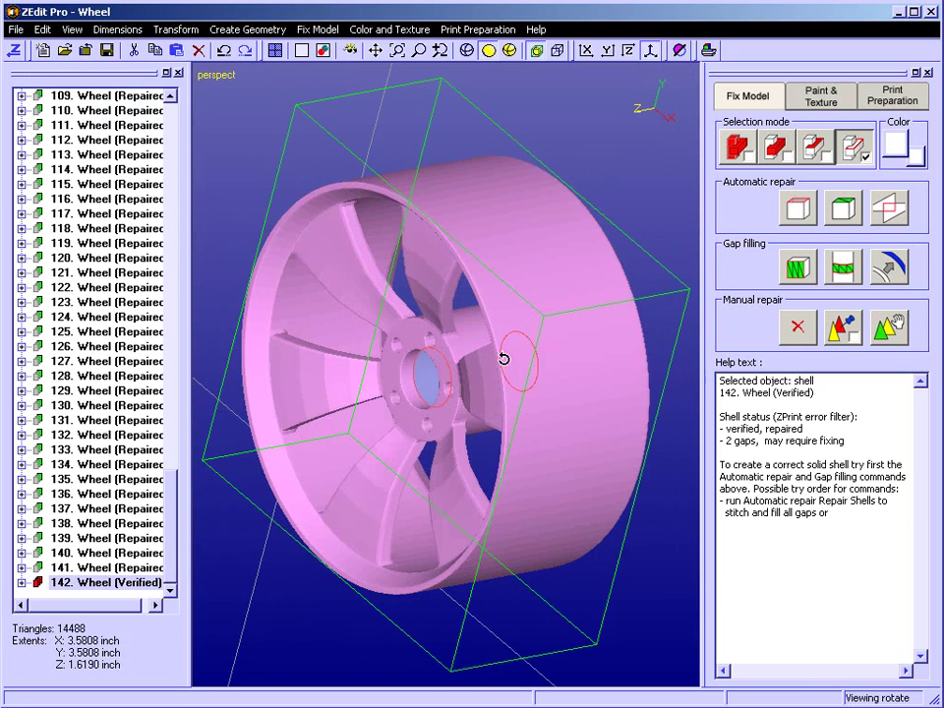
left_click(431, 360)
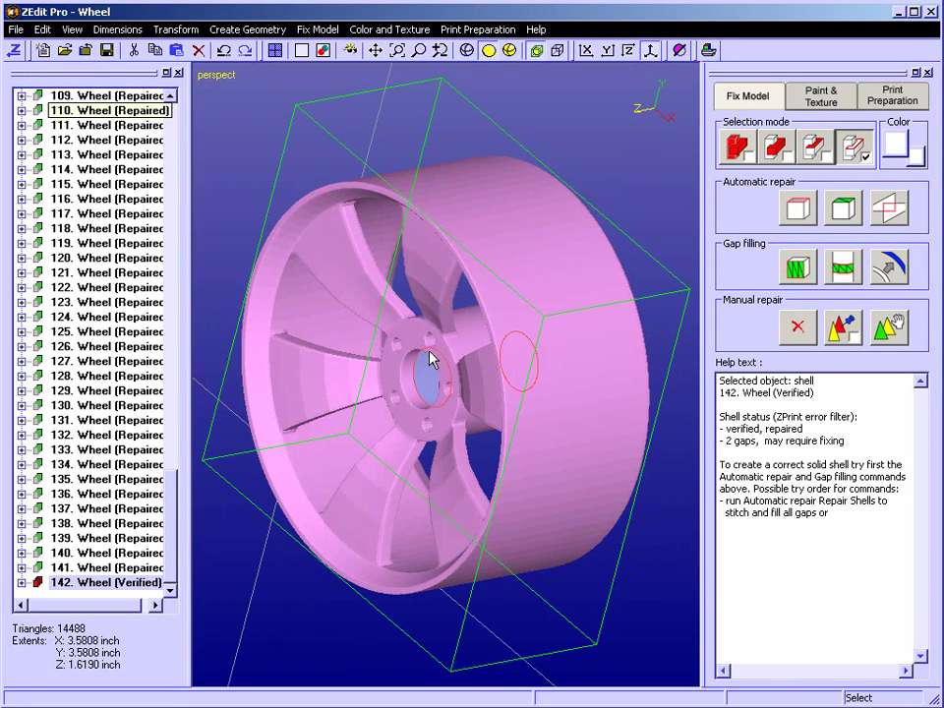
left_click(442, 360)
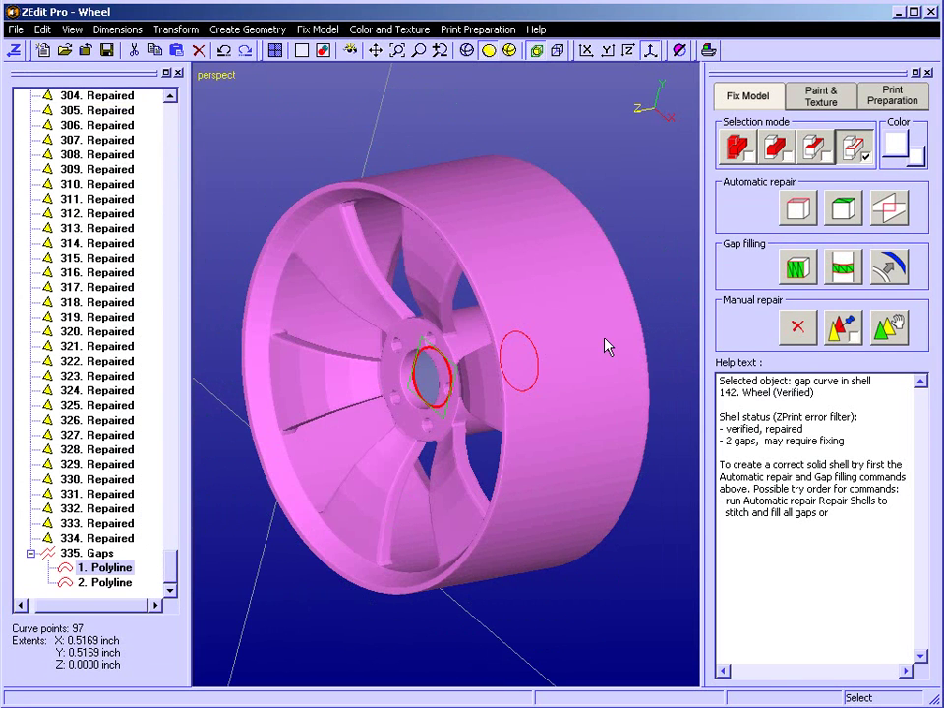
left_click(540, 356, "ctrl")
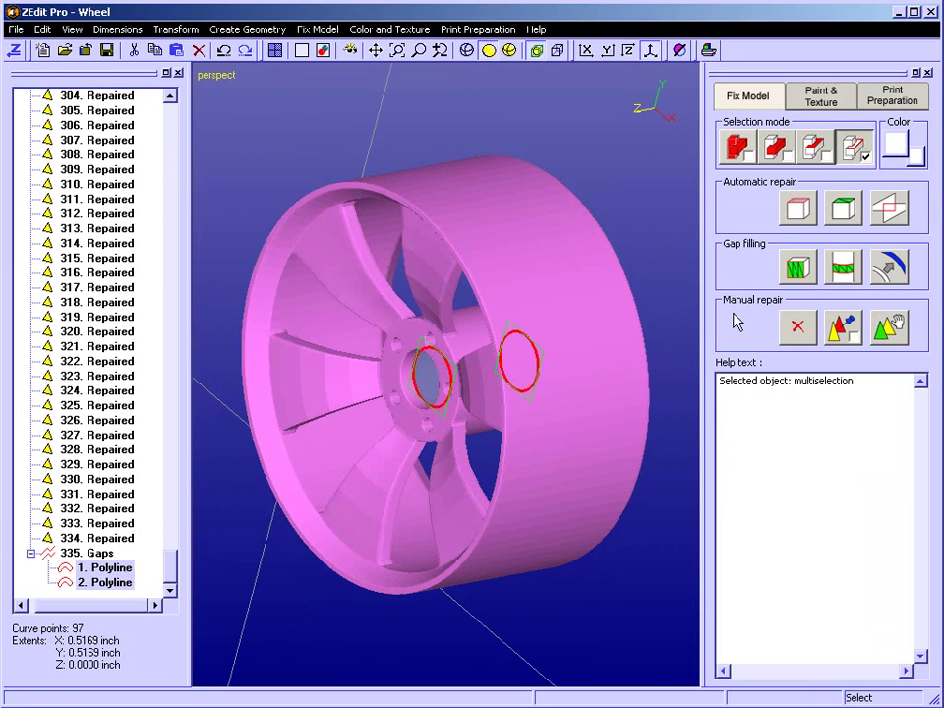
left_click(843, 265)
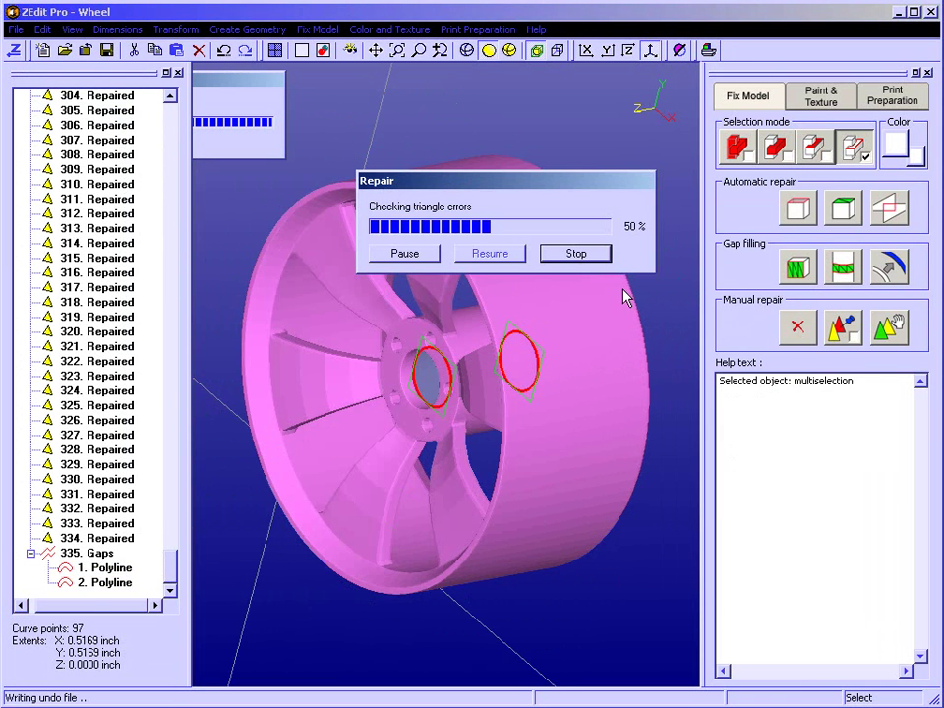
middle_click_drag(481, 405, 443, 344)
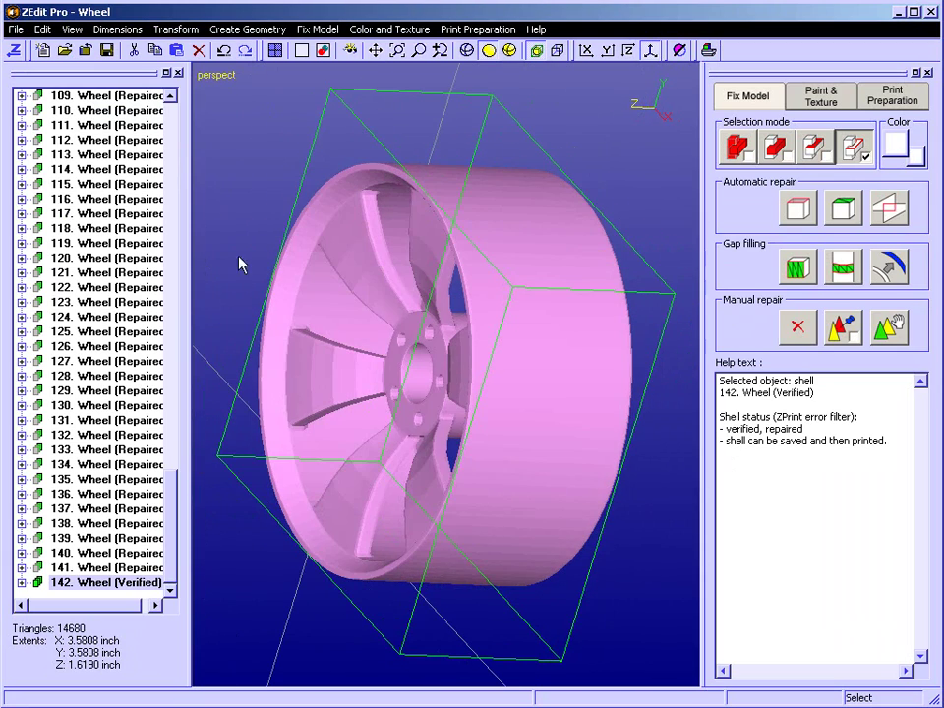
Isolate shell 1, the tire body marked with errors in the model tree
scroll(173, 116, "up", 15)
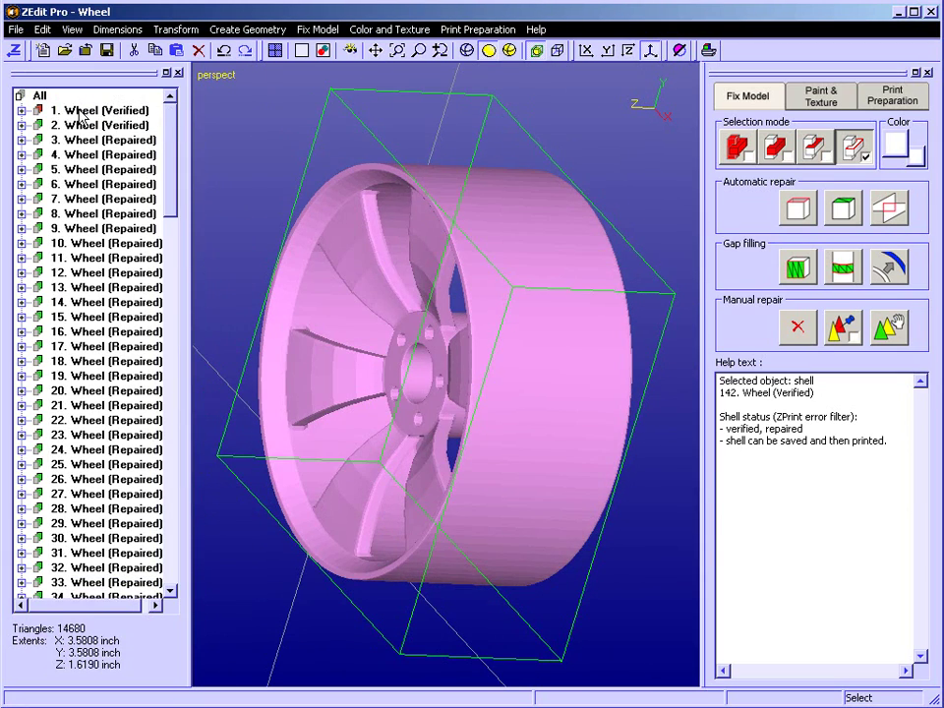
left_click(84, 117)
right_click_drag(434, 281, 389, 294)
scroll(421, 277, "up", 3)
scroll(390, 282, "down", 5)
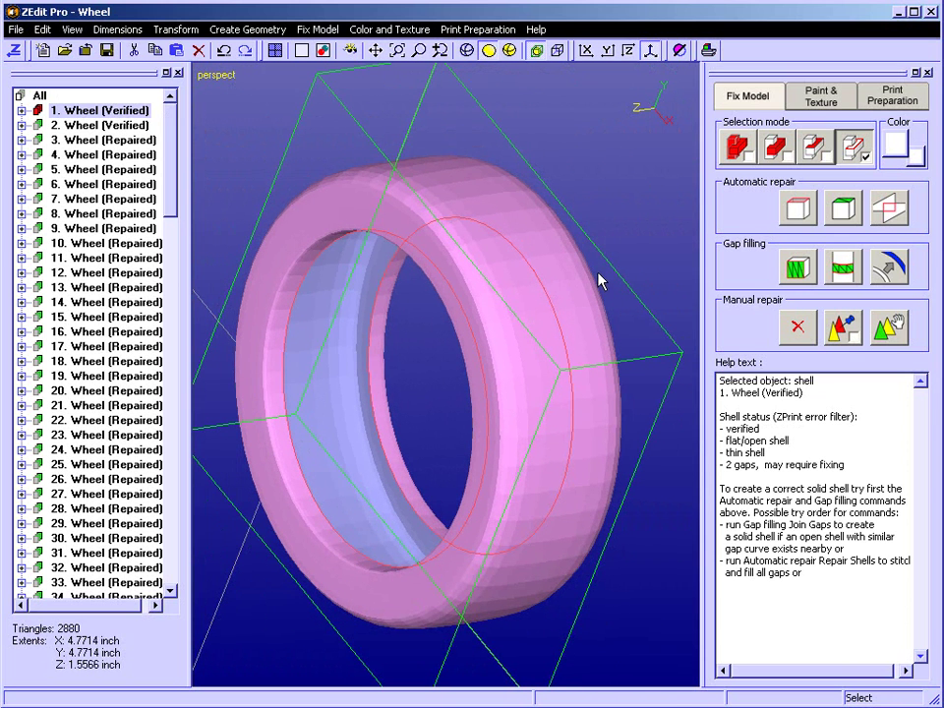
Offset the tire shell toward its back faces with a wall thickness of 0.047714 inch and inspect the inner side
left_click(886, 274)
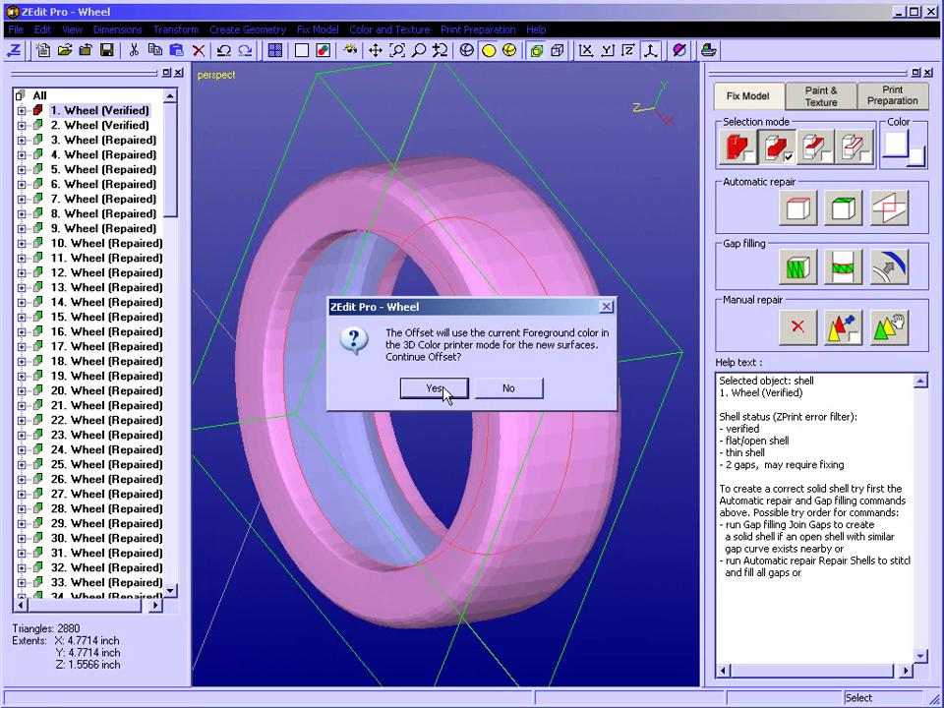
left_click(436, 389)
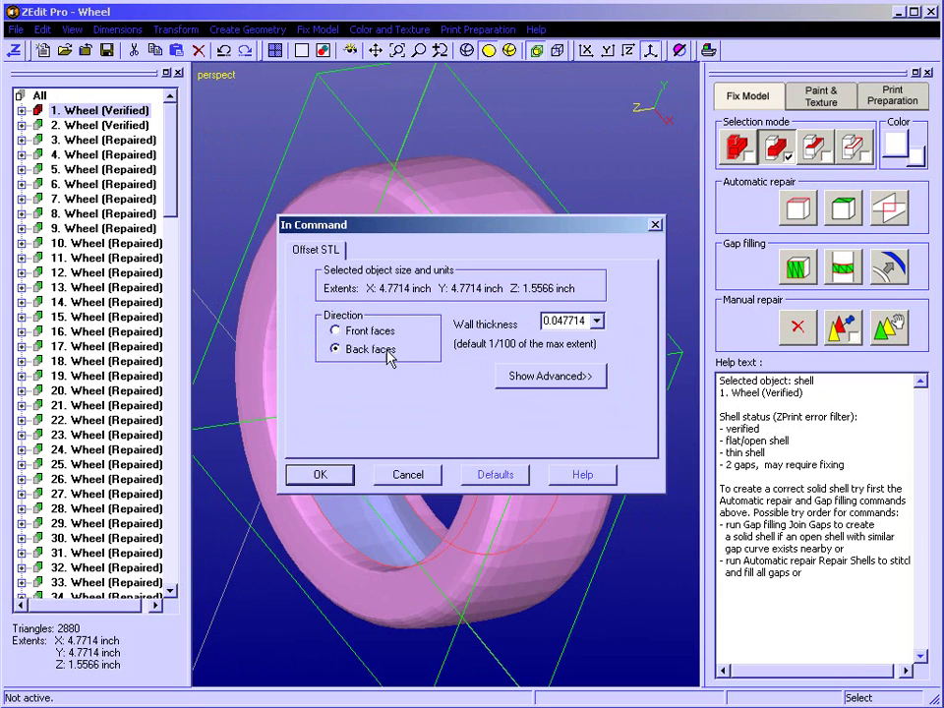
left_click_drag(398, 224, 374, 293)
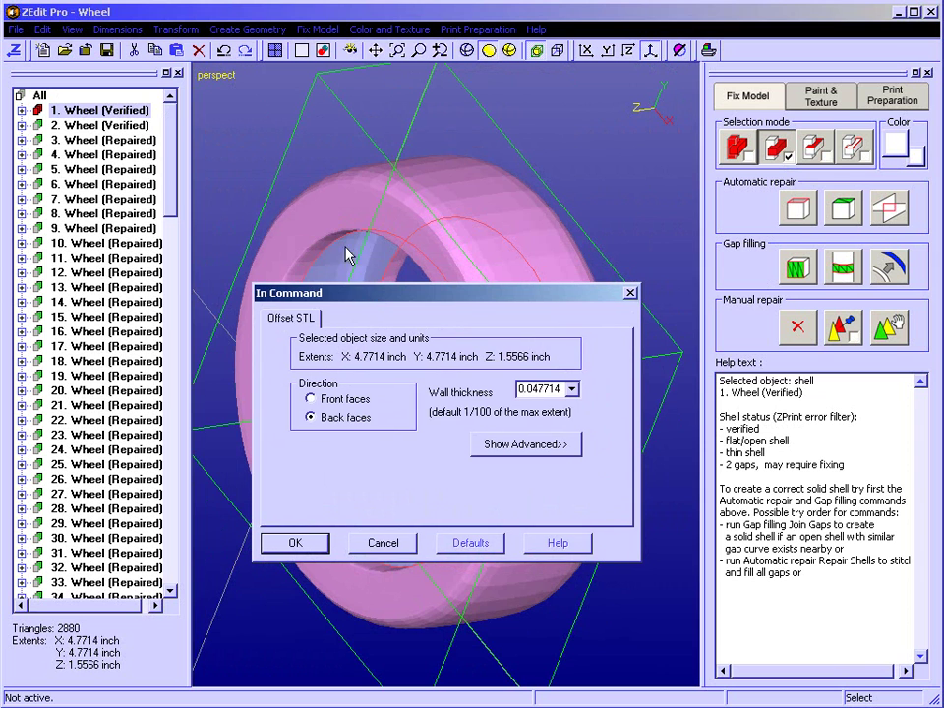
left_click(307, 547)
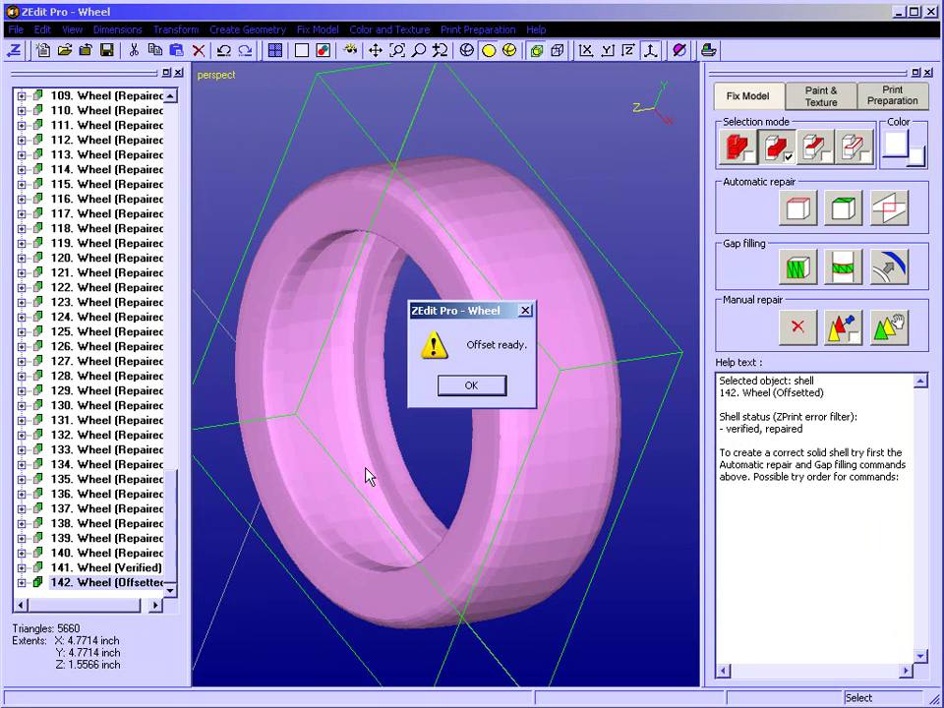
left_click(471, 384)
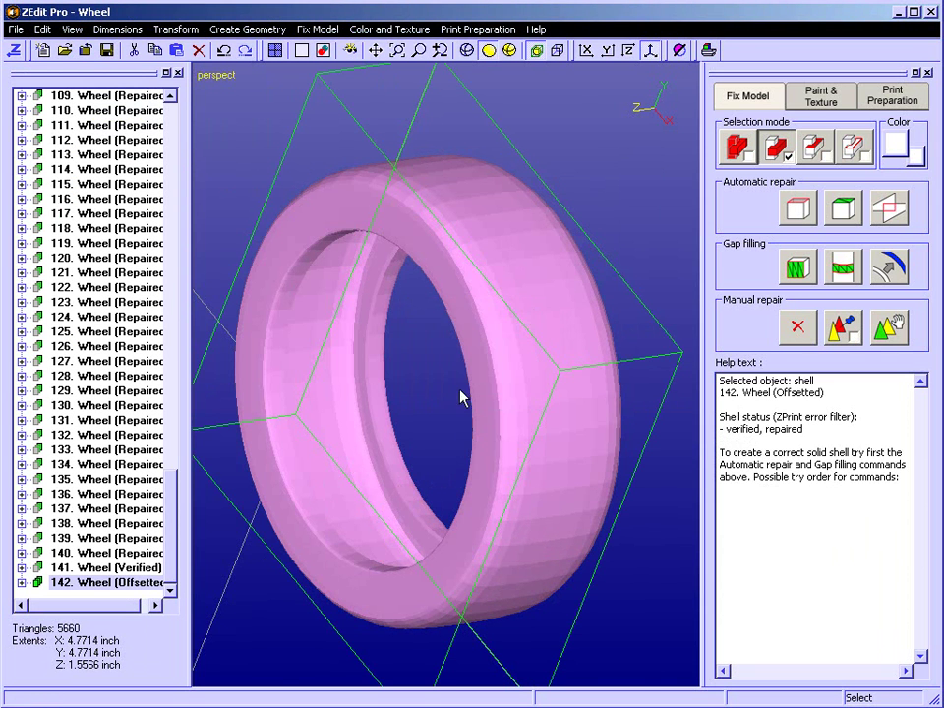
scroll(354, 375, "up", 5)
mouse_move(353, 362)
middle_mouse_down()
mouse_move(386, 365)
mouse_move(352, 365)
middle_mouse_up()
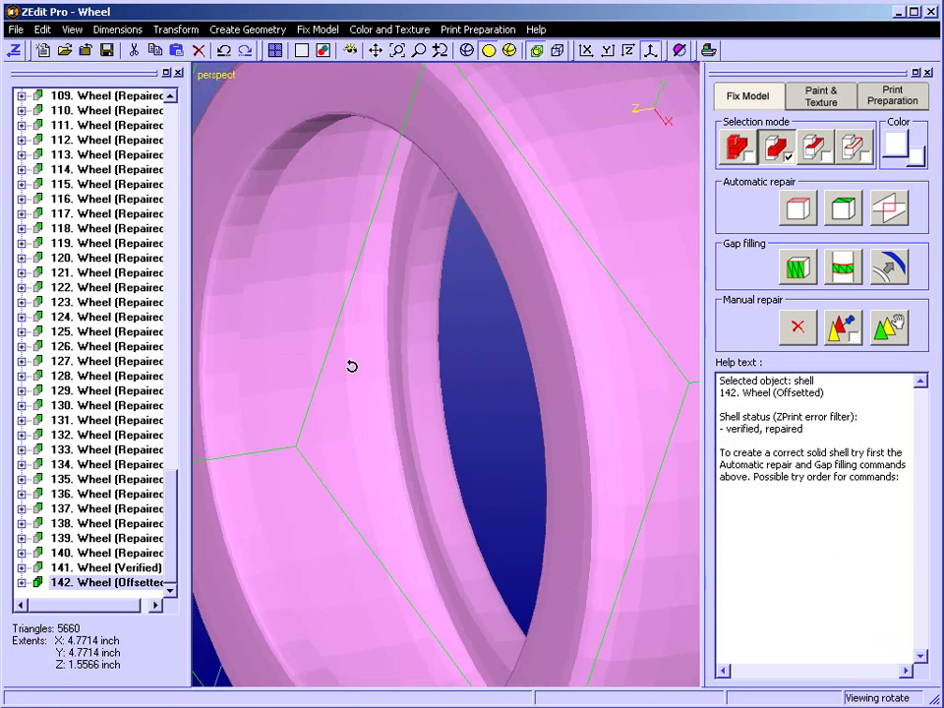
scroll(374, 436, "down", 4)
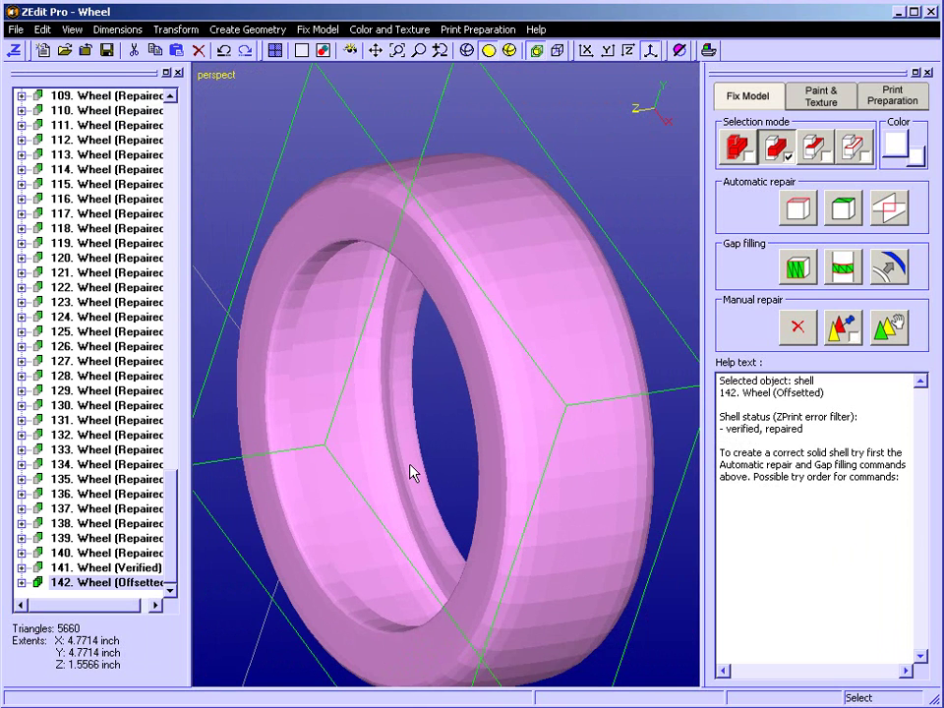
middle_click_drag(409, 473, 415, 435)
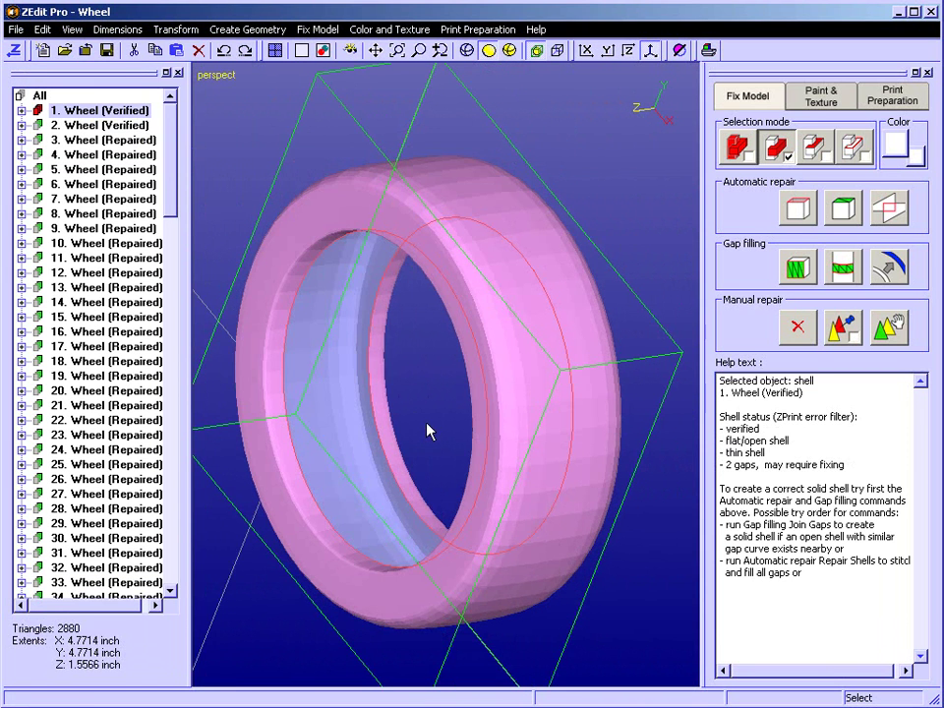
Join the two large circular gap curves of the tire shell to close it into a solid
right_click_drag(443, 327, 467, 313)
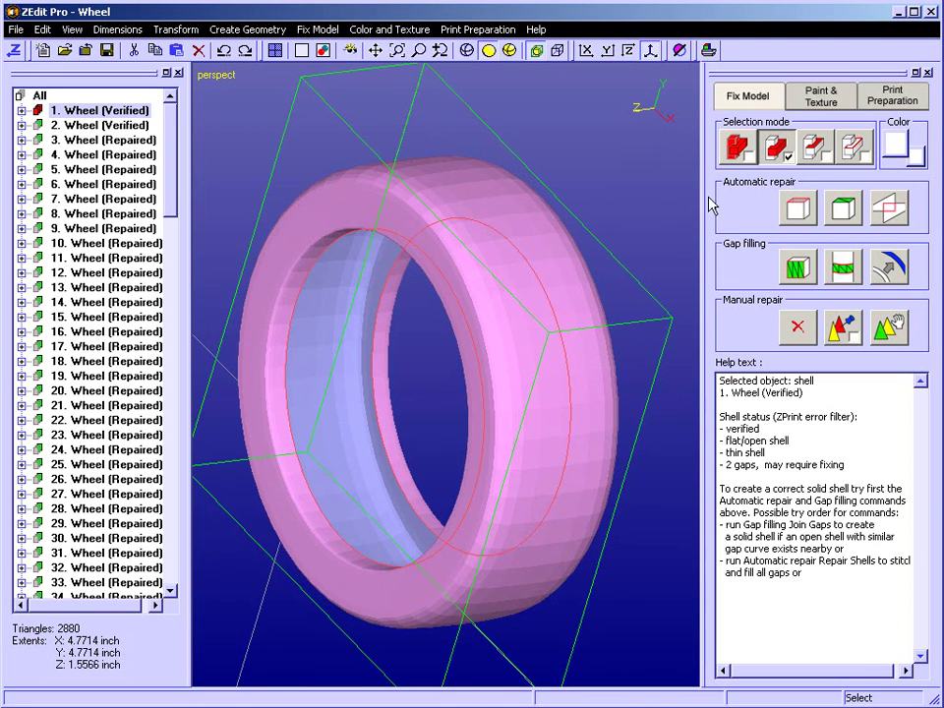
left_click(854, 147)
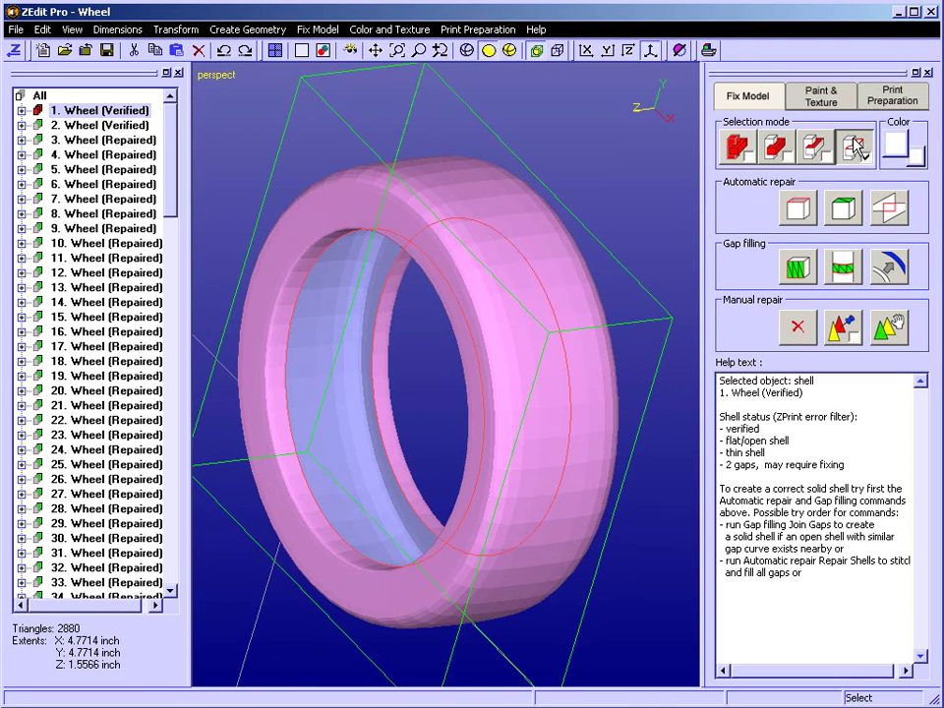
left_click(395, 240)
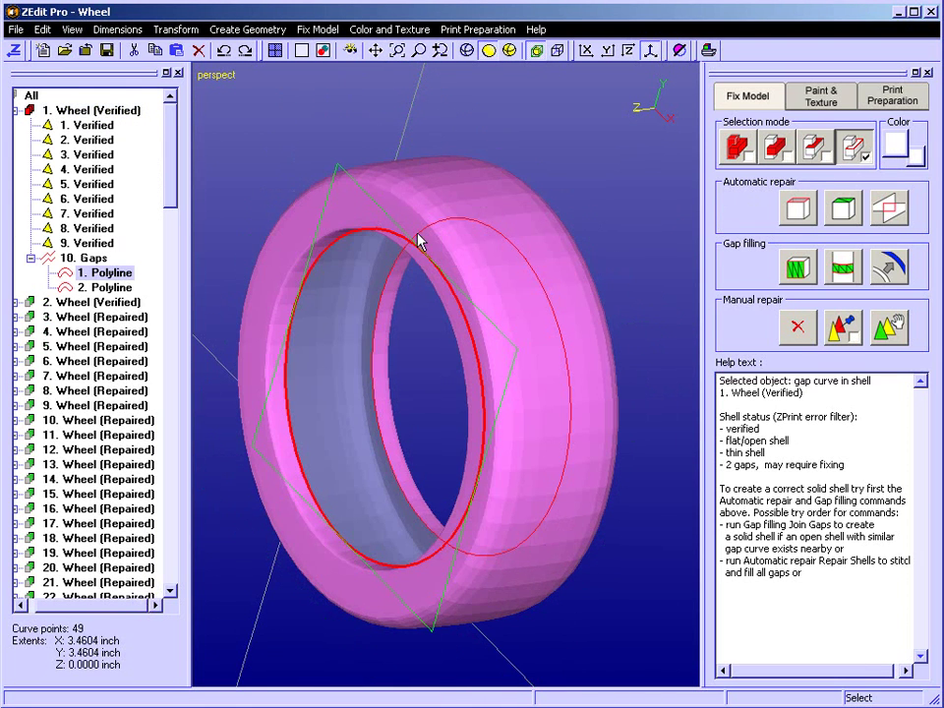
left_click(498, 237, "ctrl")
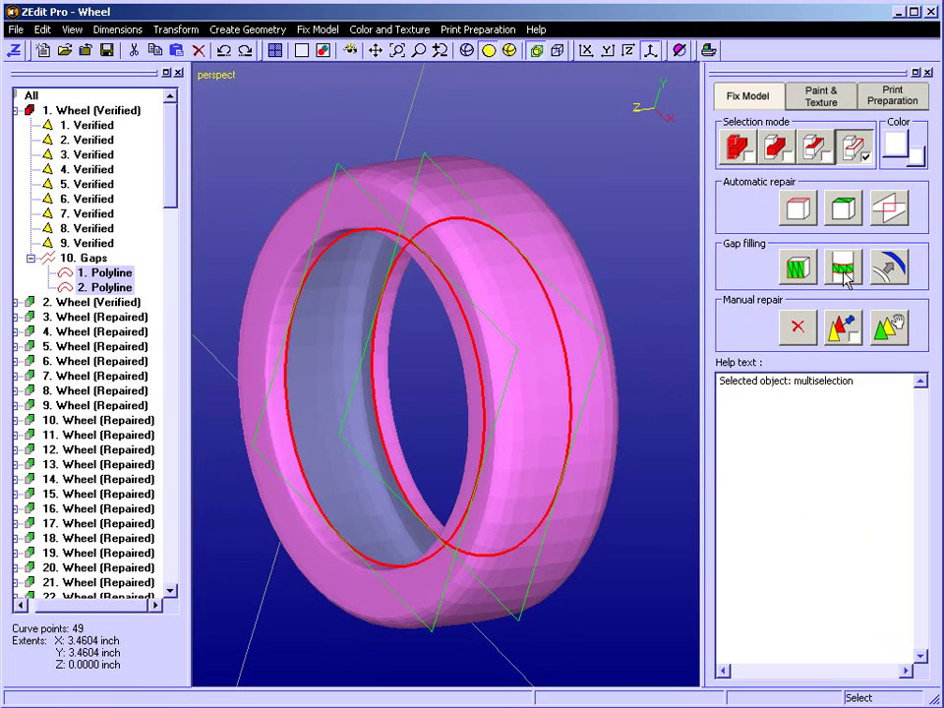
left_click(797, 274)
right_click_drag(482, 415, 500, 378)
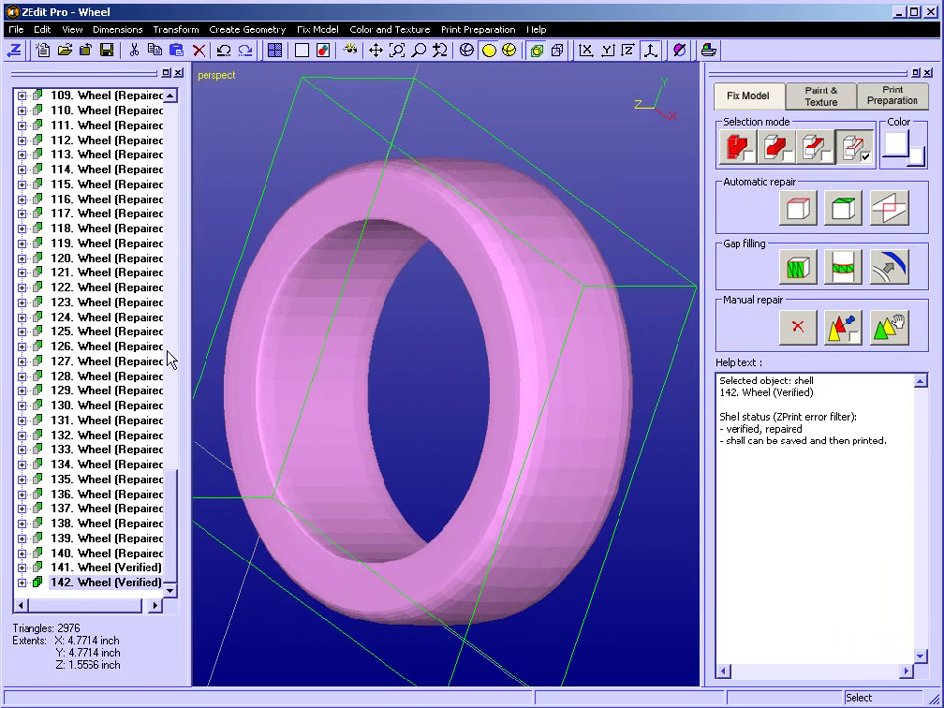
Select the whole model at the root of the model tree and review its status and to-do notes
left_click_drag(169, 528, 179, 145)
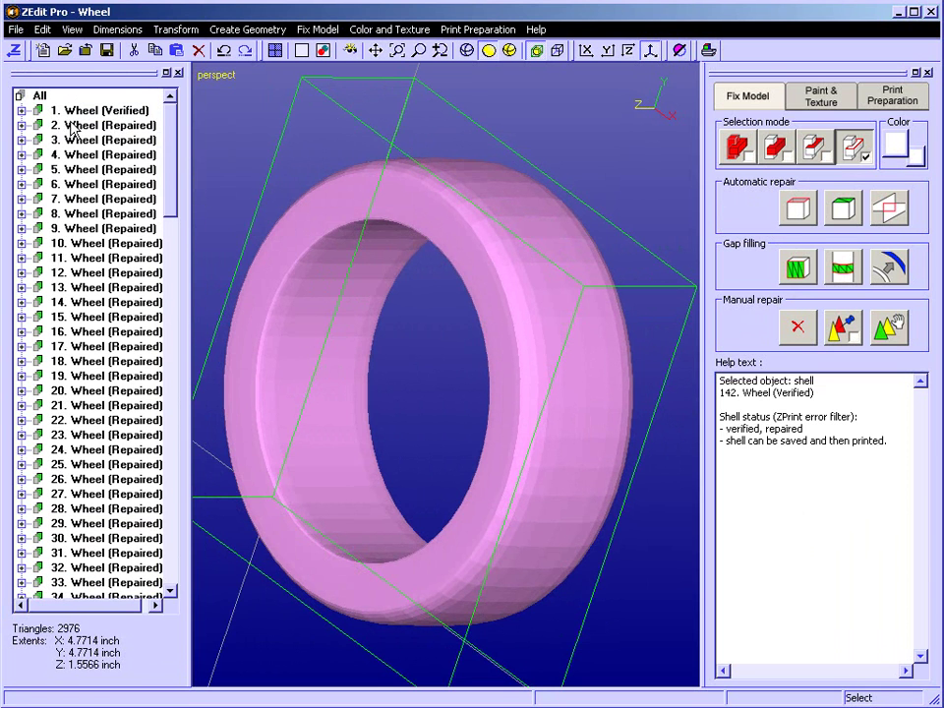
left_click(39, 96)
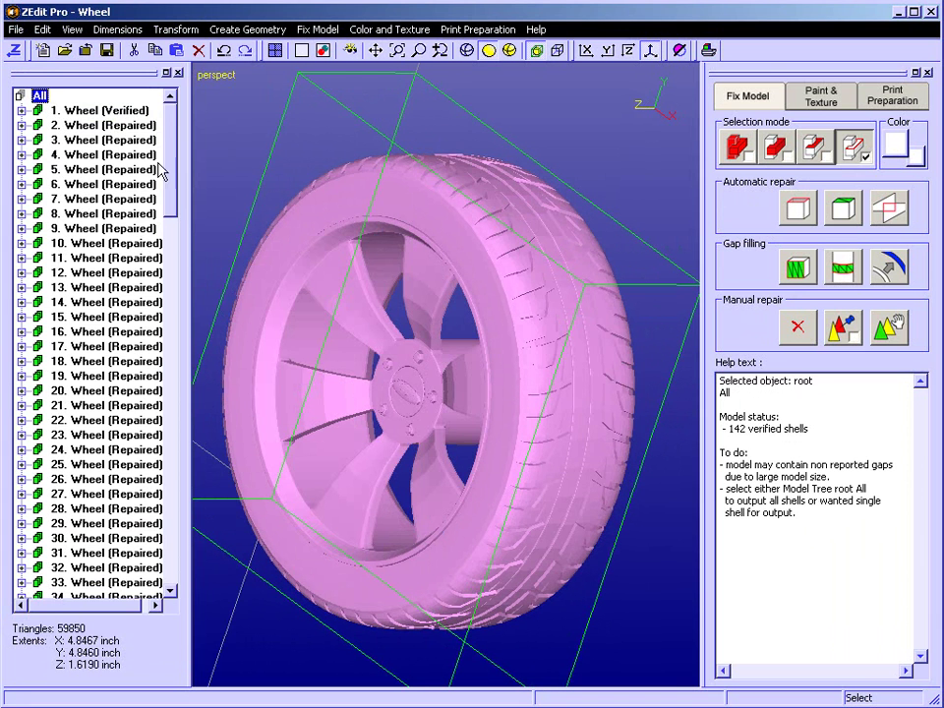
mouse_move(178, 160)
left_mouse_down()
mouse_move(168, 186)
mouse_move(162, 539)
mouse_move(168, 143)
left_mouse_up()
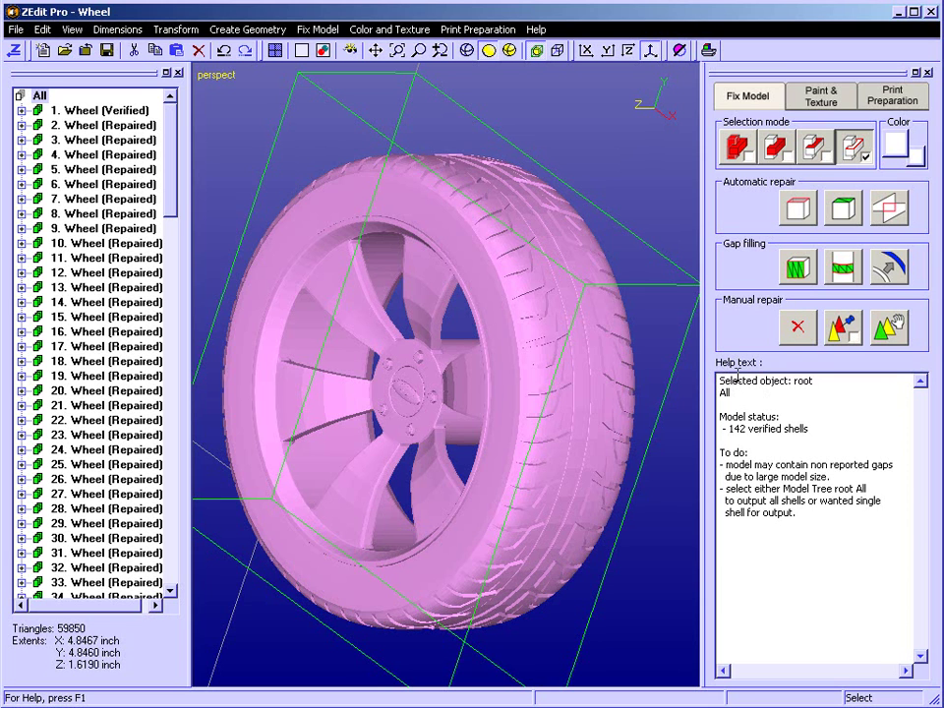
left_click_drag(719, 448, 809, 513)
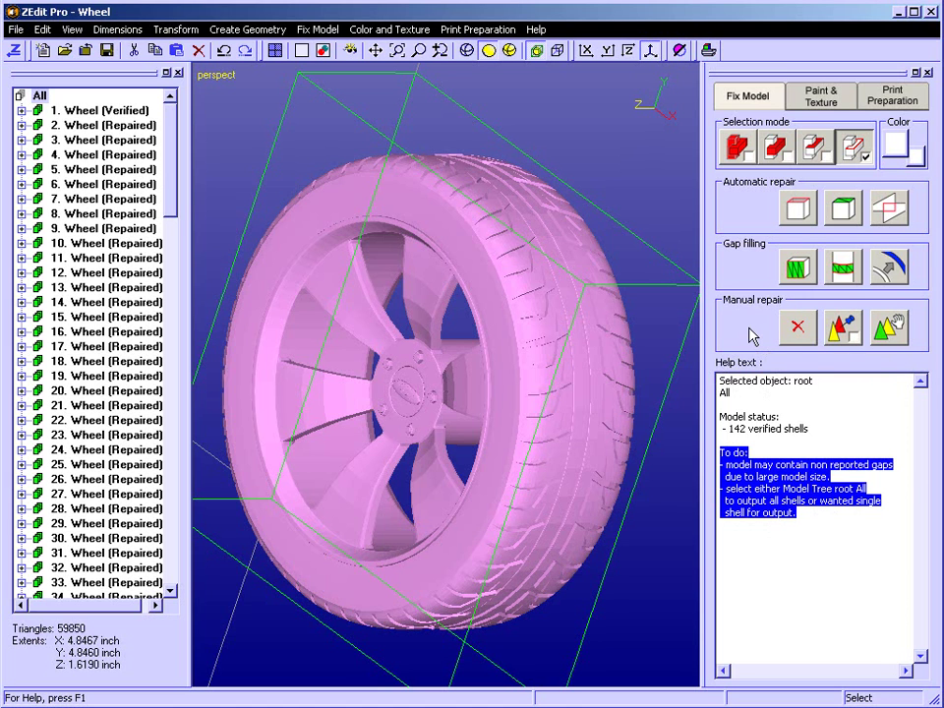
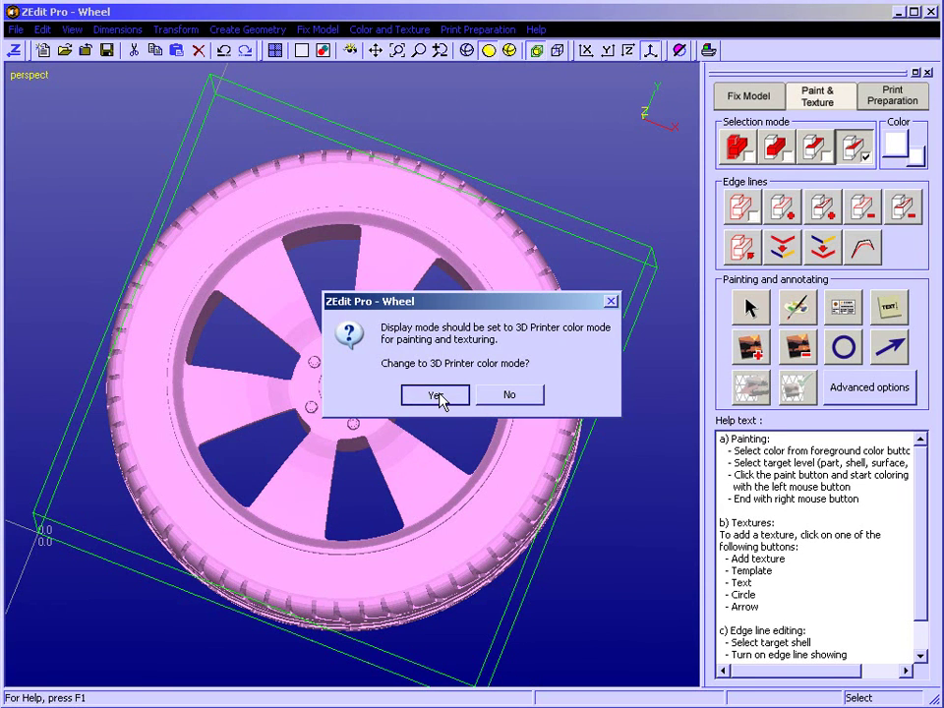
Switch the display to 3D Printer color mode and show the wheel's face enlarged in the top view
left_click(437, 395)
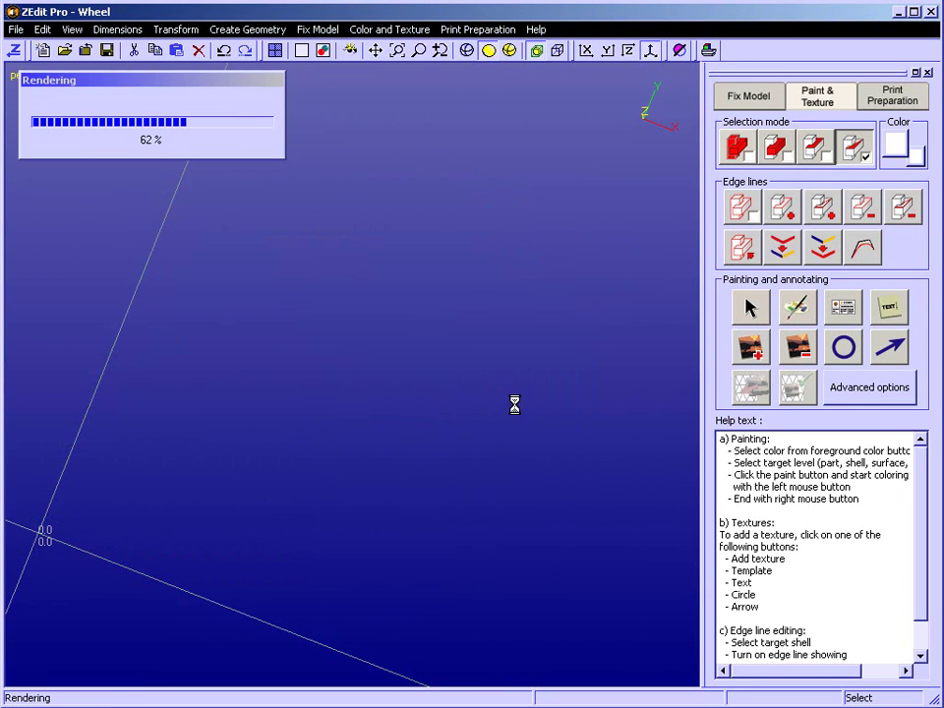
right_click_drag(519, 411, 603, 247)
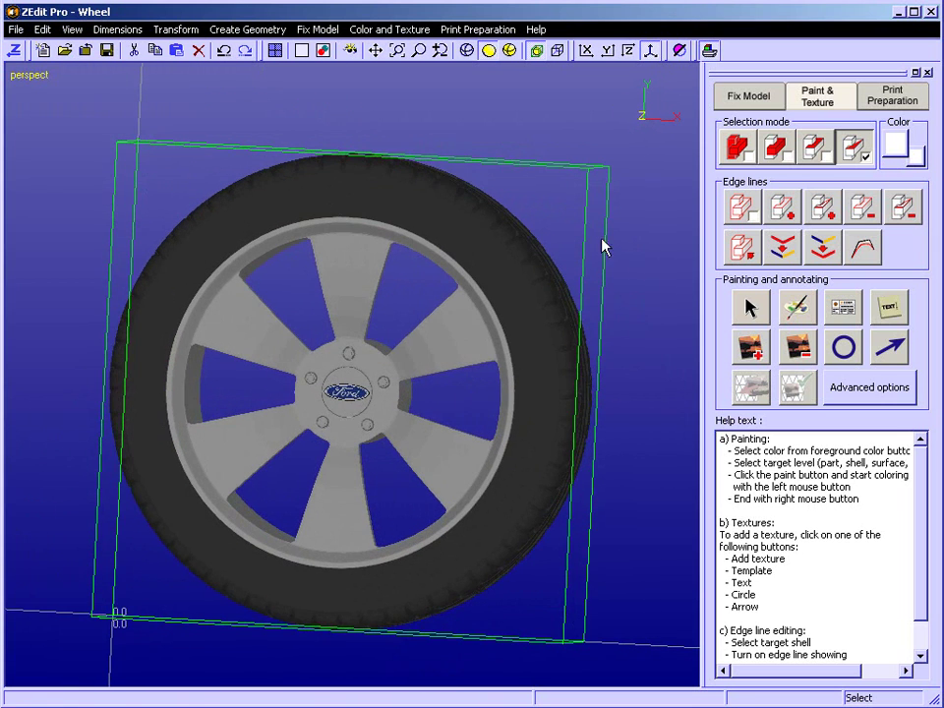
left_click(630, 50)
scroll(365, 333, "up", 2)
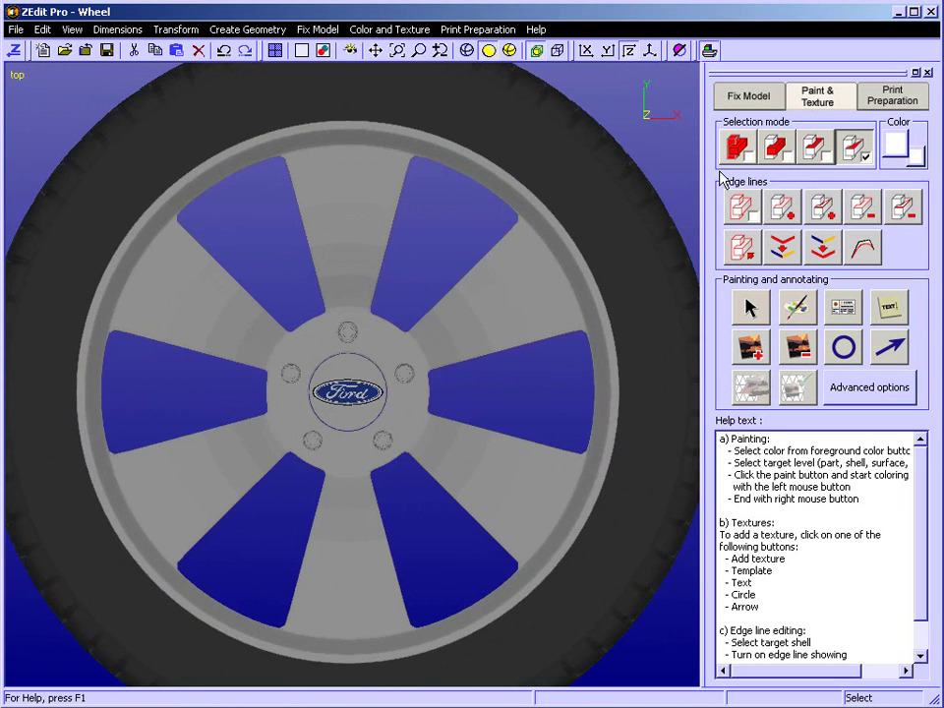
Paint the rim yellow at shell level
left_click(776, 150)
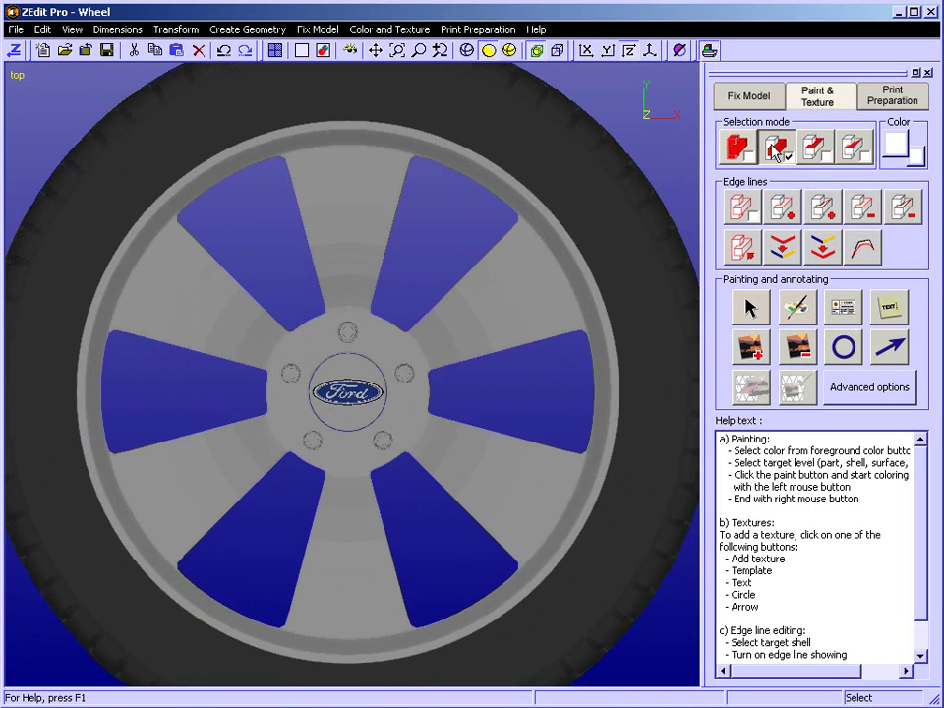
left_click(893, 147)
left_click(413, 276)
left_click(422, 487)
left_click(794, 307)
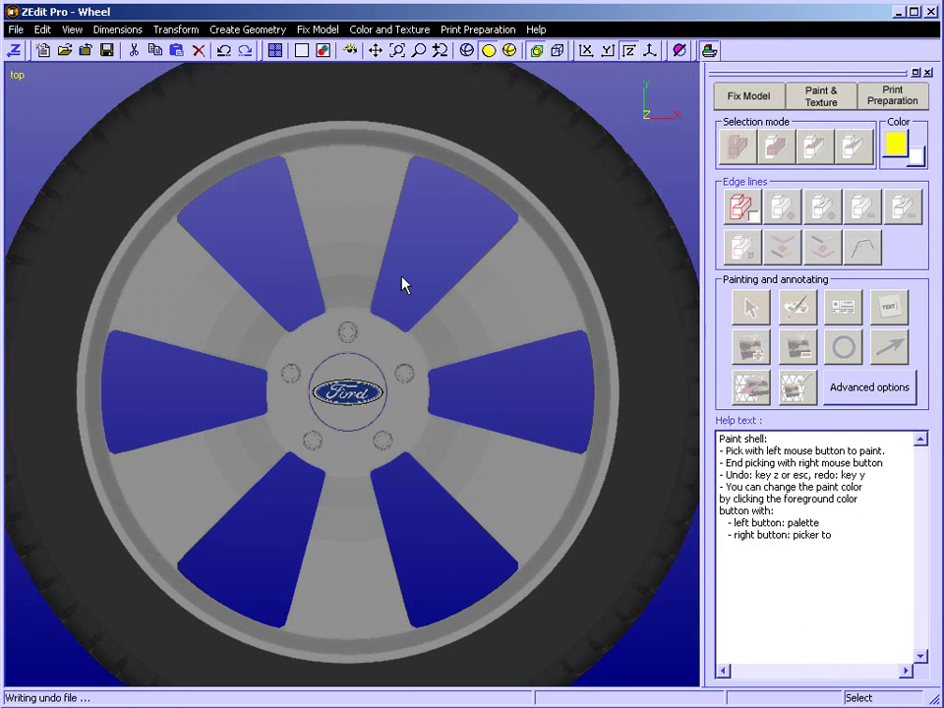
left_click(390, 341)
Paint the round centers of the five lug nuts around the hub yellow and end the painting
scroll(345, 323, "up", 4)
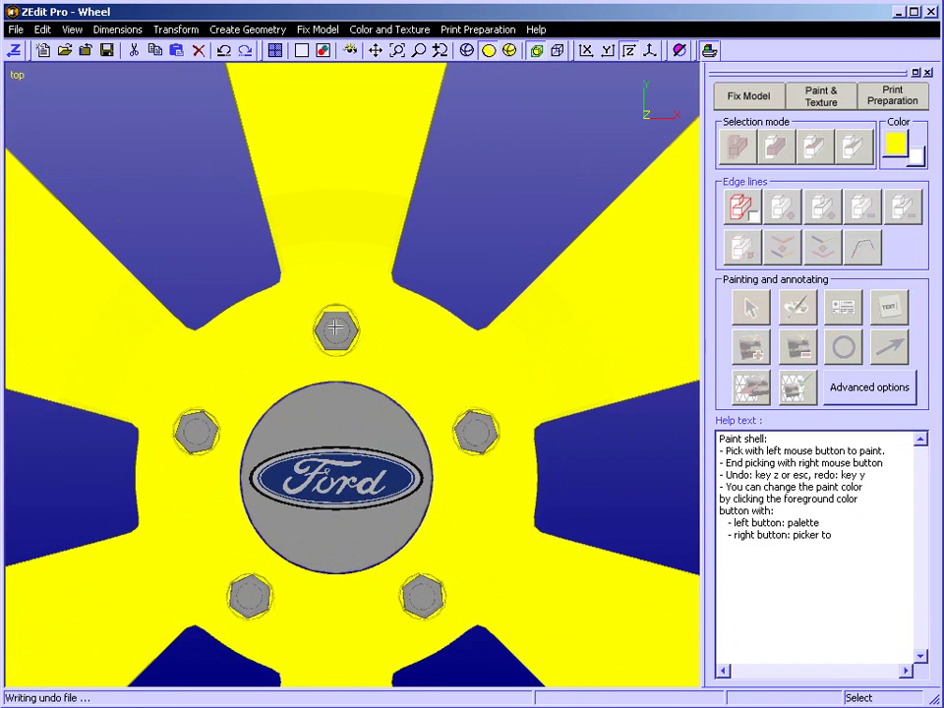
left_click(335, 327)
left_click(475, 430)
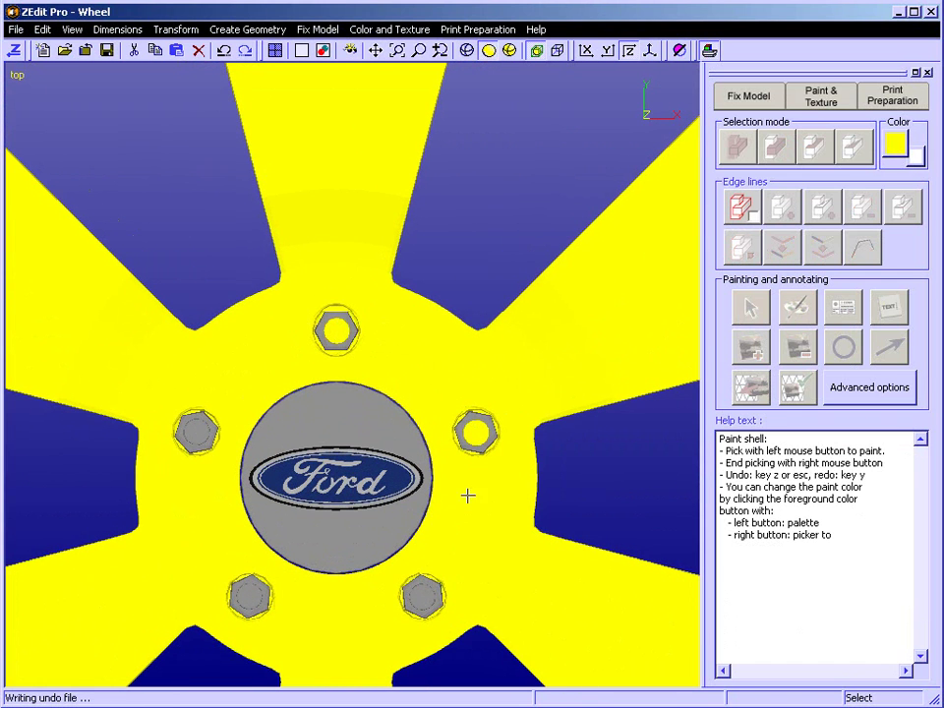
left_click(423, 597)
left_click(250, 591)
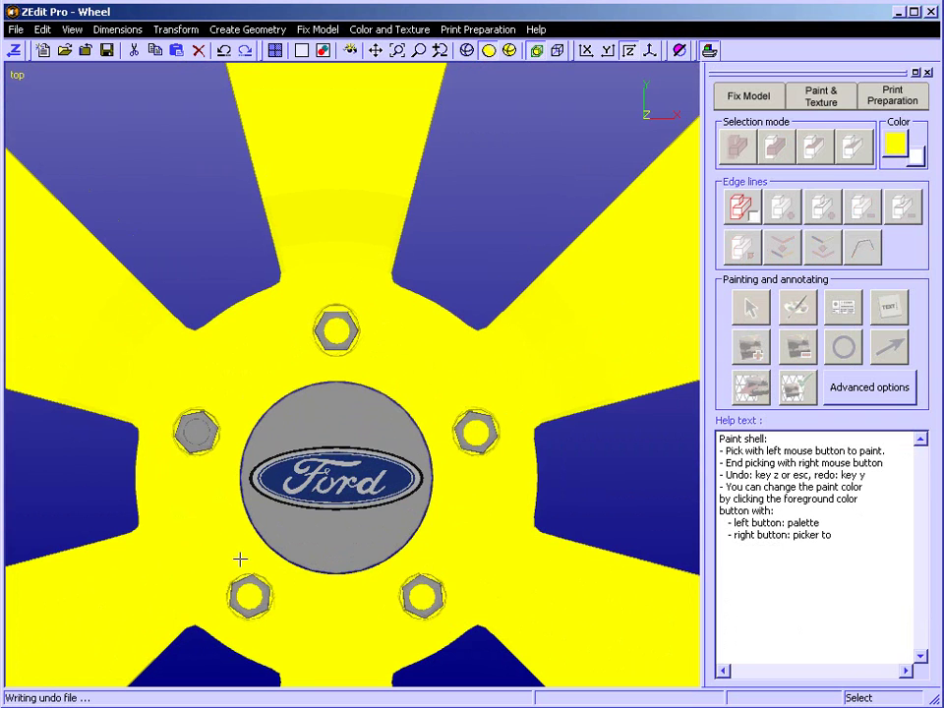
left_click(197, 440)
scroll(330, 442, "down", 3)
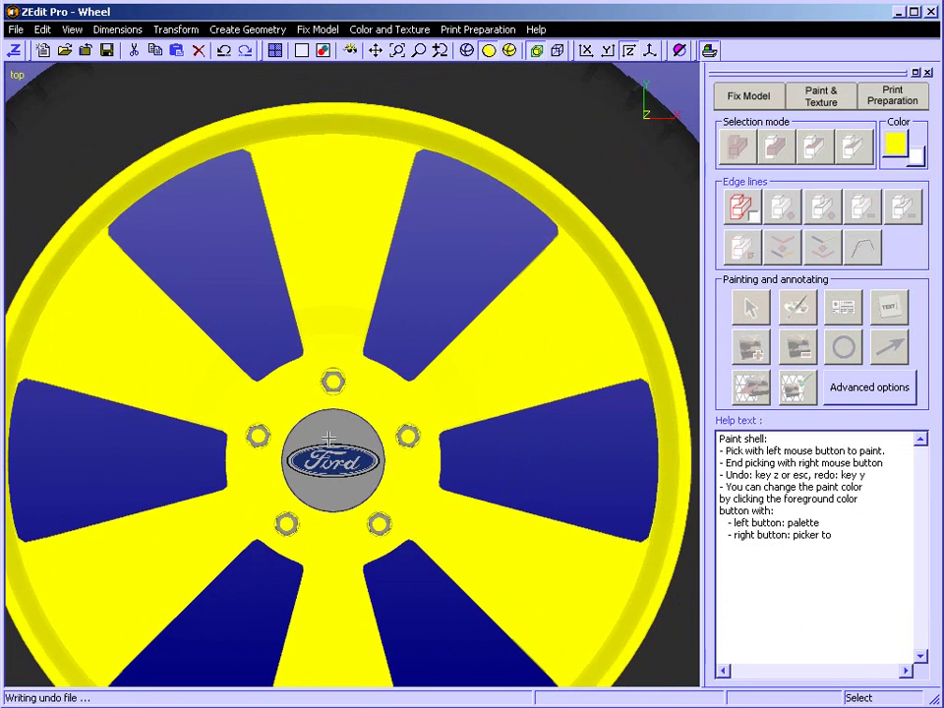
right_click(371, 383)
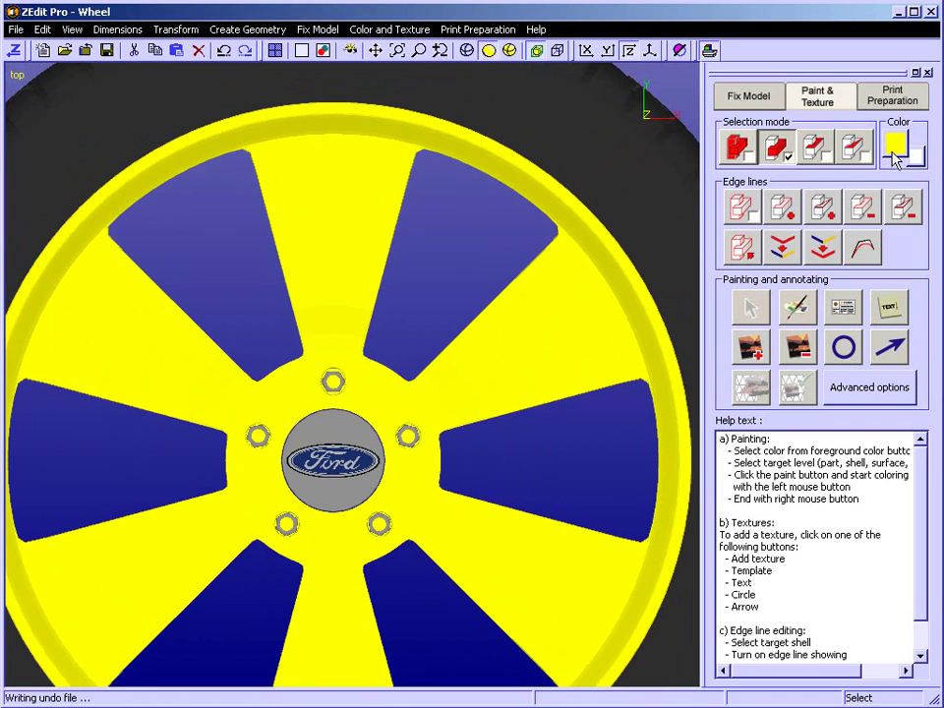
Paint the lettering and the light oval rings of the Ford logo on the hub cap white
middle_click_drag(608, 318, 631, 285)
scroll(630, 286, "up", 3)
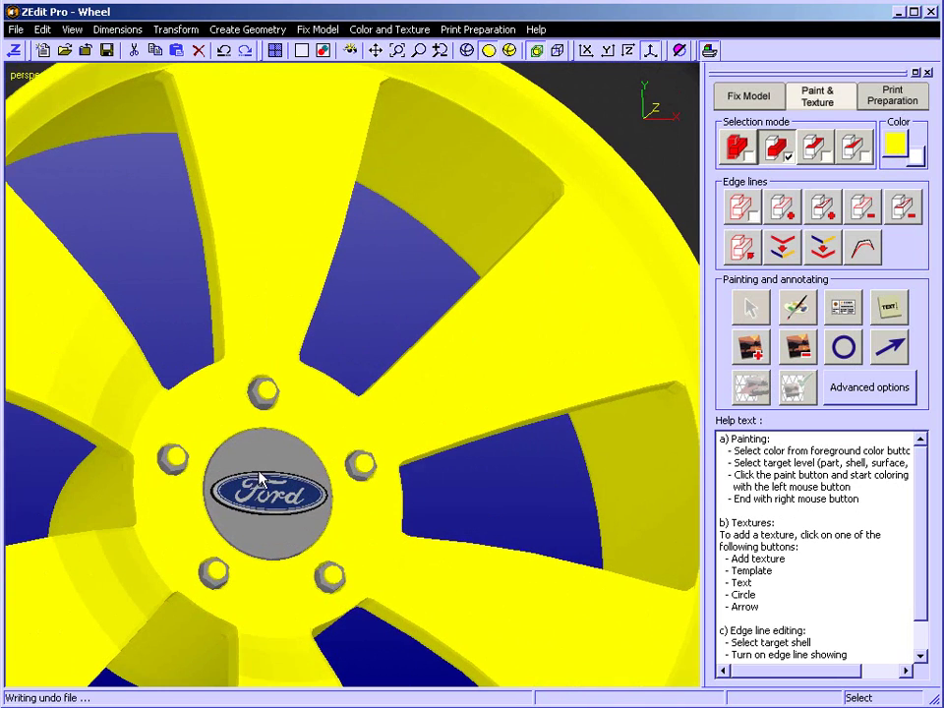
middle_click_drag(265, 481, 383, 412)
scroll(383, 418, "up", 5)
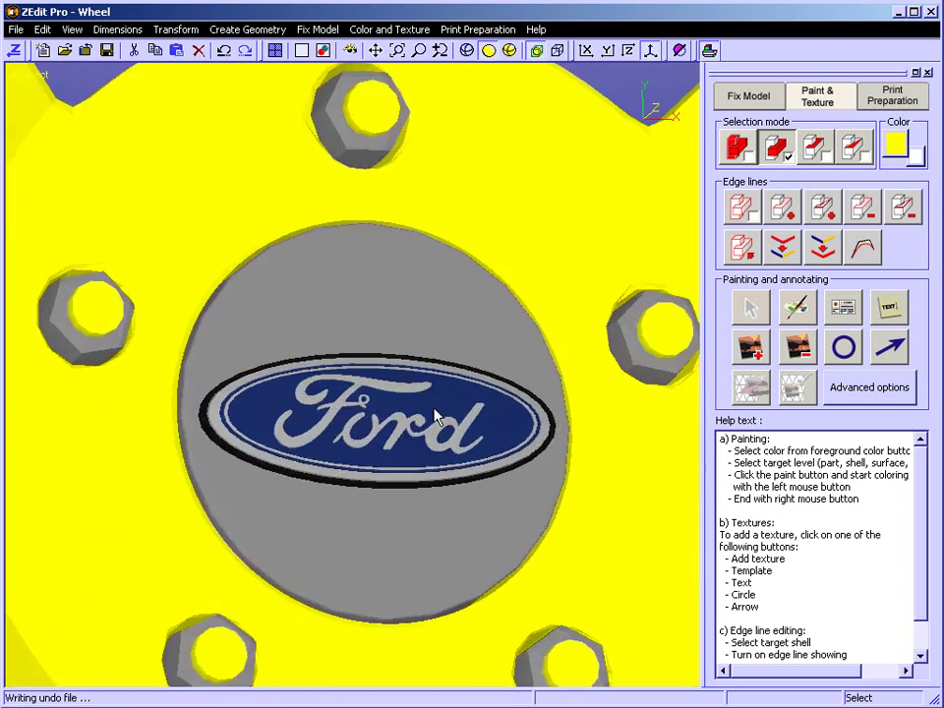
left_click(898, 147)
left_click(550, 358)
left_click(409, 485)
scroll(374, 402, "up", 2)
left_click(797, 308)
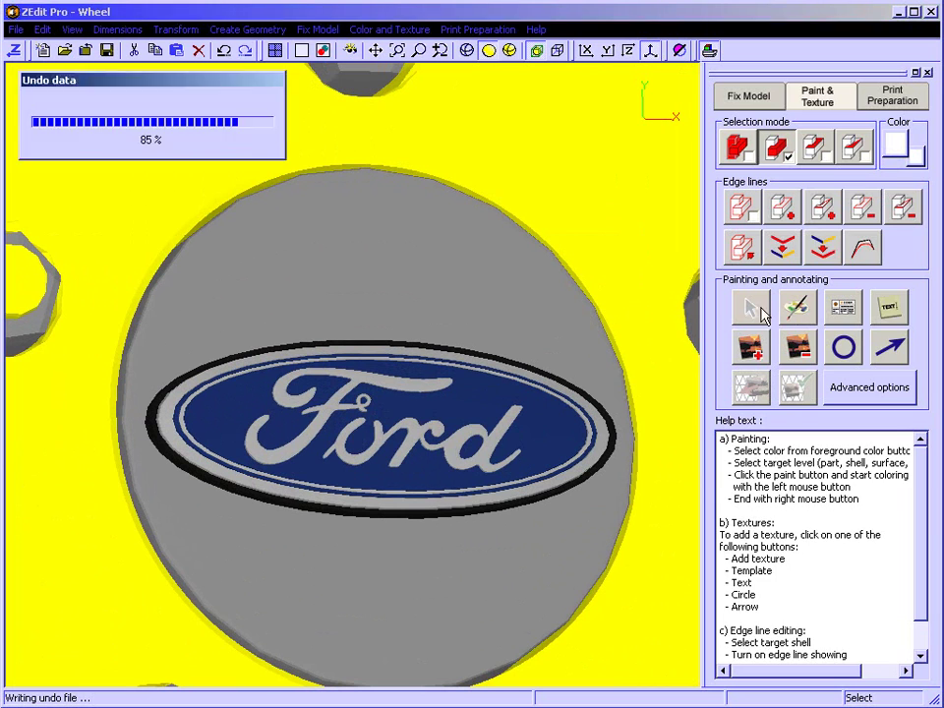
left_click(367, 367)
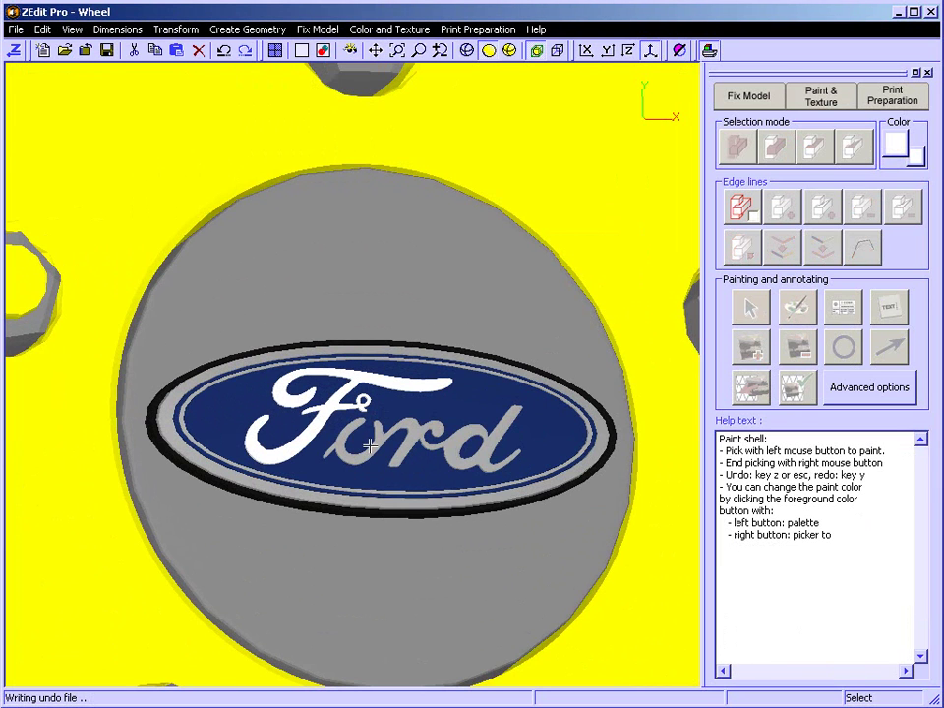
left_click(435, 417)
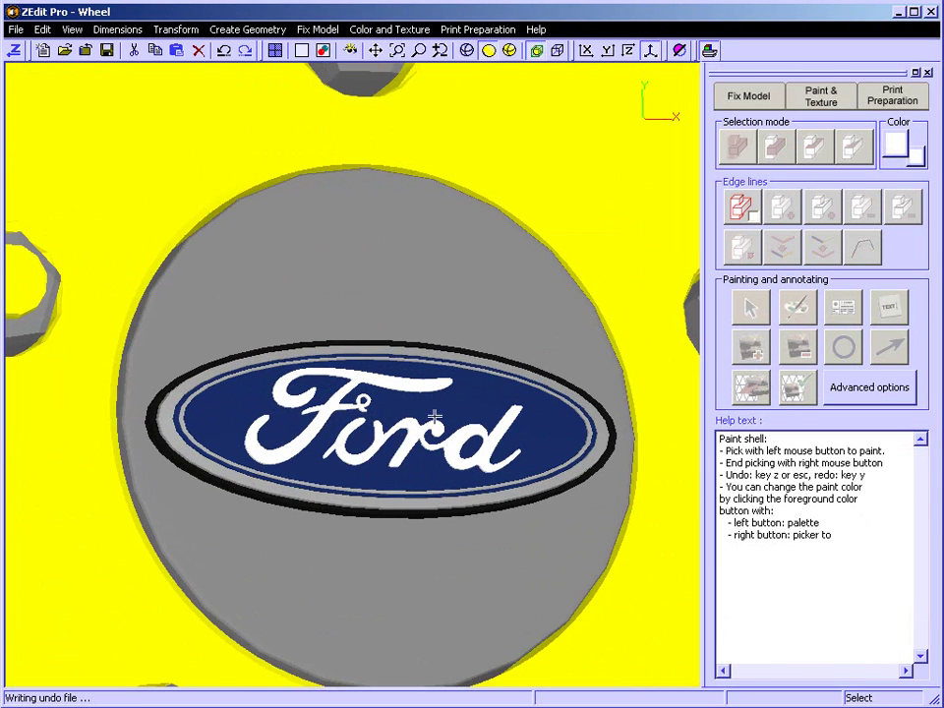
left_click(476, 369)
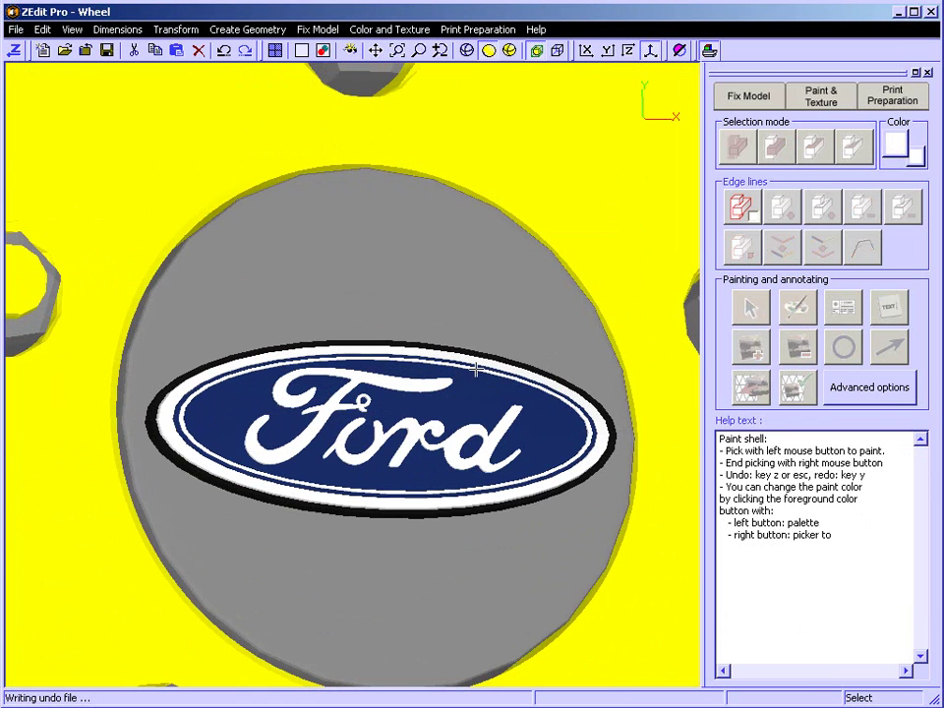
right_click(473, 314)
Set the foreground color to blue and replace the gray of the hub cap and lug nuts with it using Paint by Color
scroll(325, 305, "down", 3)
scroll(315, 295, "up", 1)
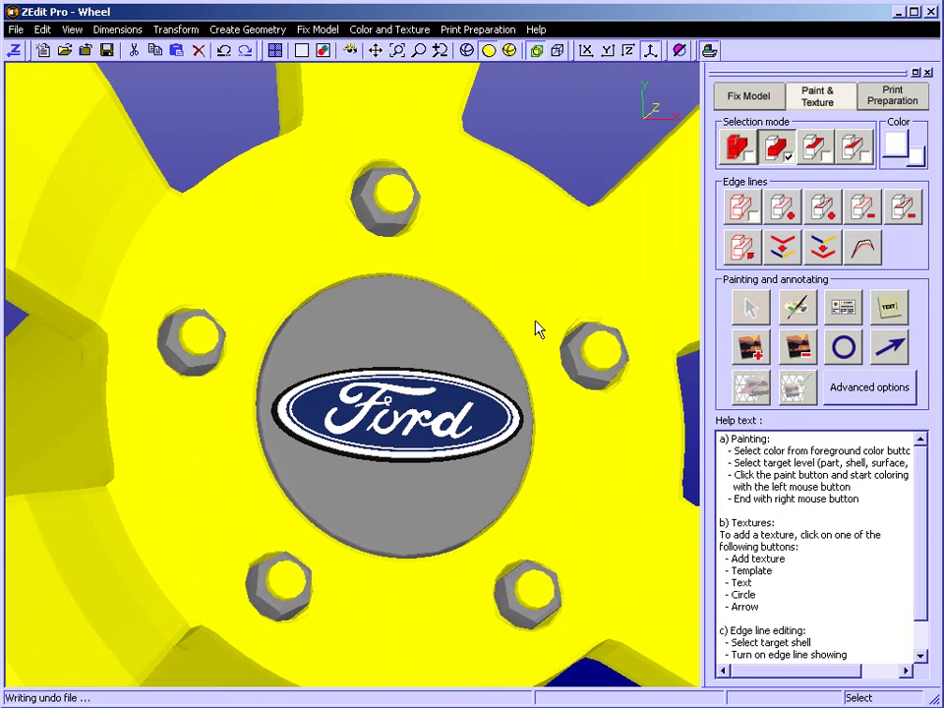
left_click(896, 146)
left_click(483, 318)
left_click(405, 484)
scroll(383, 403, "up", 2)
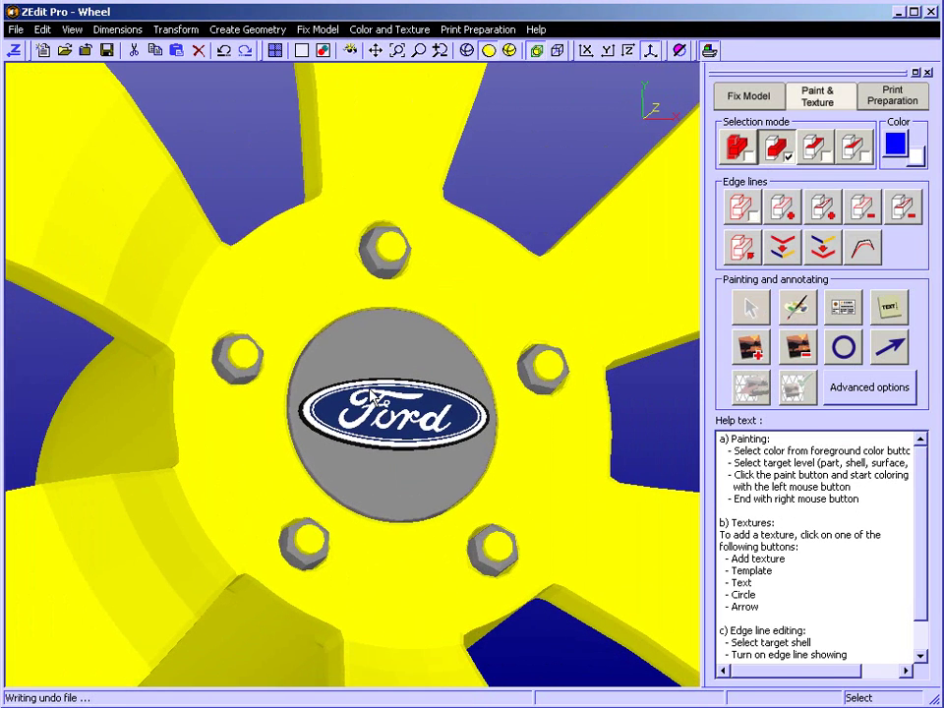
scroll(383, 401, "down", 1)
left_click(390, 29)
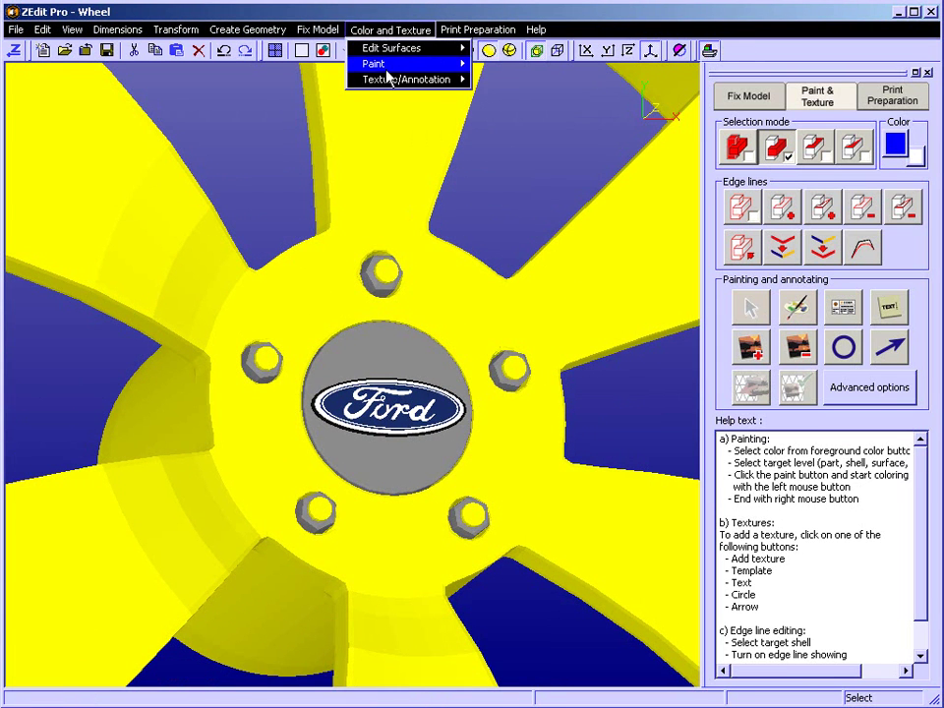
mouse_move(387, 69)
left_click(506, 126)
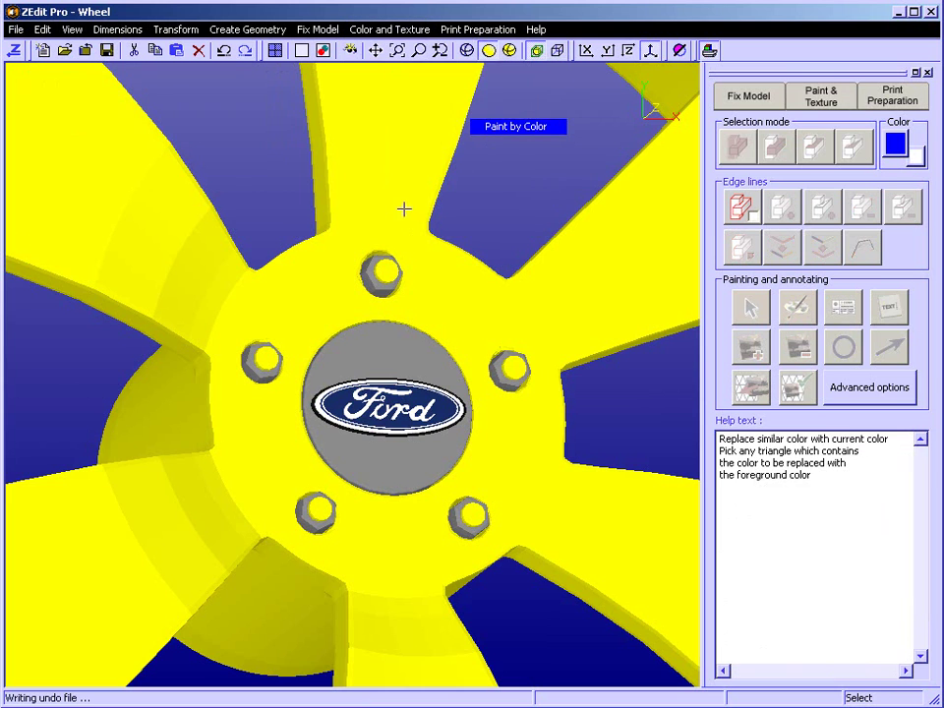
scroll(346, 230, "up", 3)
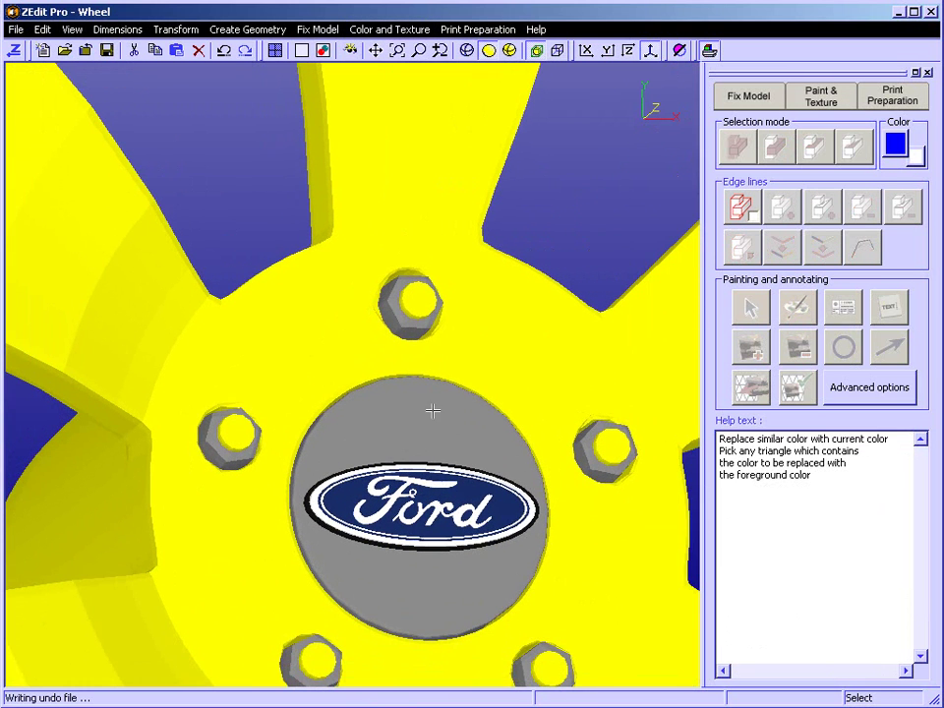
left_click(407, 324)
middle_click_drag(470, 436, 190, 415)
scroll(344, 421, "down", 4)
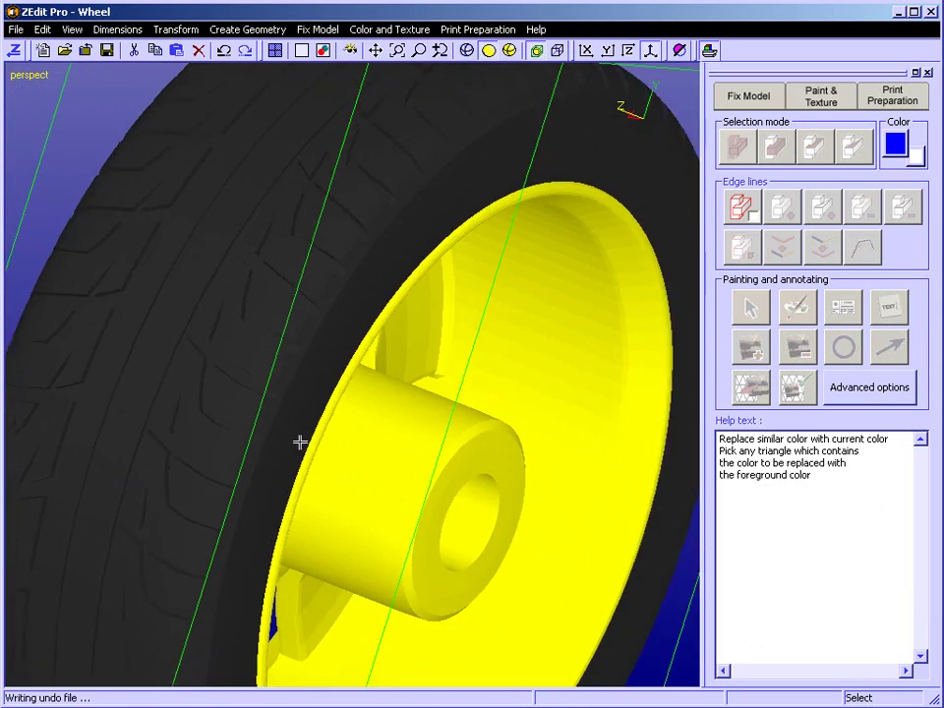
middle_click_drag(409, 458, 318, 433)
right_click(391, 448)
Paint the white surface visible through the rear hub hole blue at surface level, and check the wheel's front
mouse_move(415, 452)
middle_mouse_down()
mouse_move(386, 412)
mouse_move(403, 374)
middle_mouse_up()
left_click(823, 147)
middle_click_drag(525, 382, 288, 462)
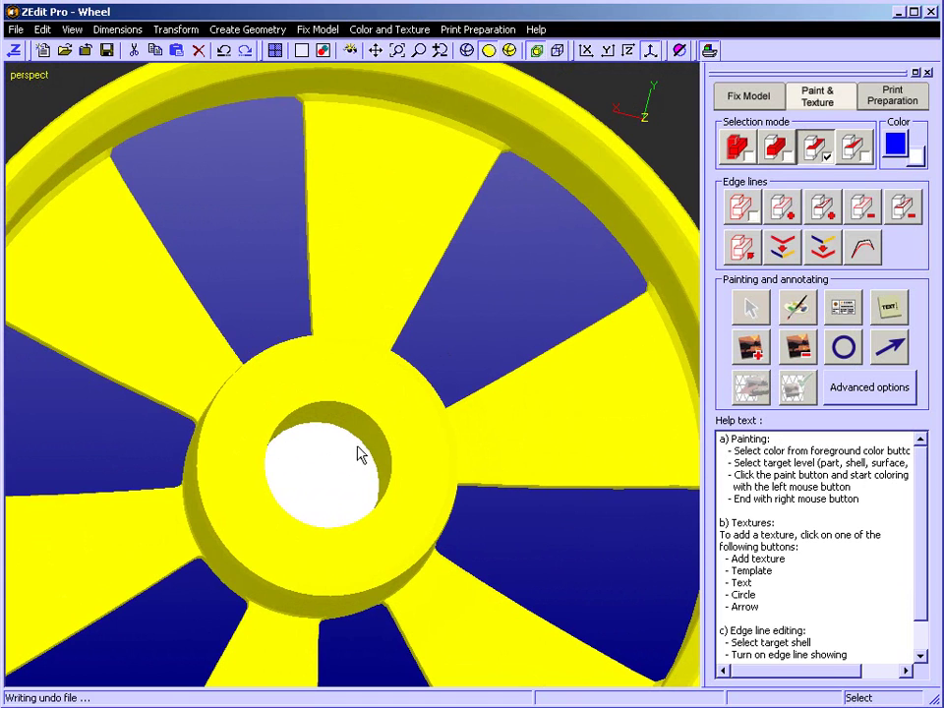
left_click(798, 308)
left_click(321, 492)
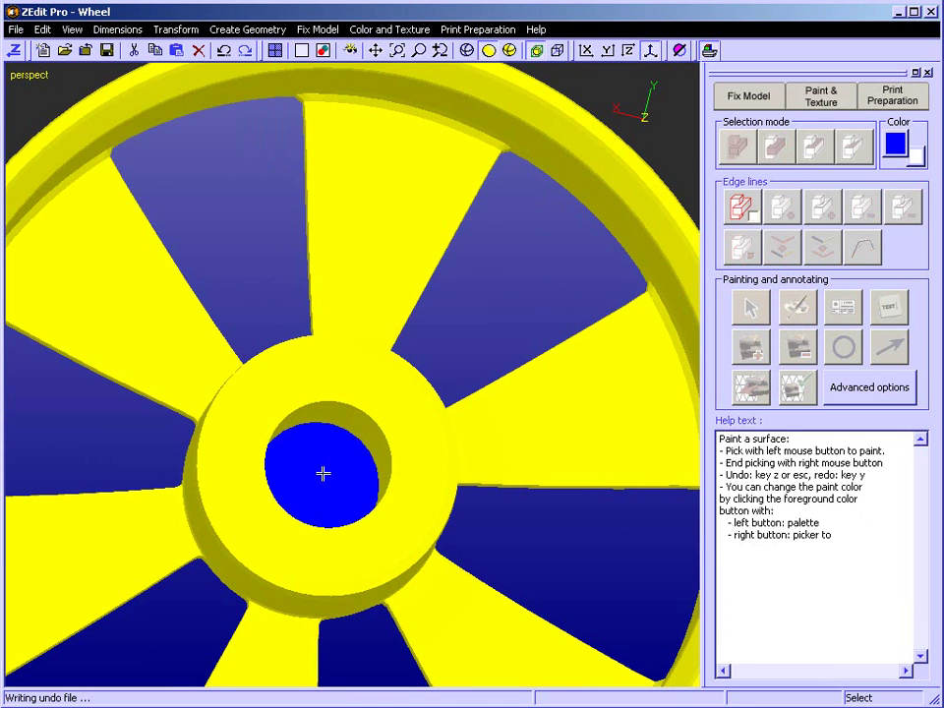
right_click(324, 476)
middle_click_drag(204, 451, 548, 439)
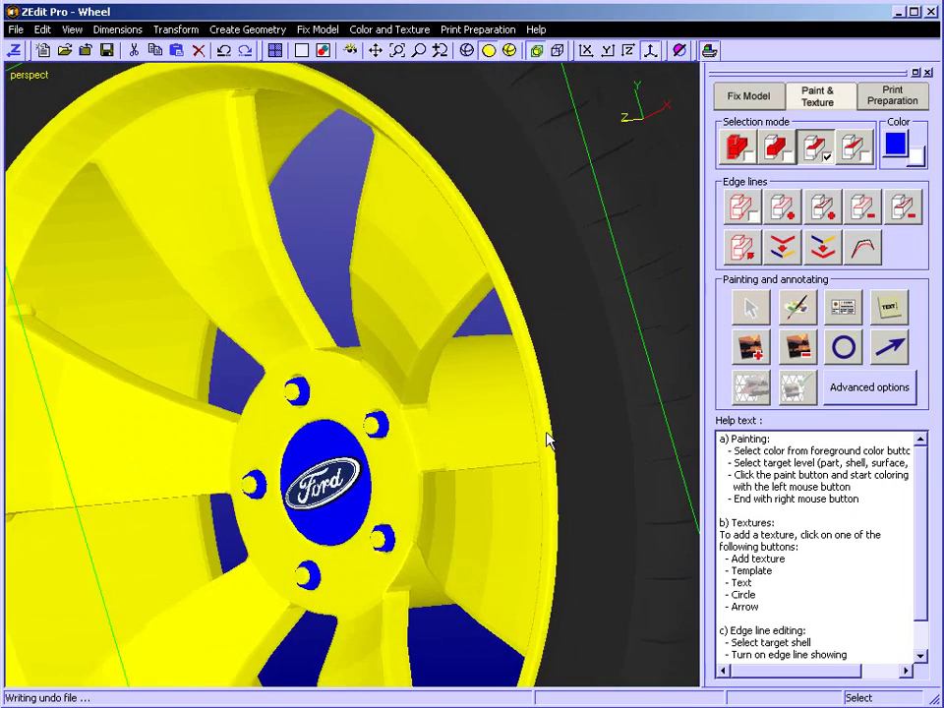
Show the wheel from the top view and load Goodyear Logo.png as a texture image
scroll(432, 484, "down", 4)
right_click_drag(438, 457, 539, 439)
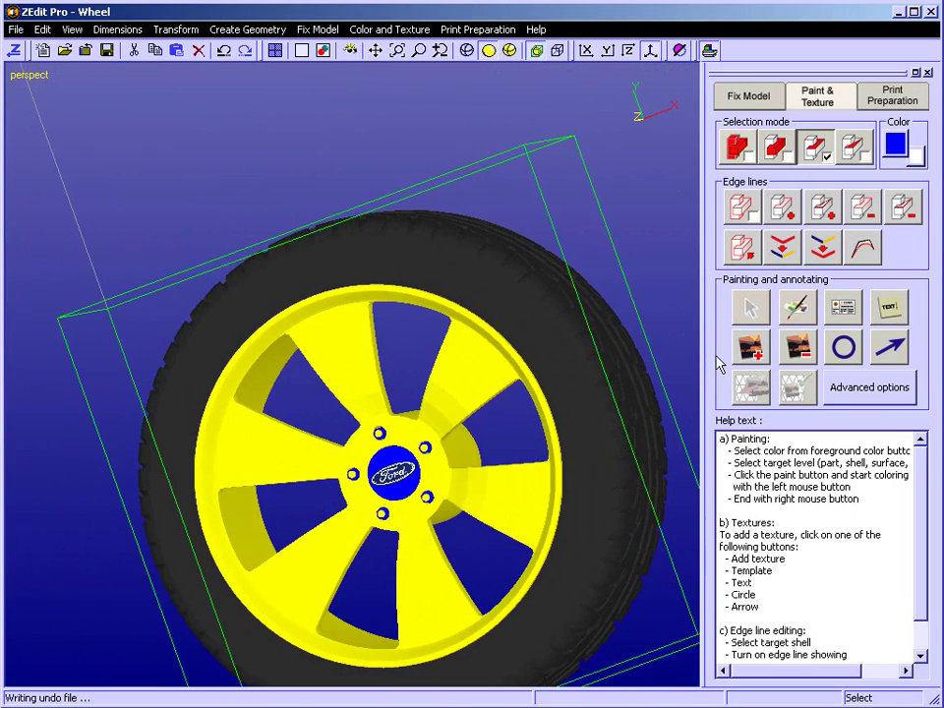
left_click(628, 52)
scroll(402, 366, "up", 2)
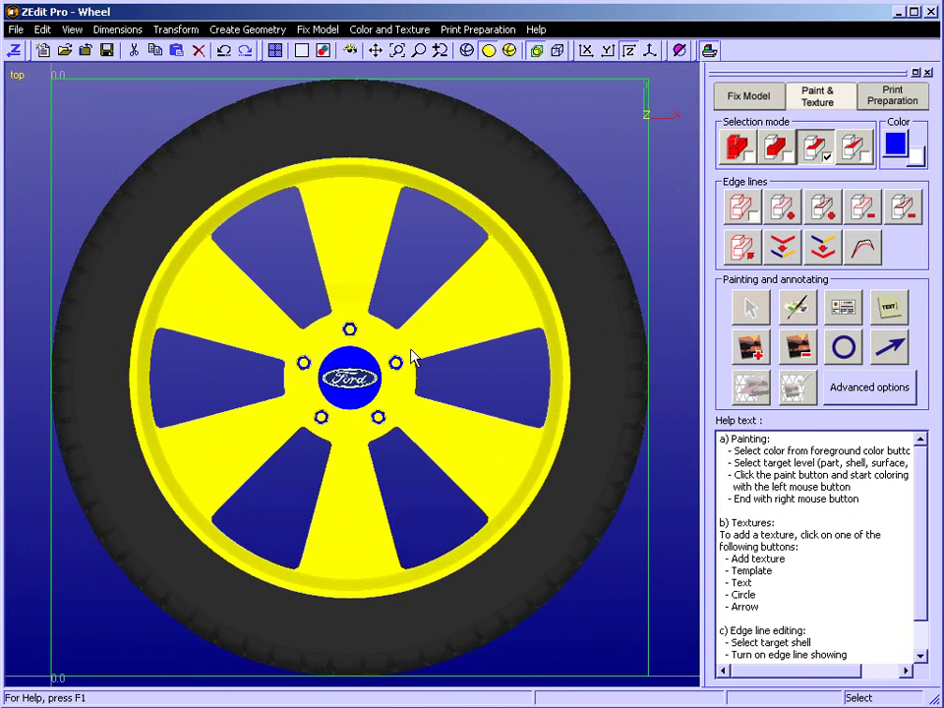
left_click(753, 356)
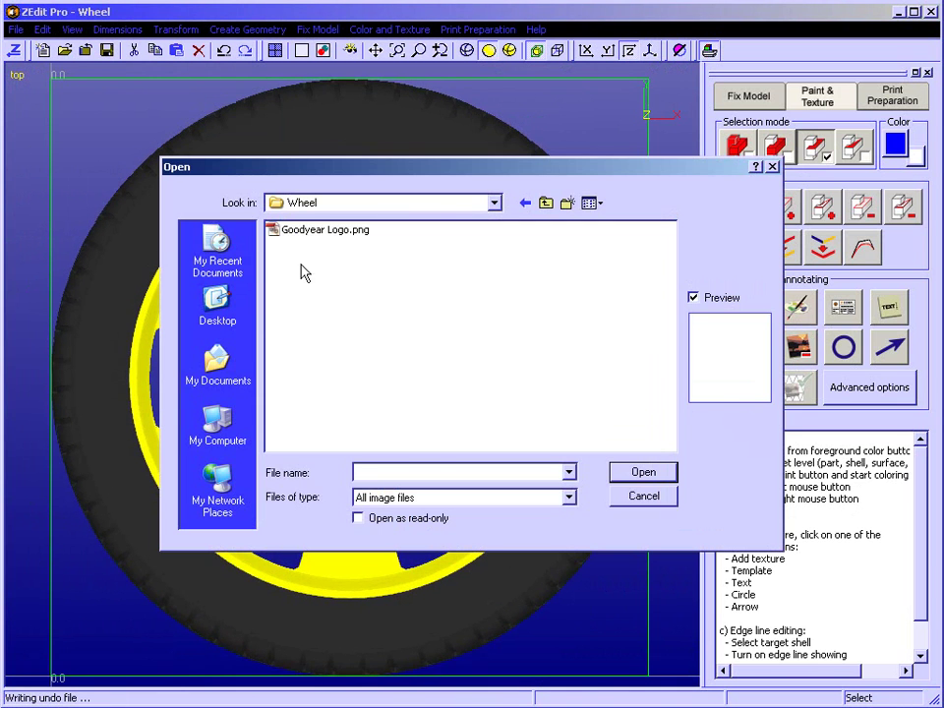
left_click(307, 231)
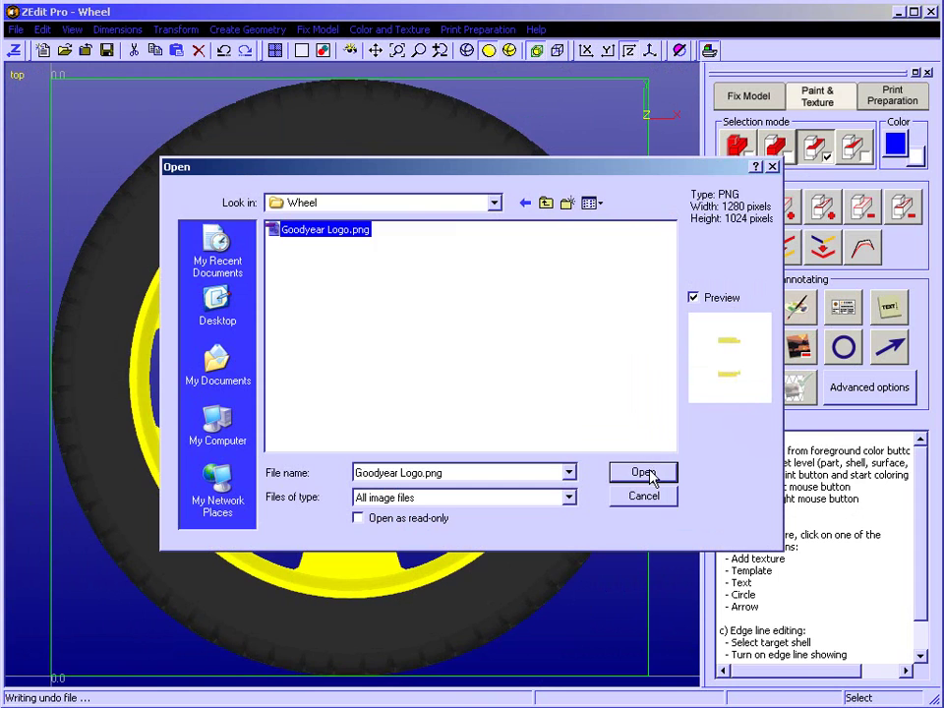
left_click(644, 475)
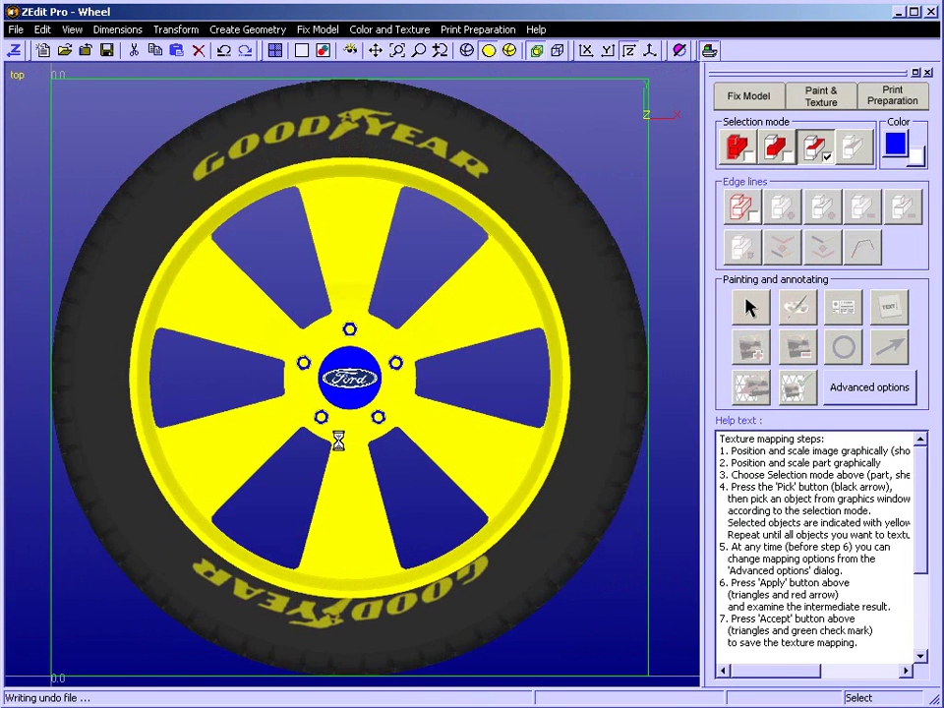
Center the Goodyear logo image over the tire and apply it as a texture to the tire's sidewall surface
left_click_drag(333, 440, 349, 411)
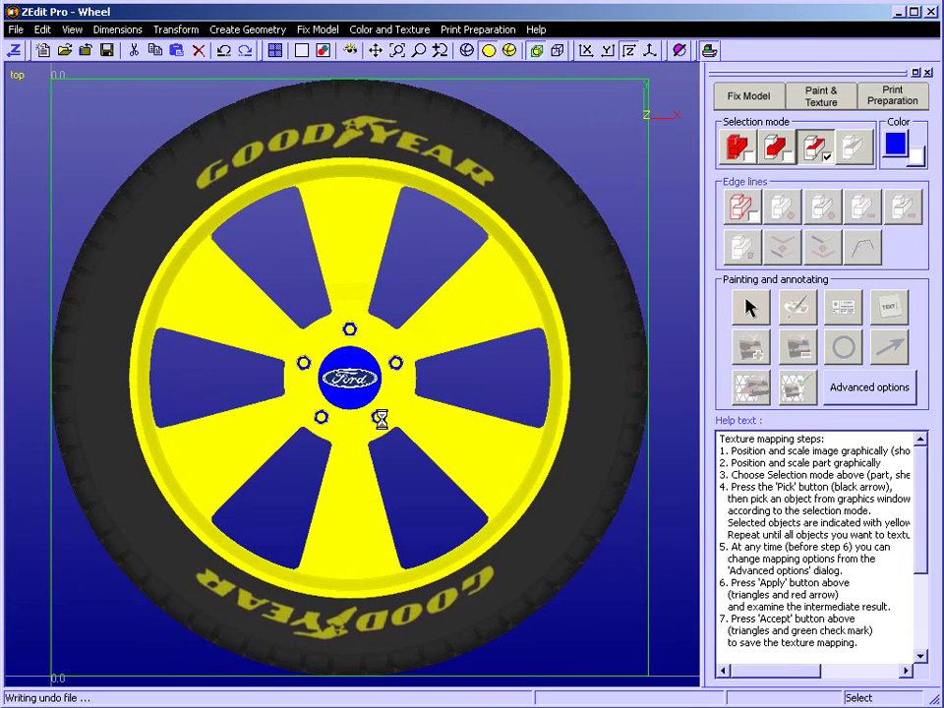
left_click(586, 300)
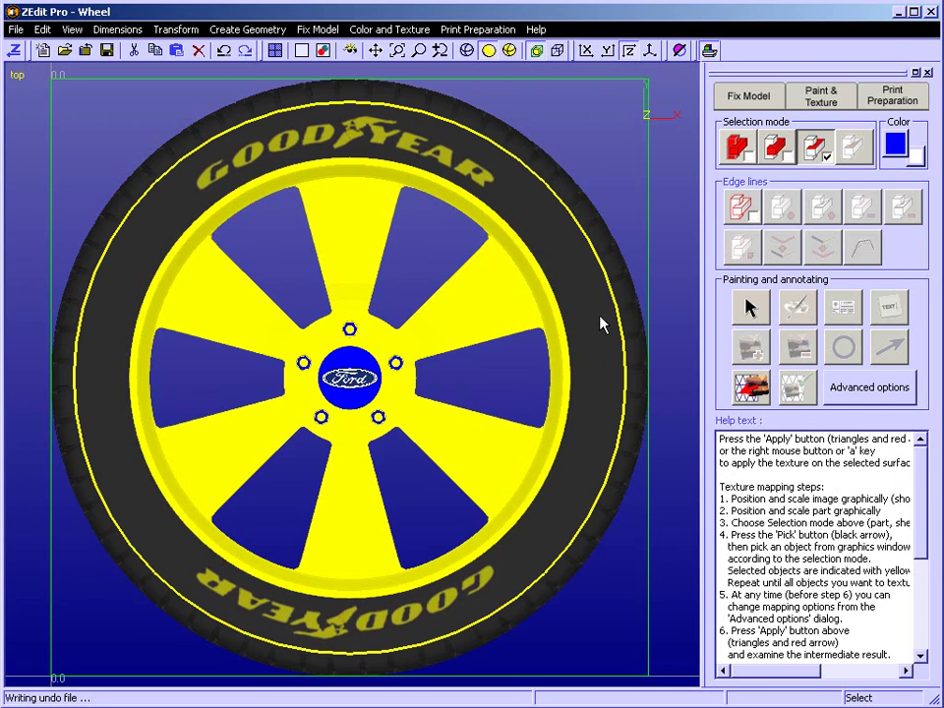
right_click(593, 320)
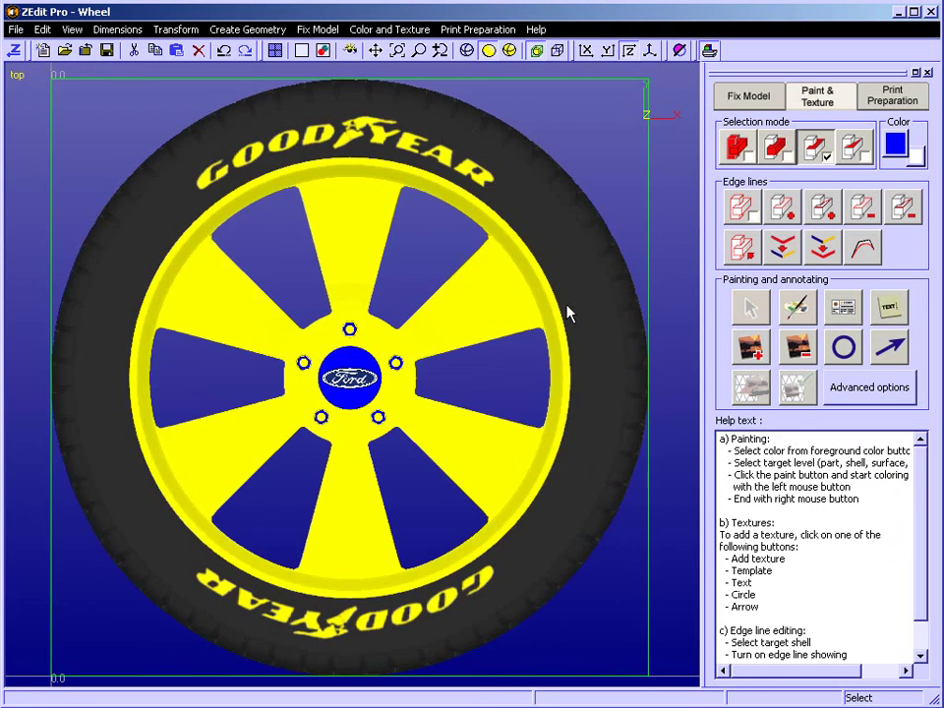
right_click_drag(566, 313, 461, 341)
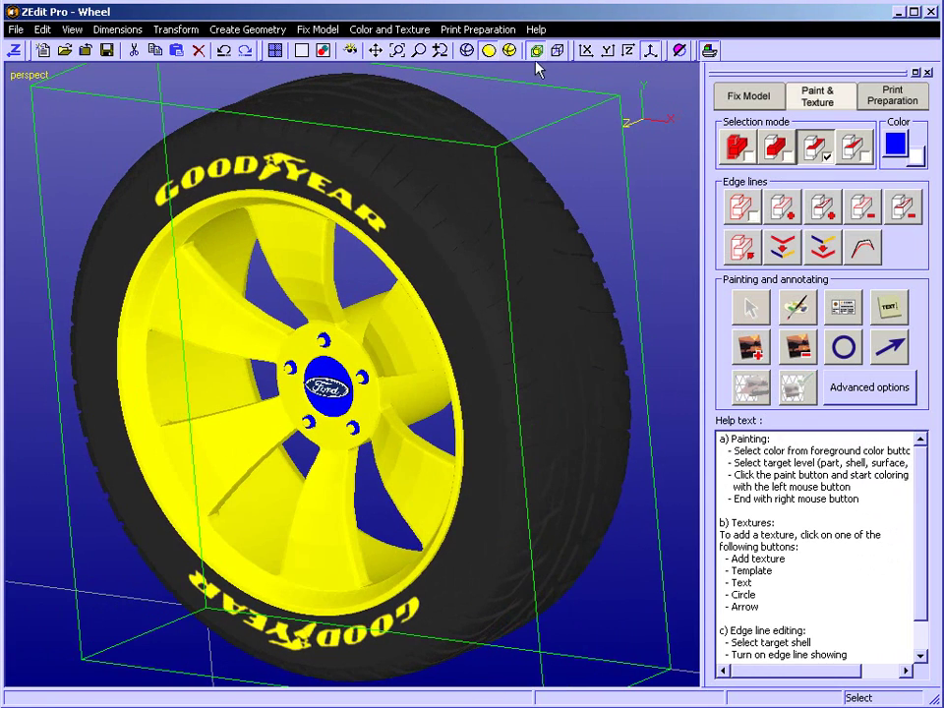
Show the wheel from the right view and clip it along Y to expose the inside of the rim
left_click(609, 49)
left_click(679, 50)
left_click_drag(158, 330, 97, 333)
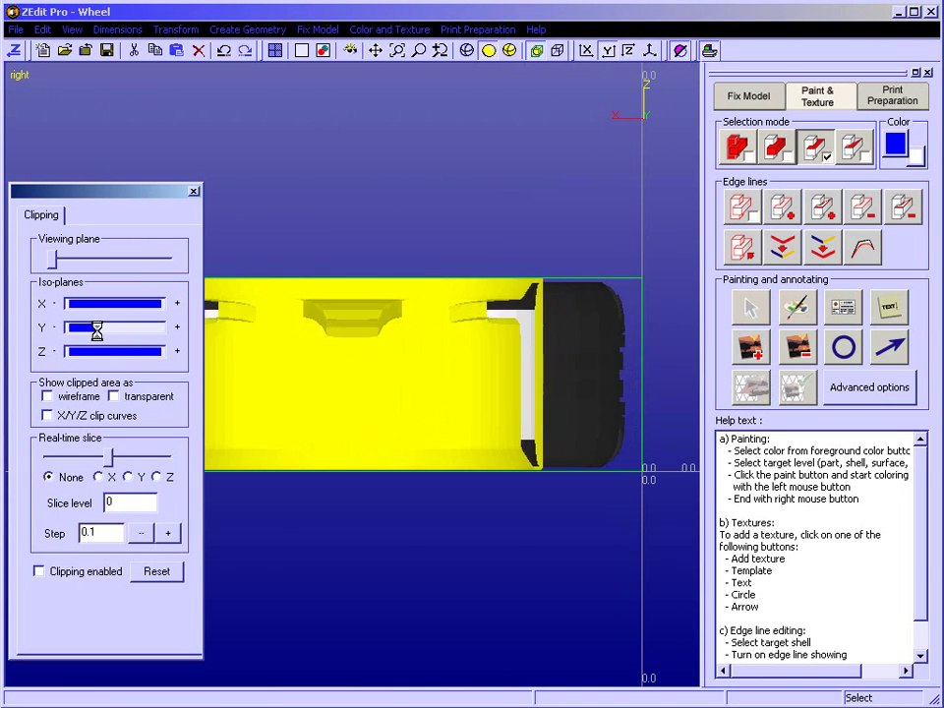
left_click(313, 348)
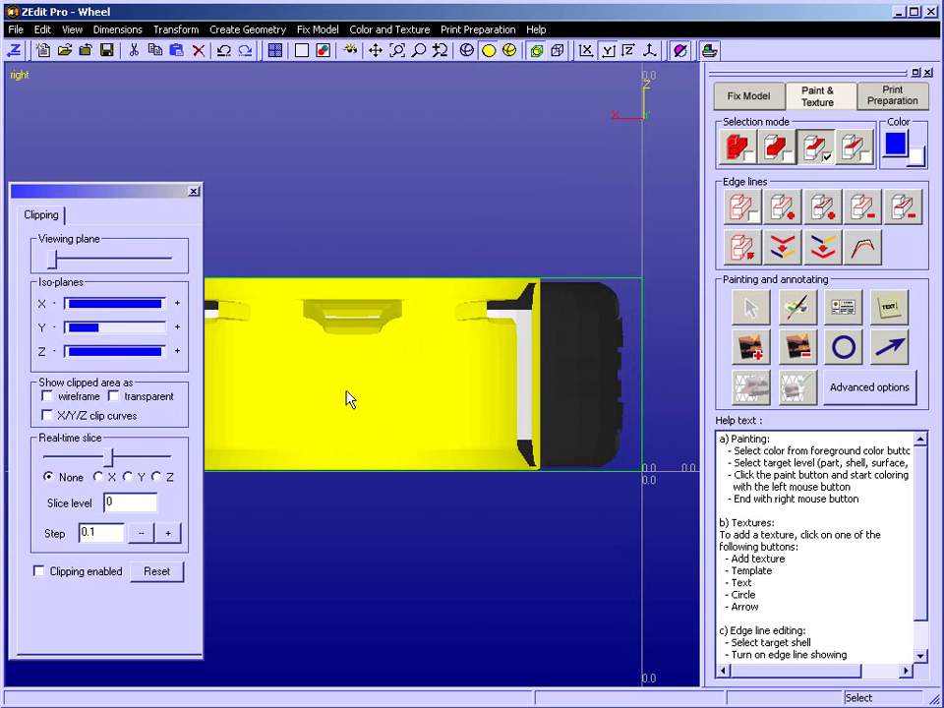
scroll(346, 399, "up", 4)
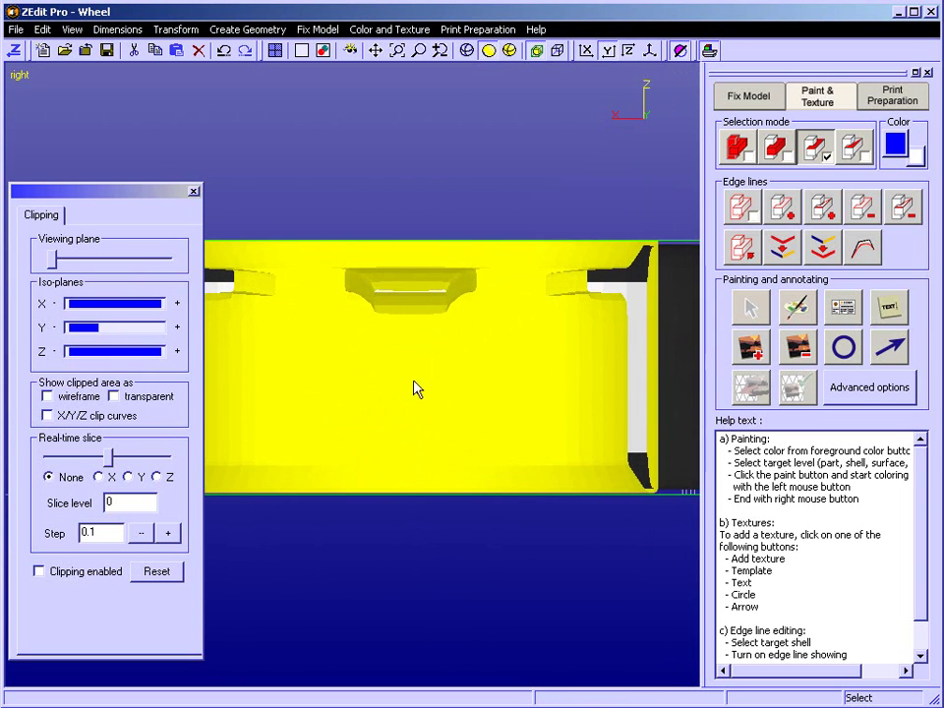
Create a template label titled Wheel with a transparent background and apply it to the inner rim surface
left_click(842, 308)
left_click_drag(456, 420, 394, 423)
type("Wheel")
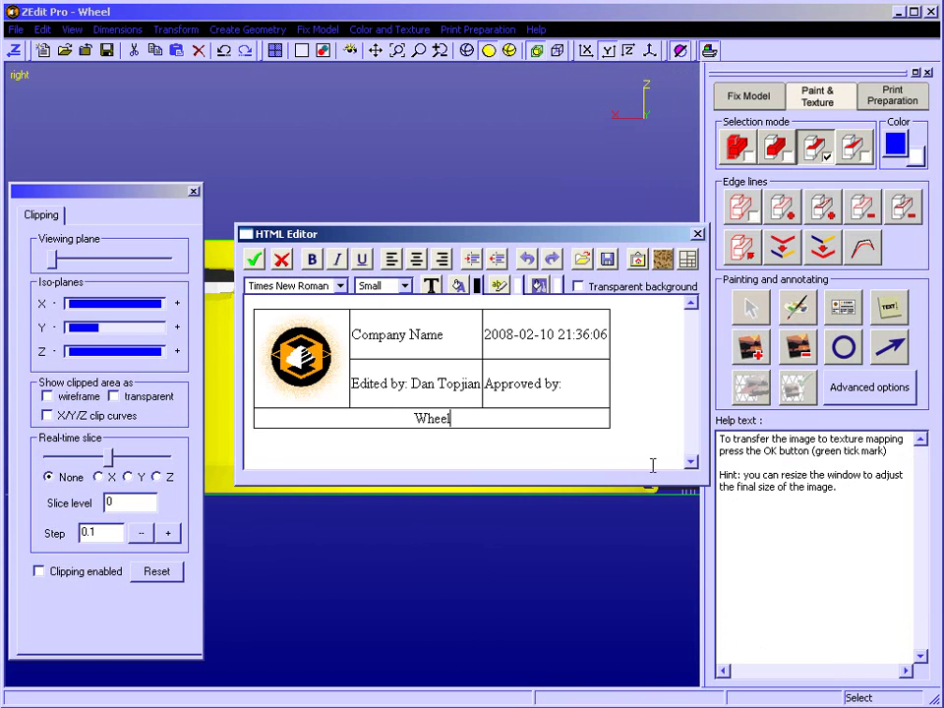
left_click(579, 286)
left_click_drag(706, 484, 655, 475)
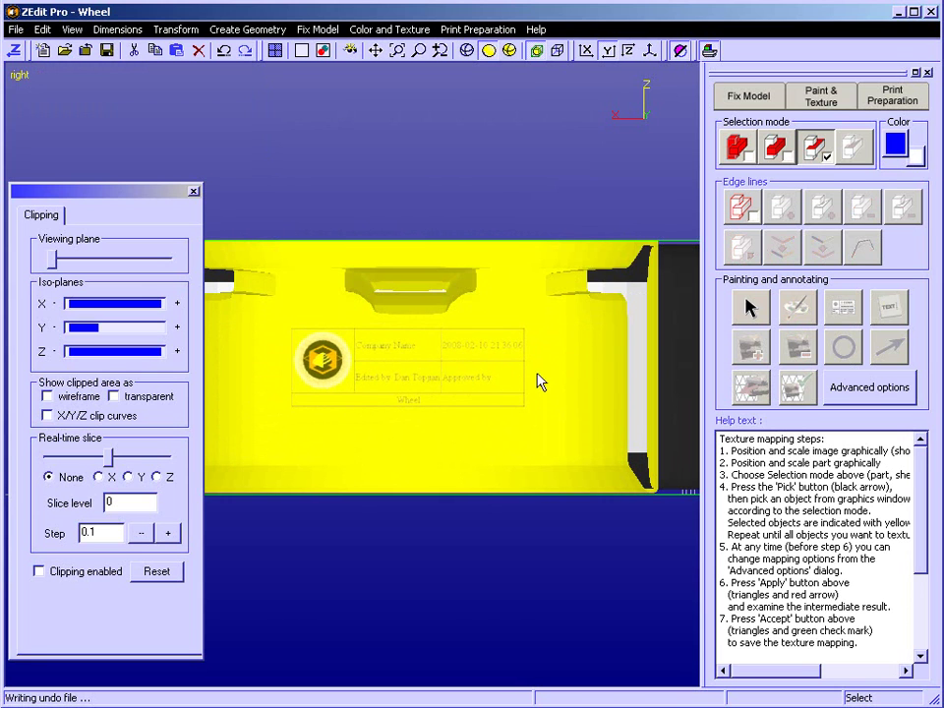
left_click(578, 353)
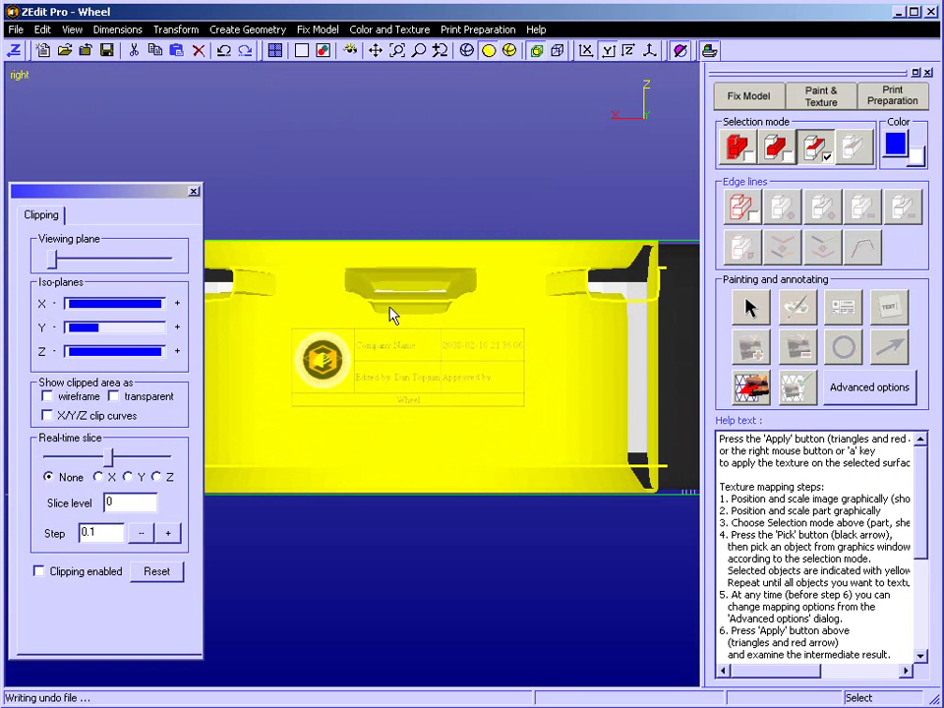
right_click(568, 376)
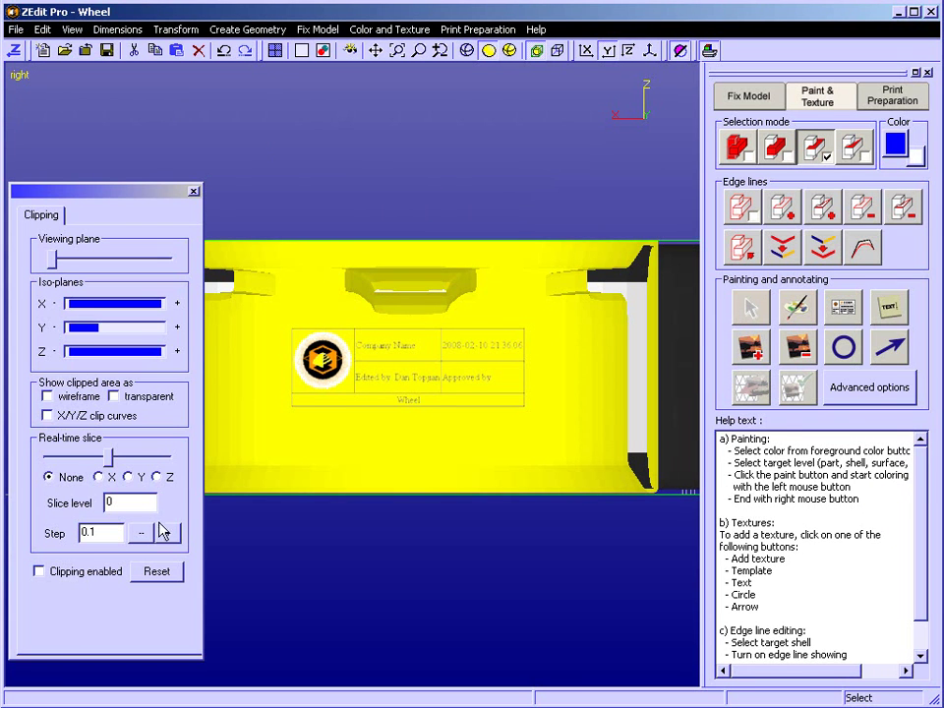
Create a text annotation reading ZEdit Pro in the Biting My Nails Outline font at the Largest size
left_click(889, 307)
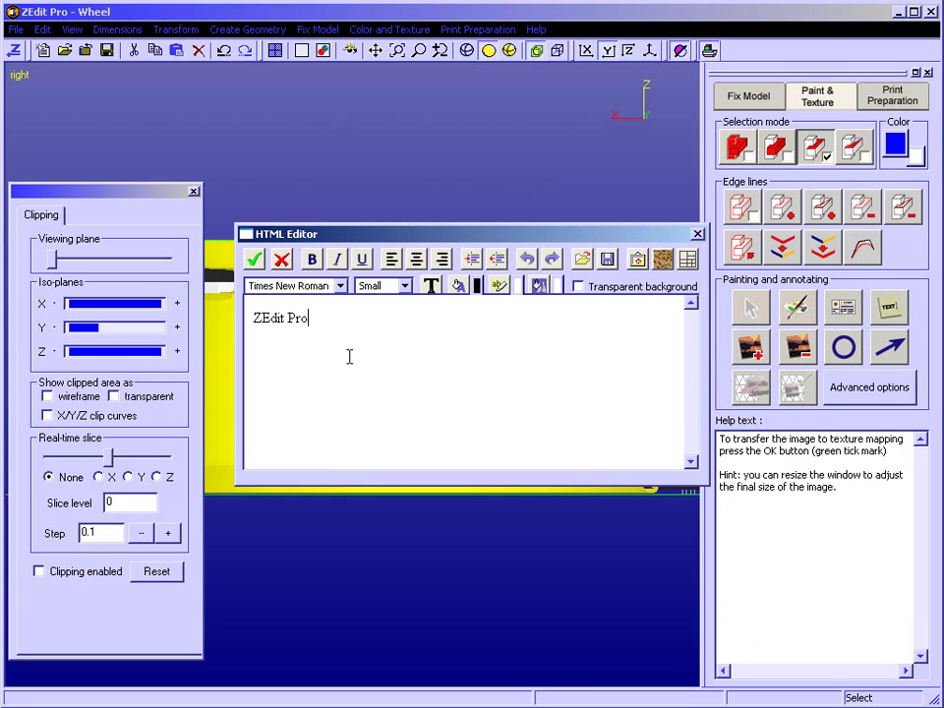
triple_click(286, 315)
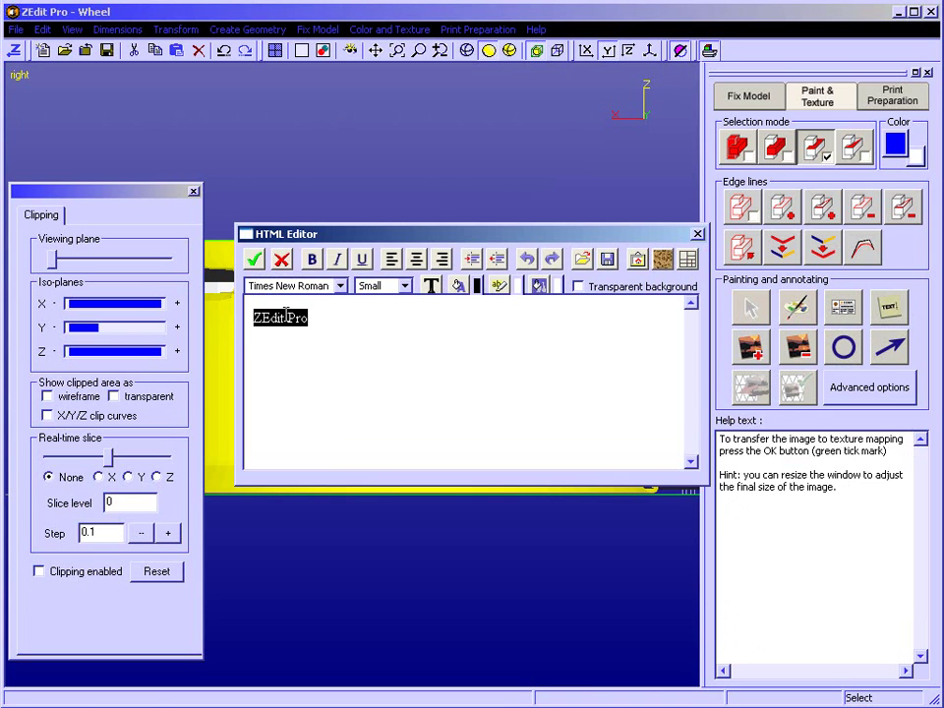
left_click(343, 285)
left_click_drag(348, 455, 342, 332)
scroll(342, 333, "down", 5)
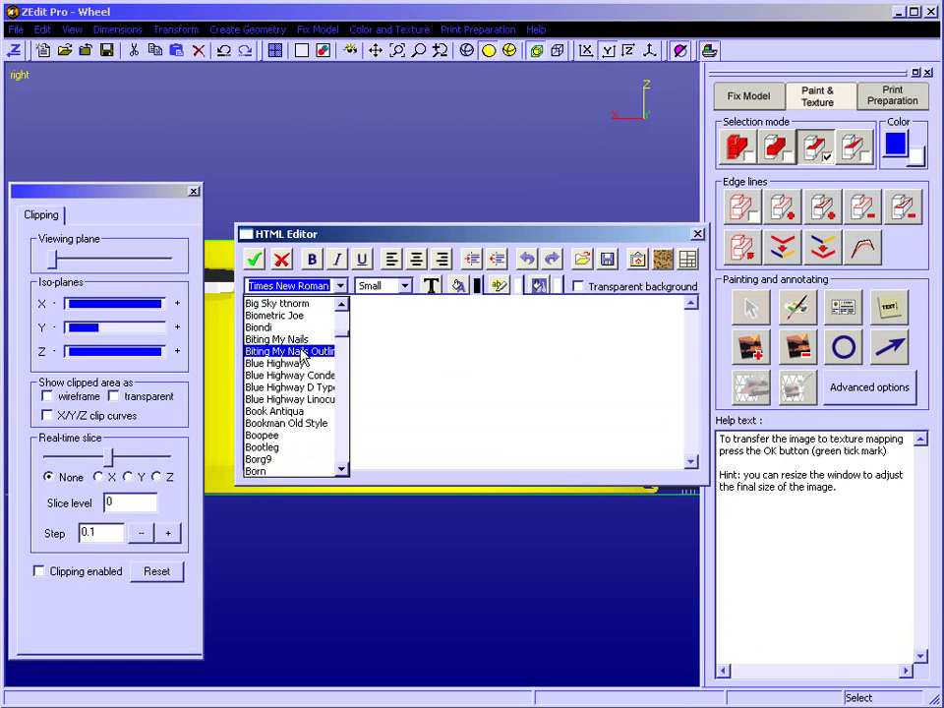
left_click(298, 353)
left_click(404, 287)
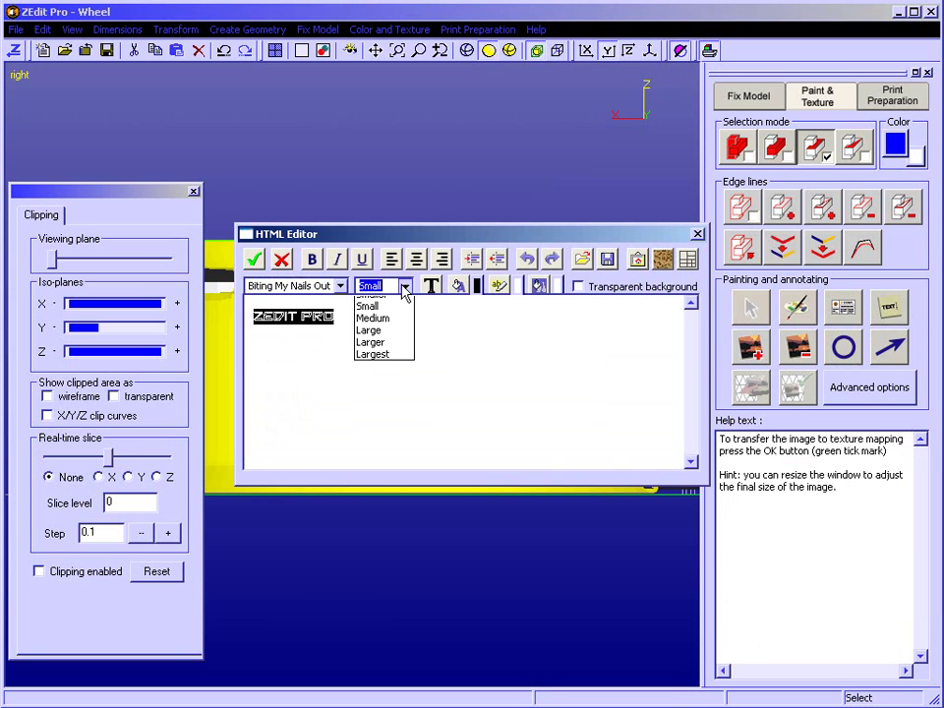
left_click(380, 375)
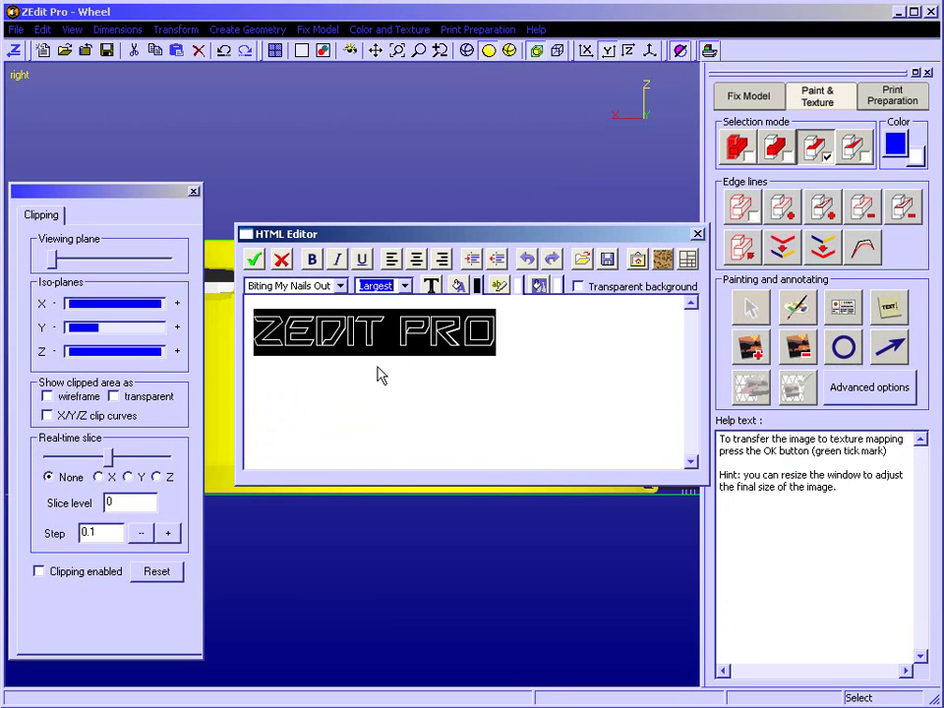
Make the ZEdit Pro text blue and bold with a transparent background, and shrink the editor window to fit it
left_click(458, 284)
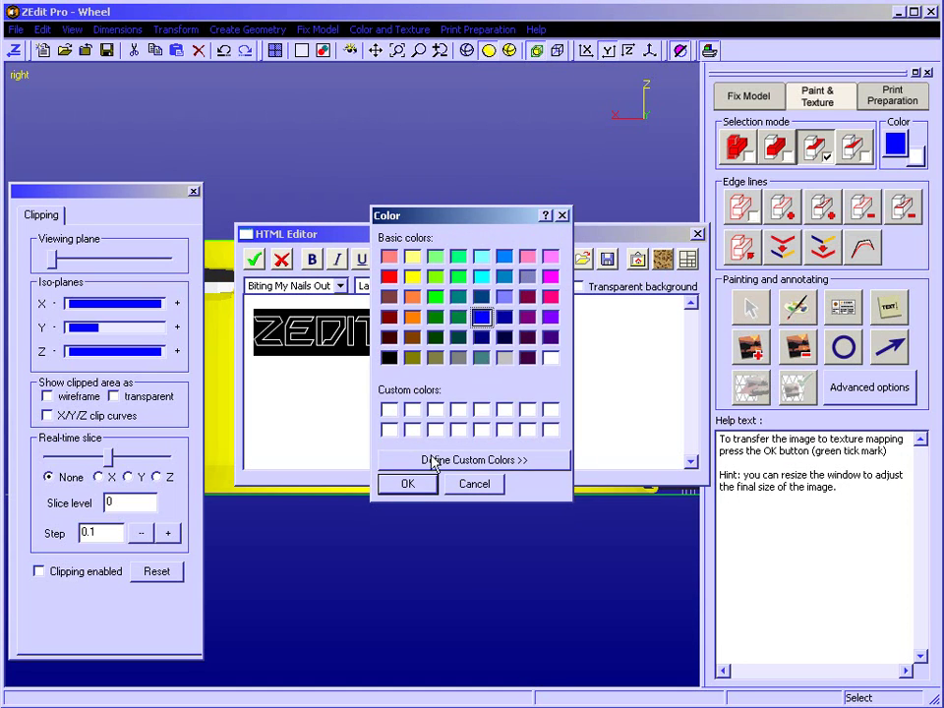
left_click(409, 485)
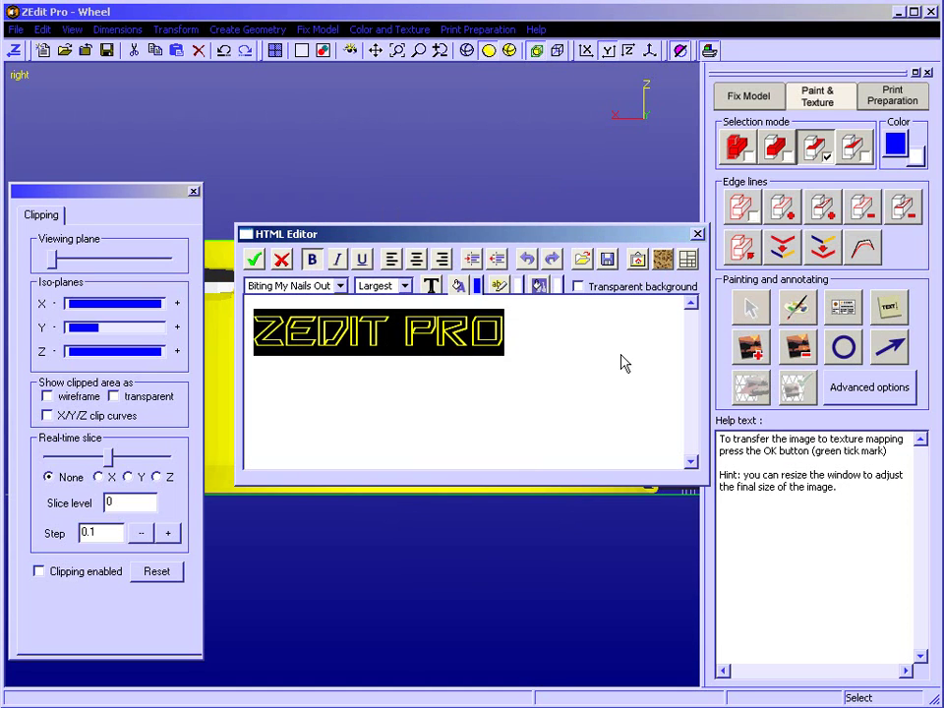
left_click(600, 290)
mouse_move(706, 481)
left_mouse_down()
mouse_move(573, 424)
mouse_move(546, 391)
left_mouse_up()
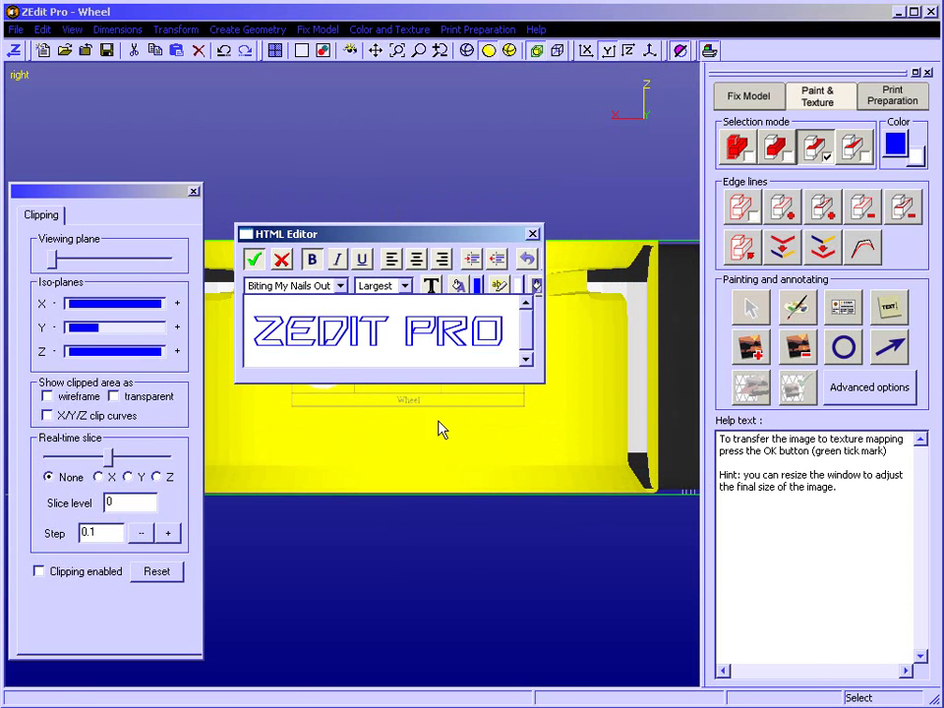
Place the ZEdit Pro text below the template label, scale it down and apply it to the inner rim surface
left_click_drag(342, 359, 403, 421)
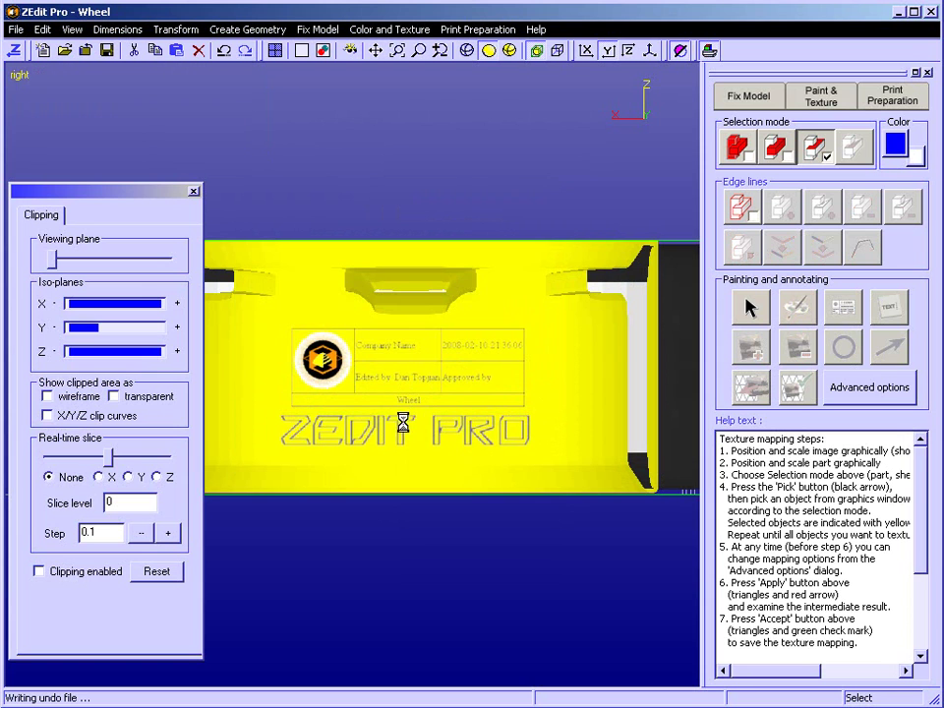
right_click_drag(502, 464, 415, 439)
scroll(442, 431, "down", 1)
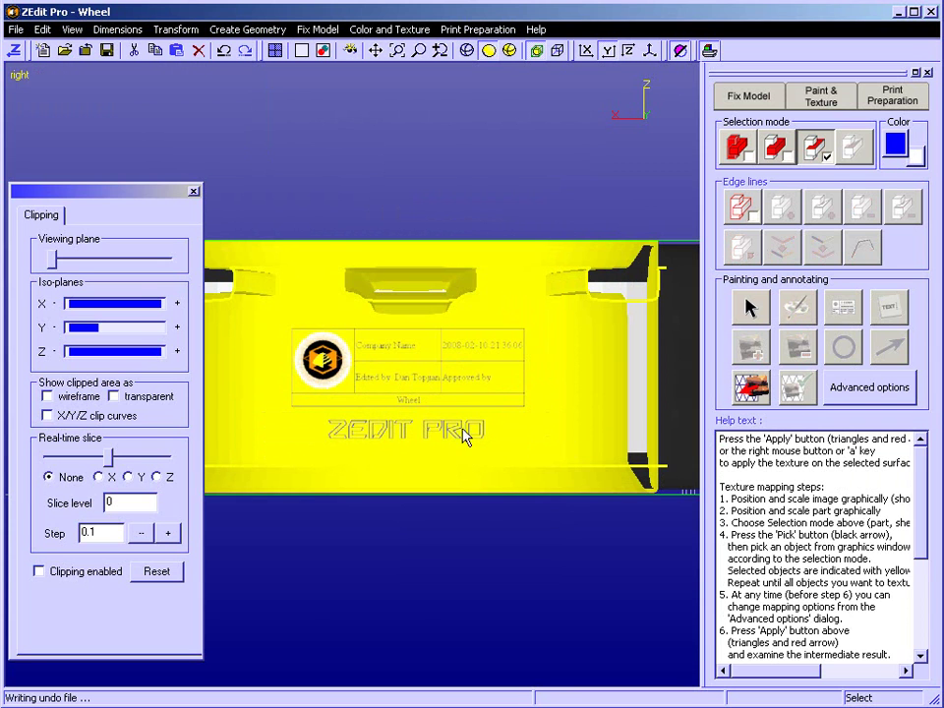
right_click(528, 436)
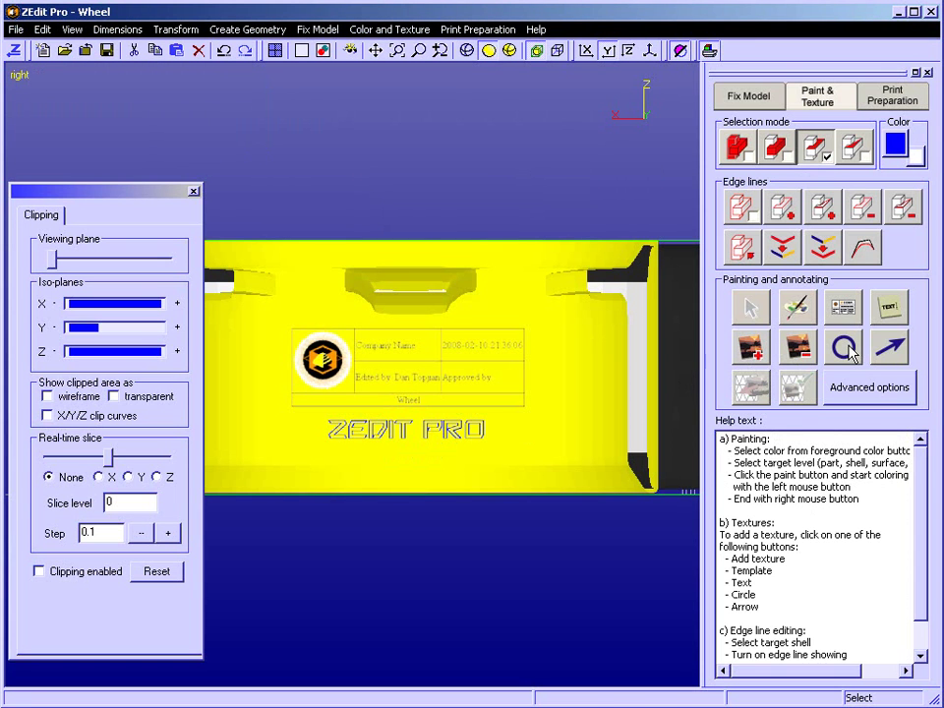
Draw a small blue circle beside the end of the ZEdit Pro text and apply it to the inner rim surface
left_click(844, 349)
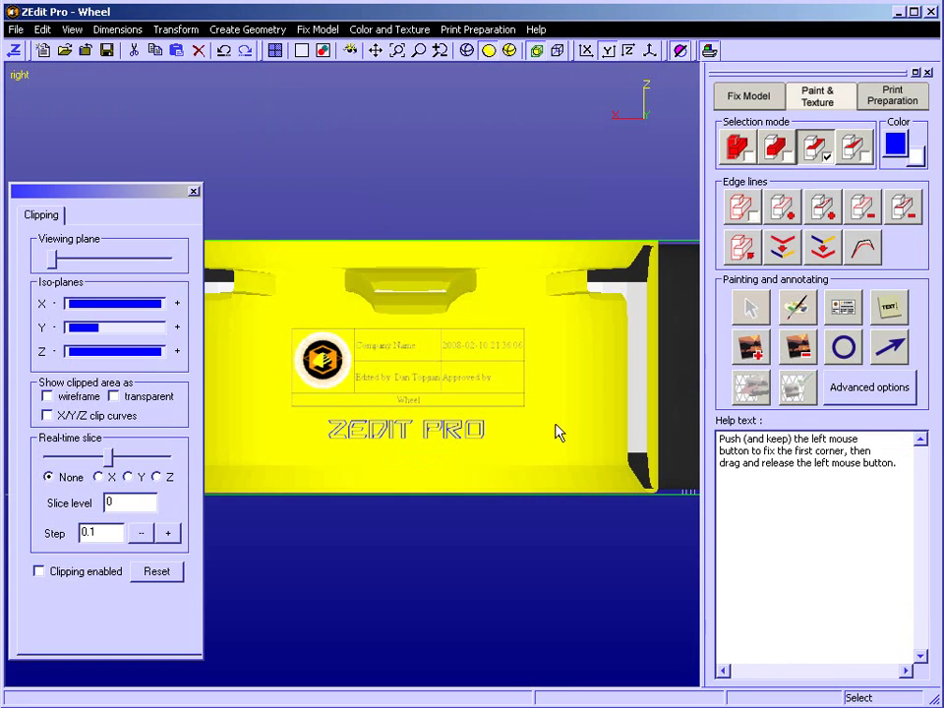
mouse_move(519, 429)
left_mouse_down()
mouse_move(546, 453)
mouse_move(532, 444)
left_mouse_up()
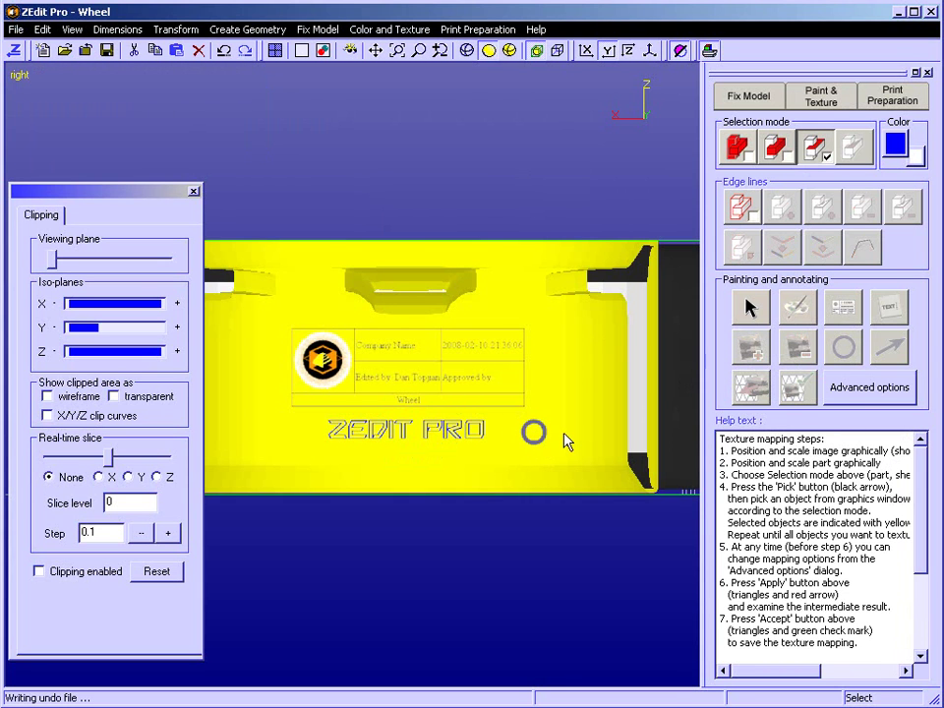
left_click(565, 441)
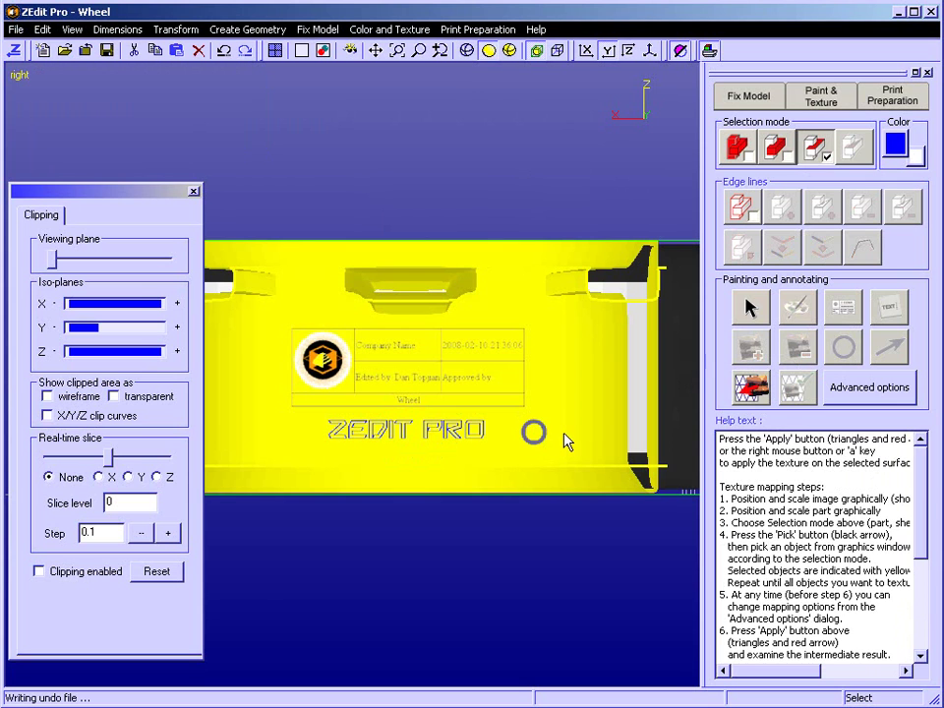
right_click(565, 441)
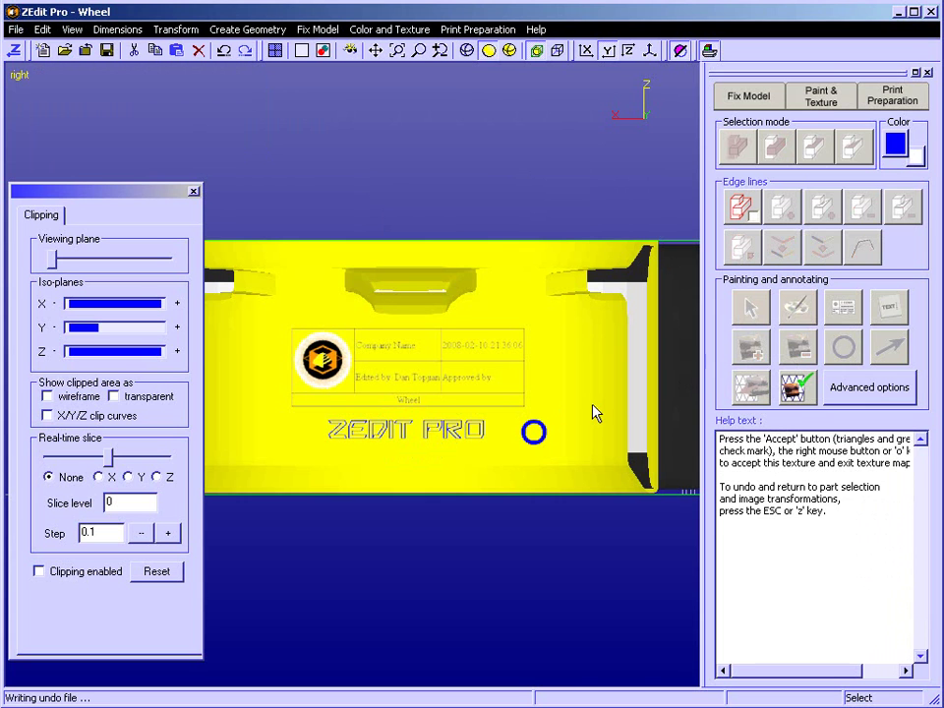
right_click(600, 413)
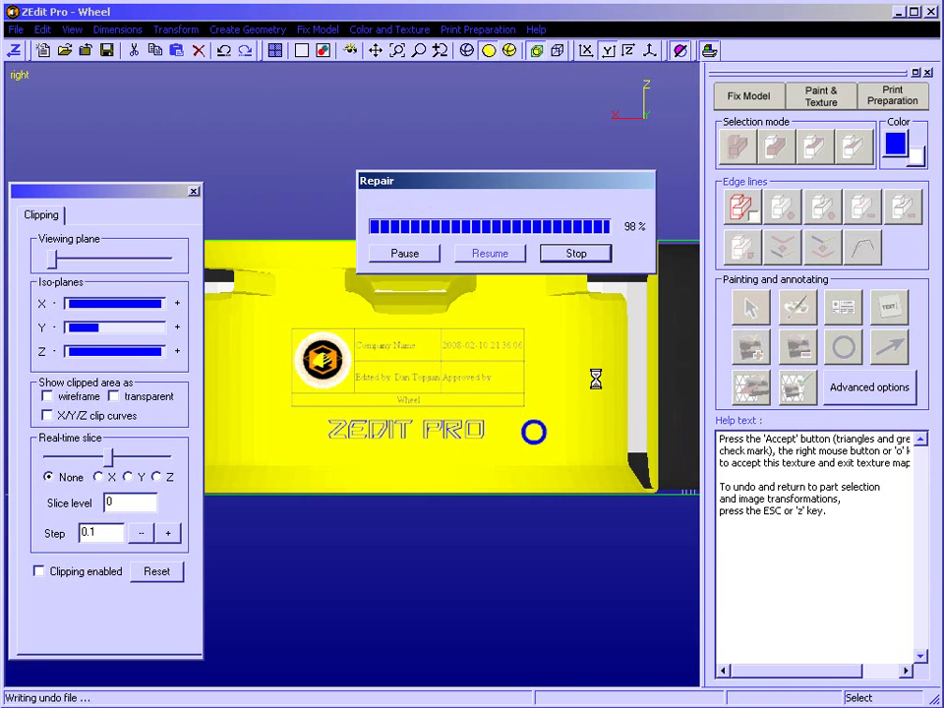
Draw a red arrow pointing at the start of the ZEdit Pro text and apply it to the inner rim surface
left_click(895, 148)
left_click(390, 280)
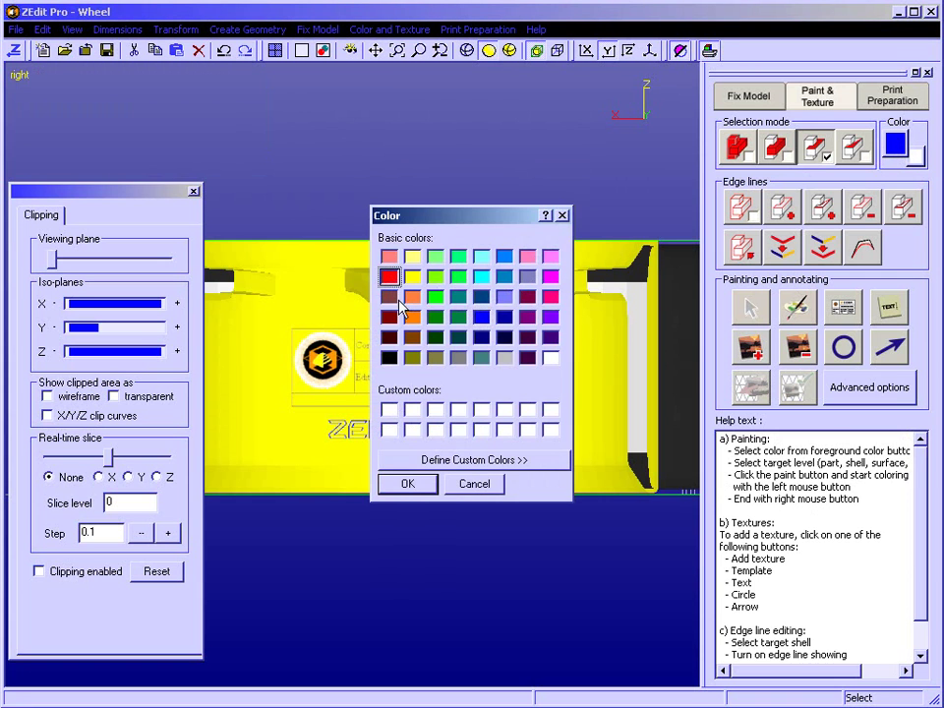
left_click(407, 483)
left_click(886, 350)
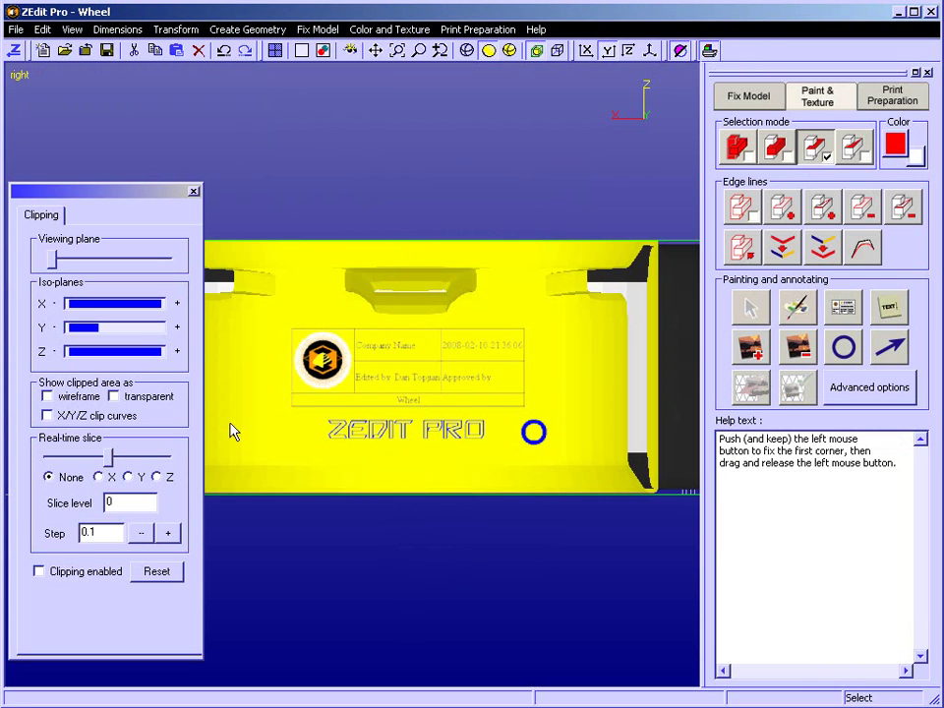
left_click_drag(297, 431, 311, 432)
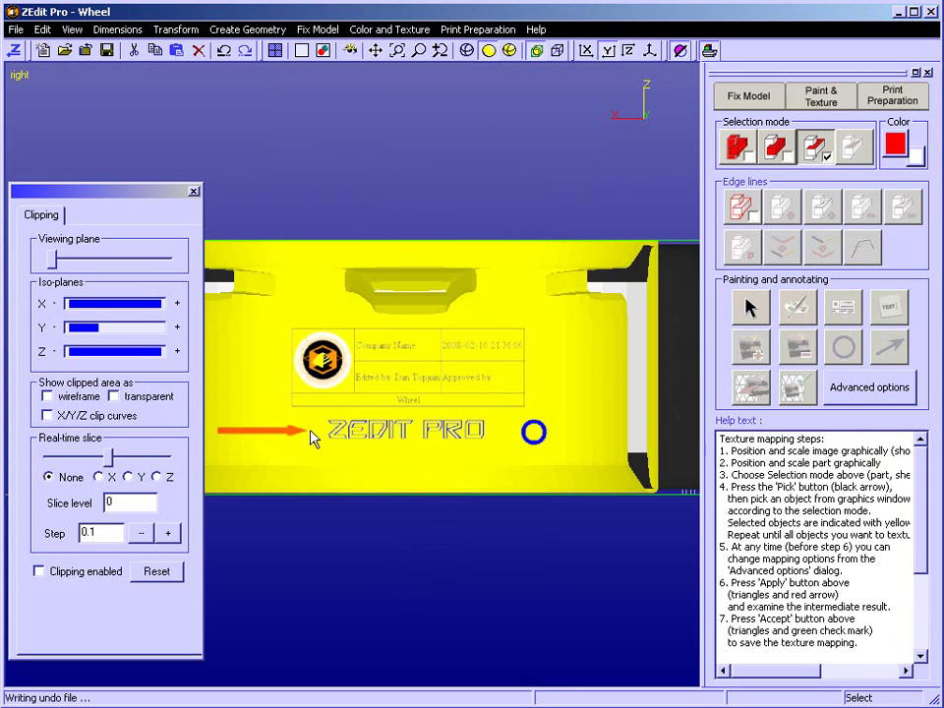
right_click(250, 406)
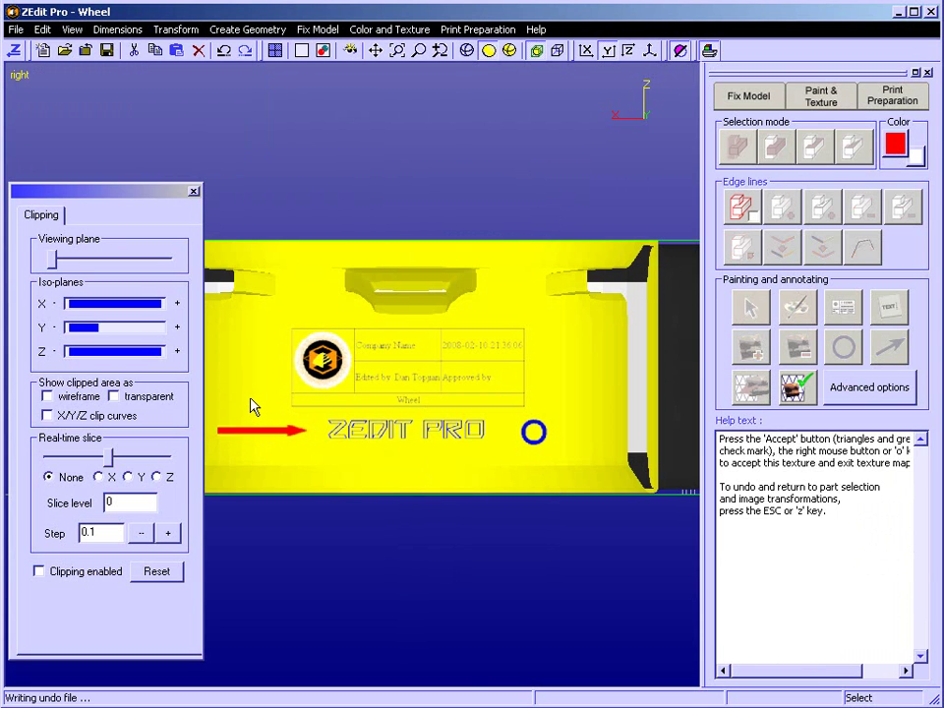
right_click(252, 407)
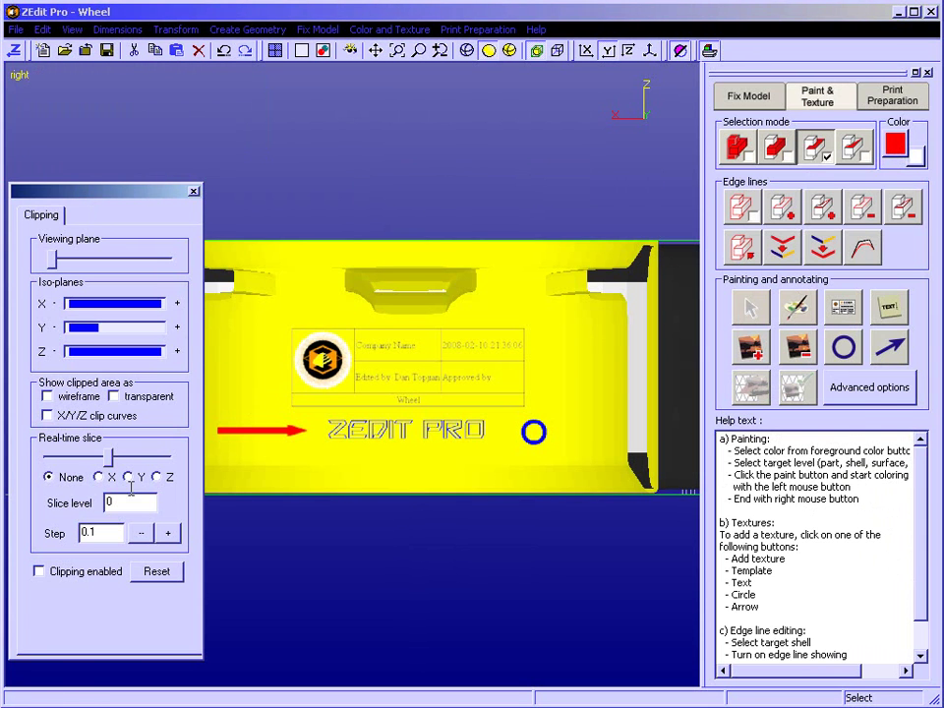
Reset the clipping planes, close the clipping settings and inspect the annotations on the whole wheel
left_click(153, 575)
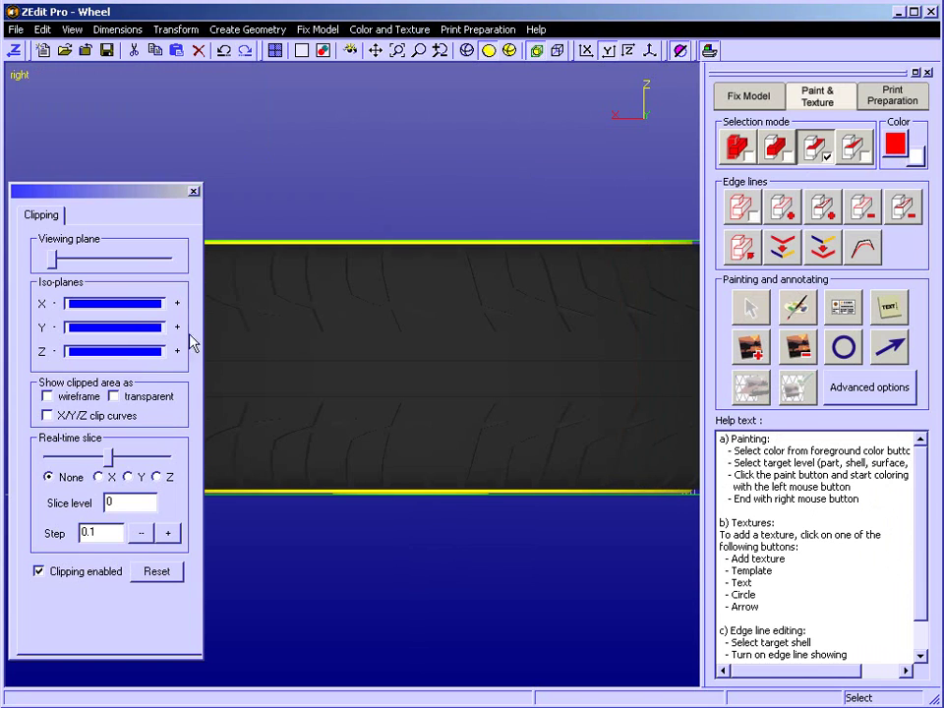
left_click(194, 191)
right_click_drag(380, 382, 358, 276)
right_click_drag(408, 522, 300, 329)
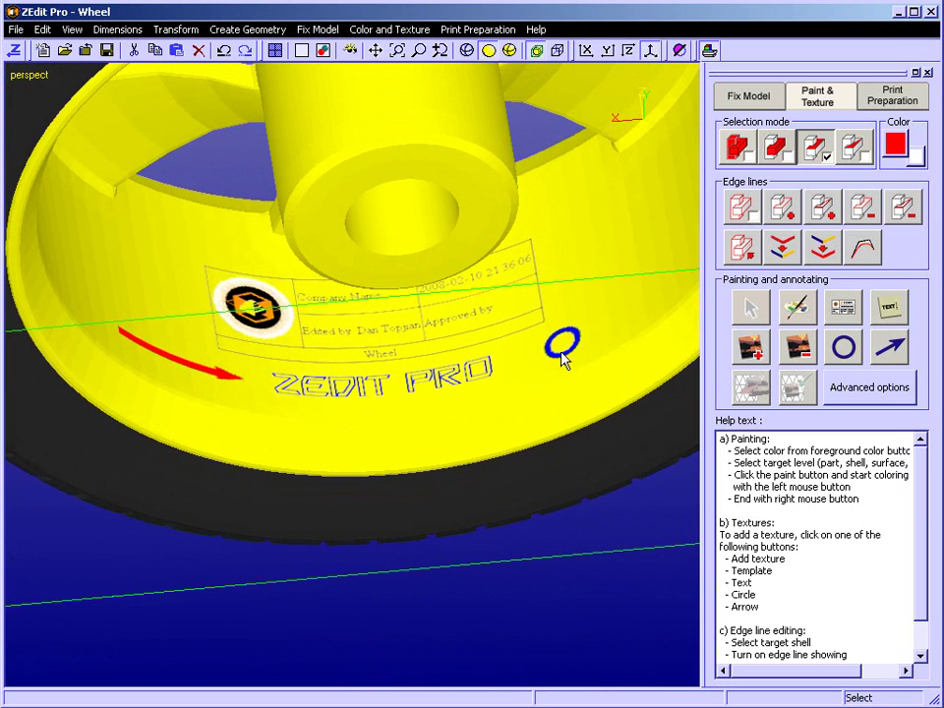
scroll(301, 345, "down", 2)
right_click_drag(242, 337, 292, 370)
right_click_drag(416, 329, 388, 314)
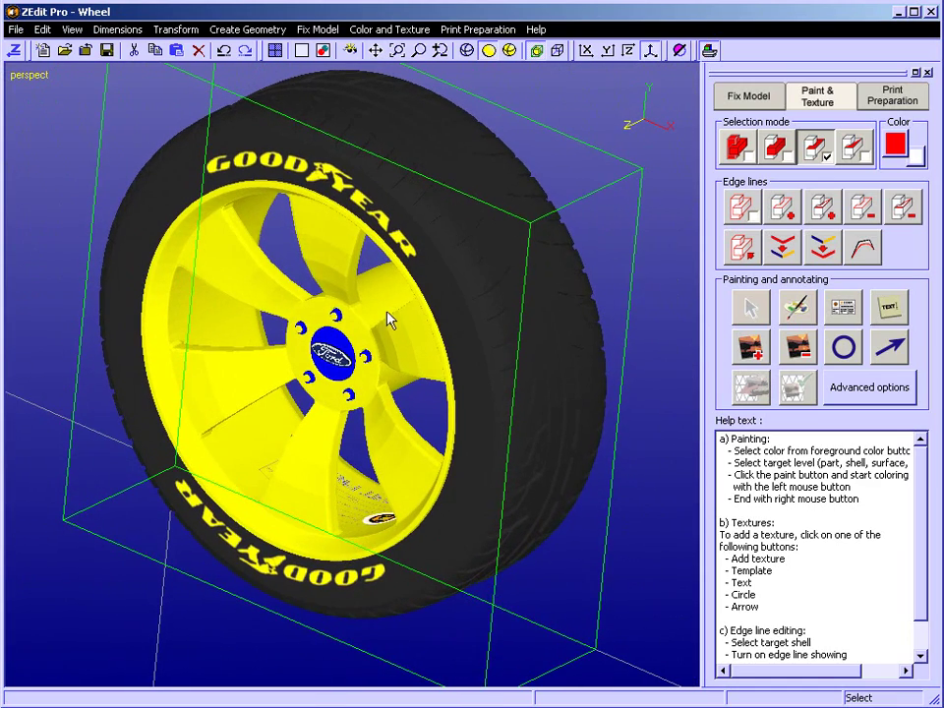
Switch to the print preparation tools, set the color to blue and select the ring-shaped end face of the hub
left_click(890, 99)
right_click_drag(614, 379, 433, 383)
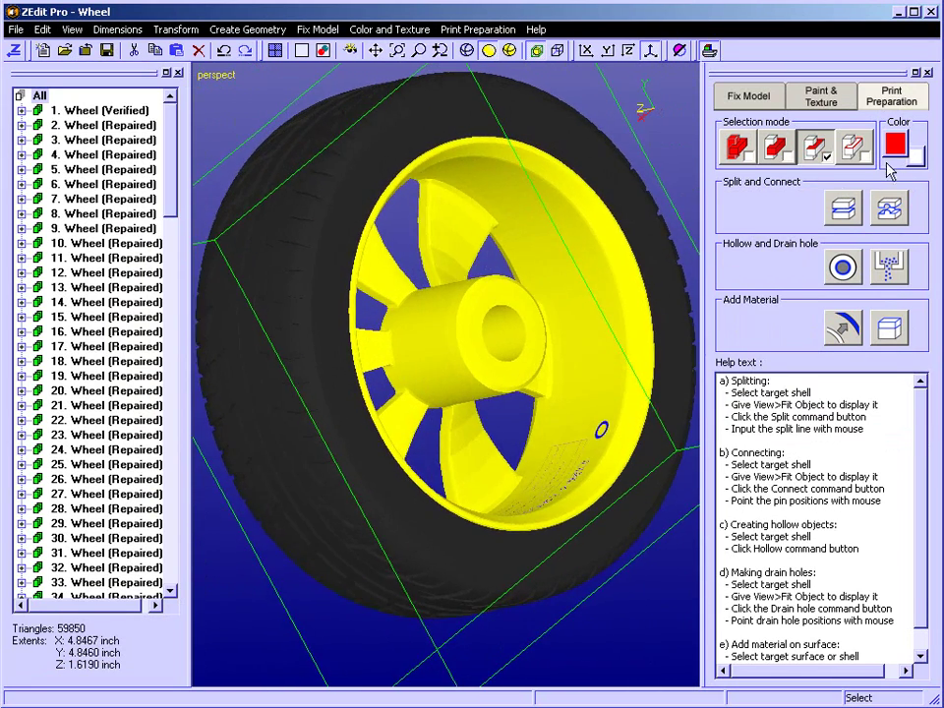
left_click(893, 149)
left_click(482, 317)
left_click(407, 483)
left_click(536, 344)
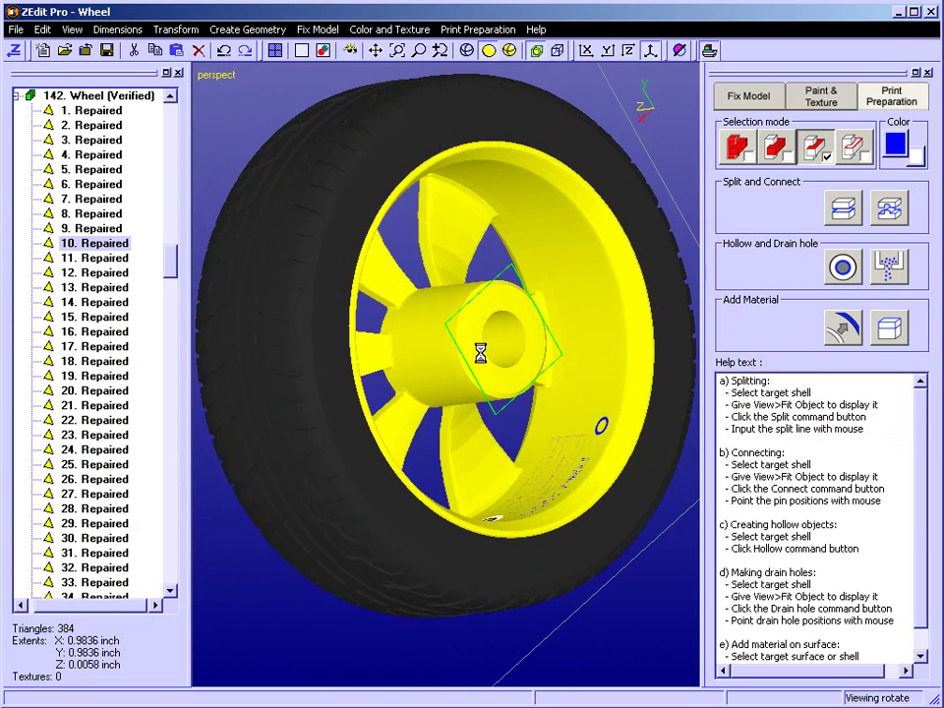
Extrude the hub's end face in the normal direction with a thickness of .25 inch, without creating a closed solid
scroll(485, 354, "up", 4)
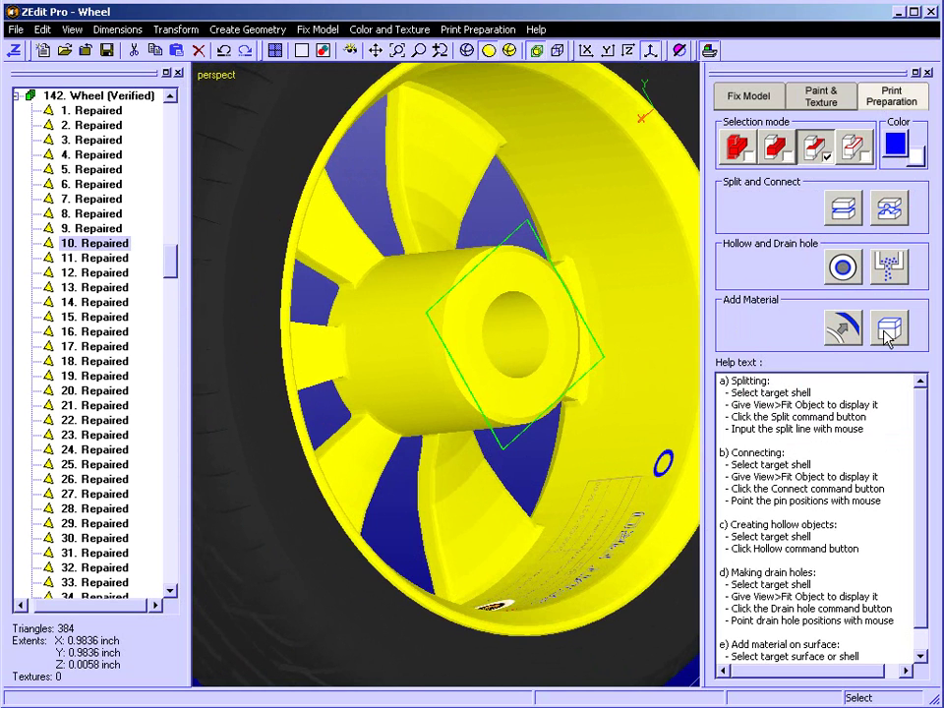
left_click(889, 335)
left_click(426, 389)
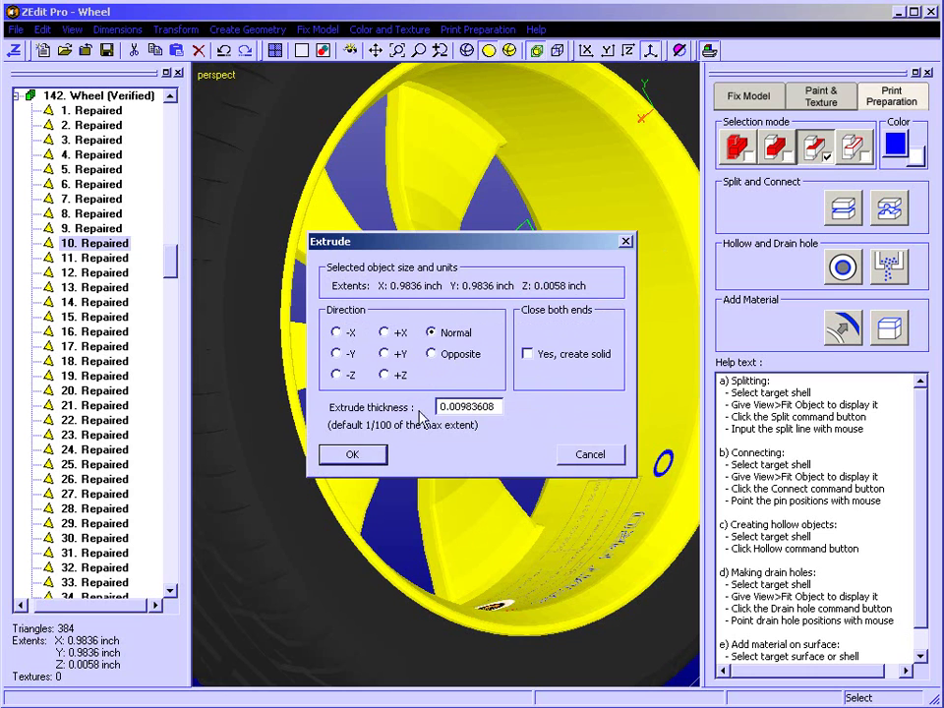
left_click_drag(443, 244, 342, 247)
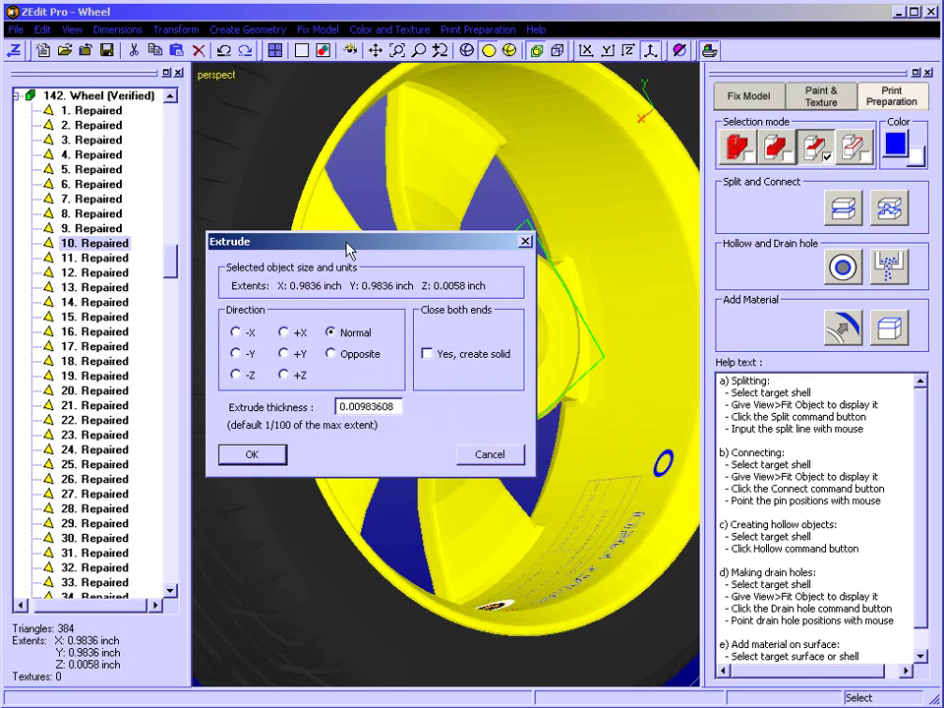
left_click_drag(396, 407, 340, 405)
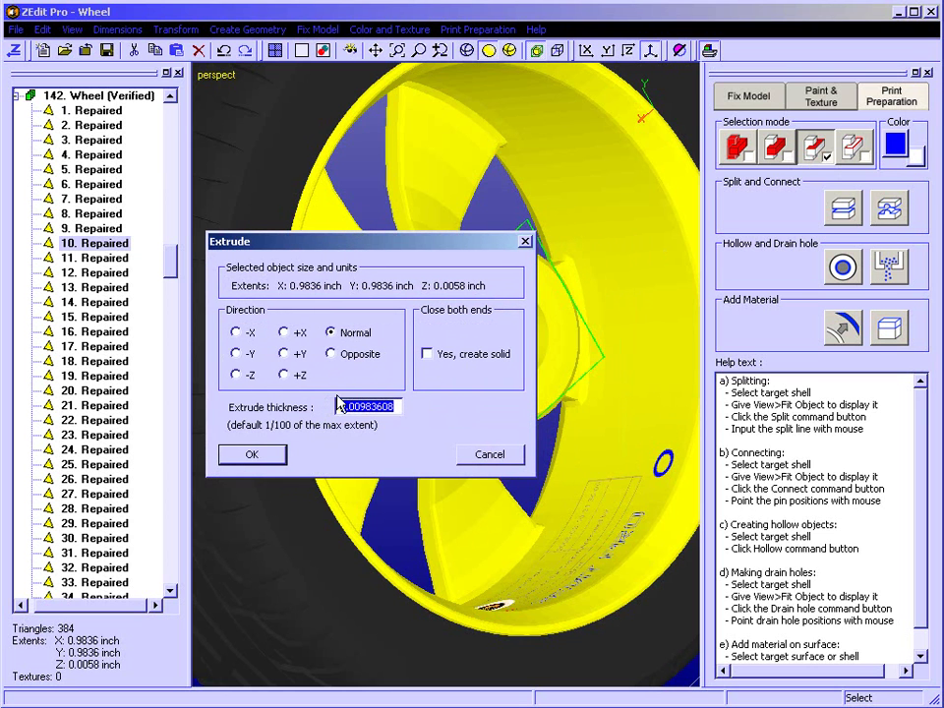
type(".25")
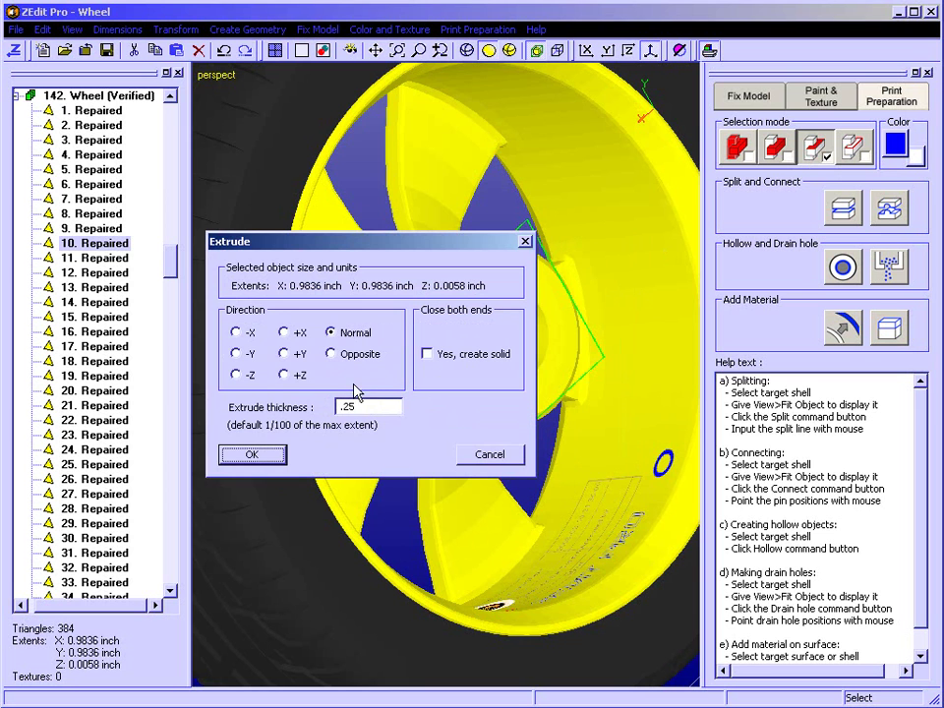
left_click(252, 459)
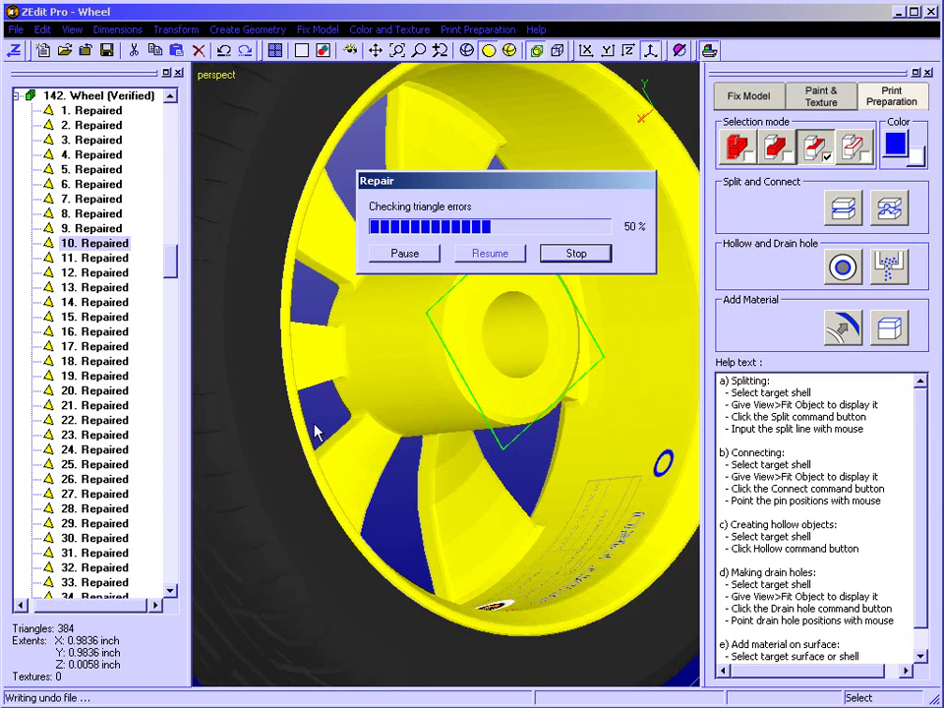
middle_click_drag(334, 411, 438, 416)
middle_click_drag(526, 411, 382, 349)
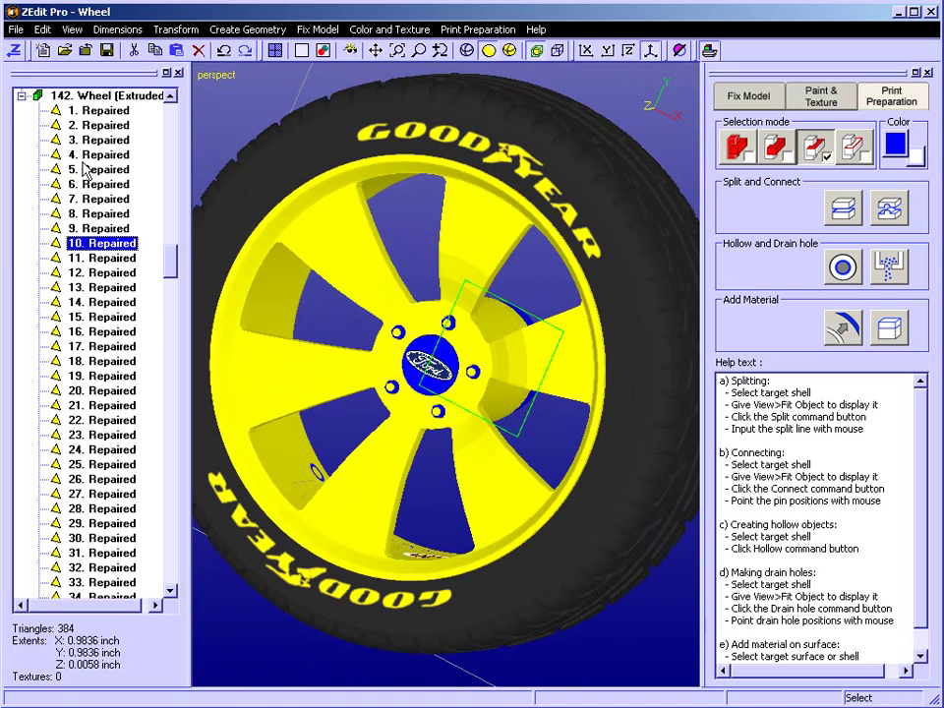
Collapse the extruded shell's surface list, select the whole model and show it from the top
left_click(21, 95)
left_click(59, 96)
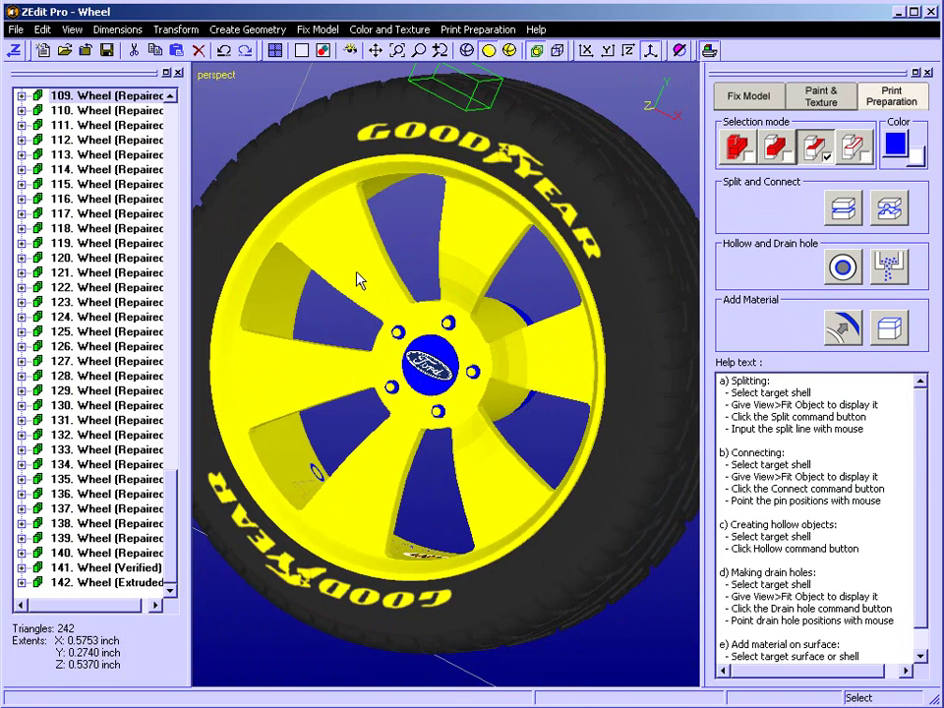
scroll(128, 92, "up", 20)
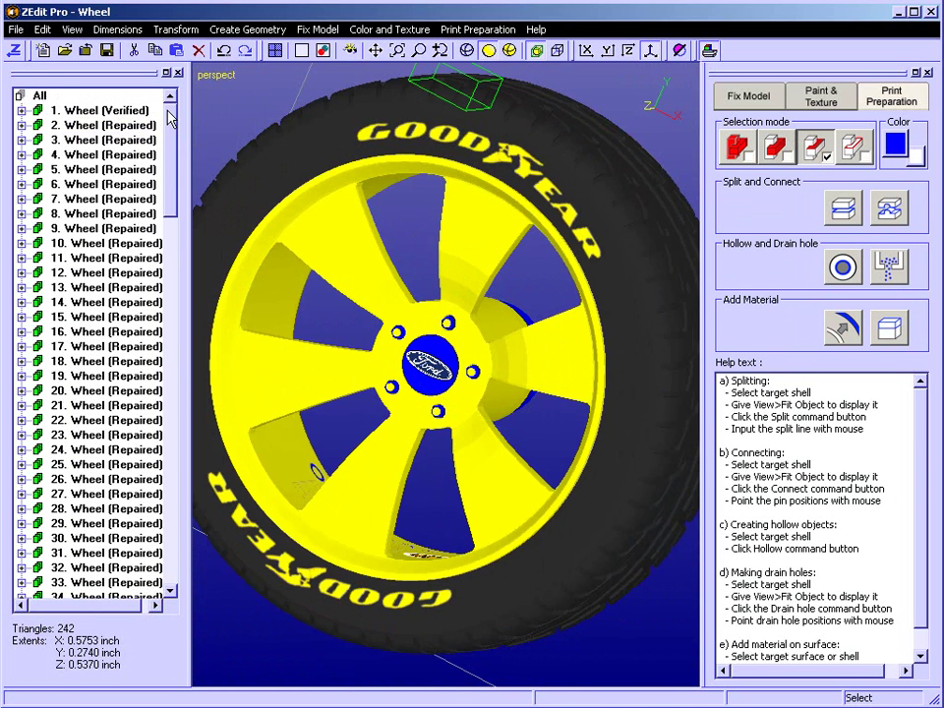
left_click(40, 95)
scroll(459, 373, "down", 3)
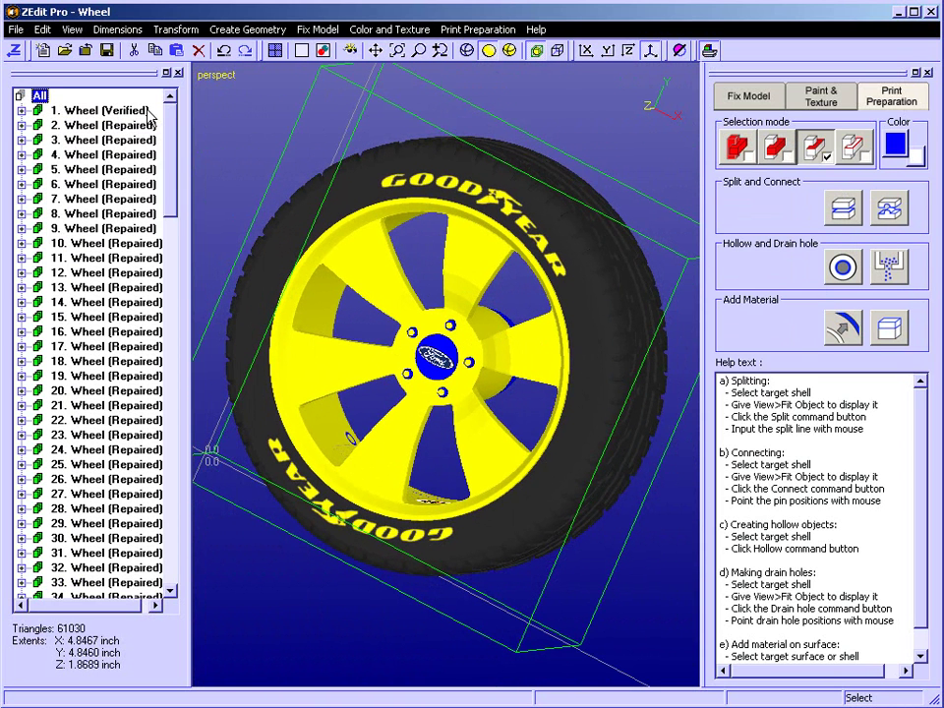
left_click(629, 50)
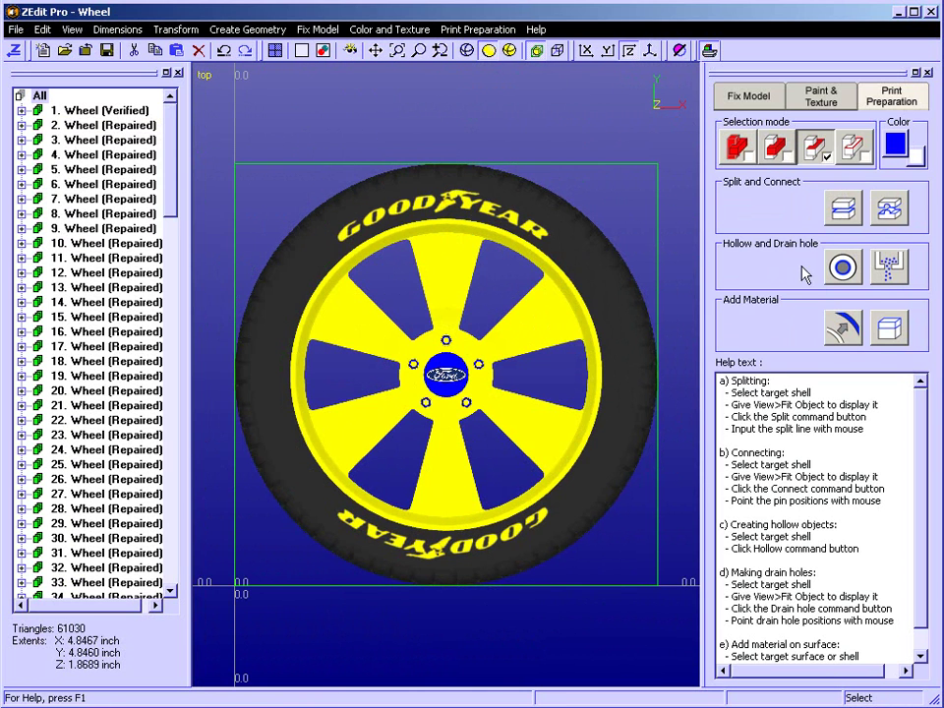
Split every shell of the model along a horizontal linear split line through the wheel's center
left_click(39, 95)
left_click(275, 125)
left_click(843, 212)
left_click(471, 384)
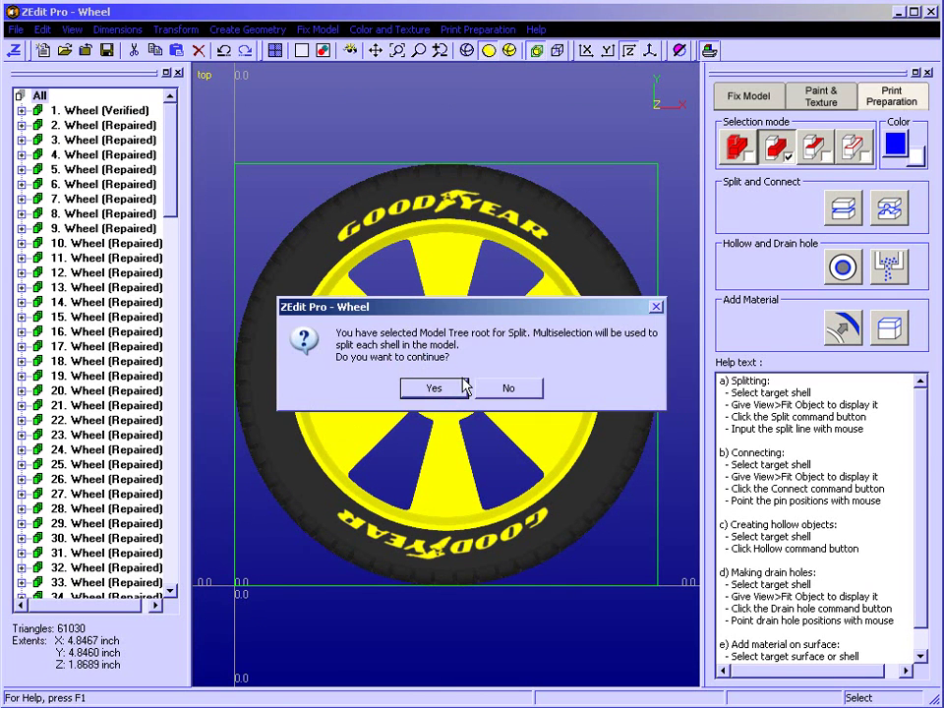
left_click(433, 387)
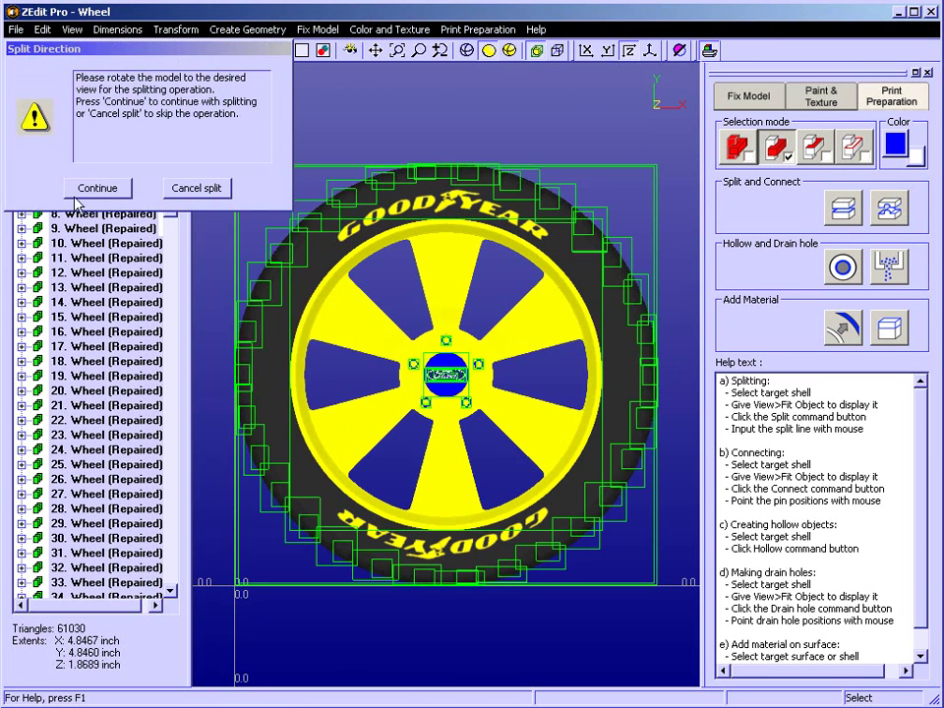
left_click(80, 188)
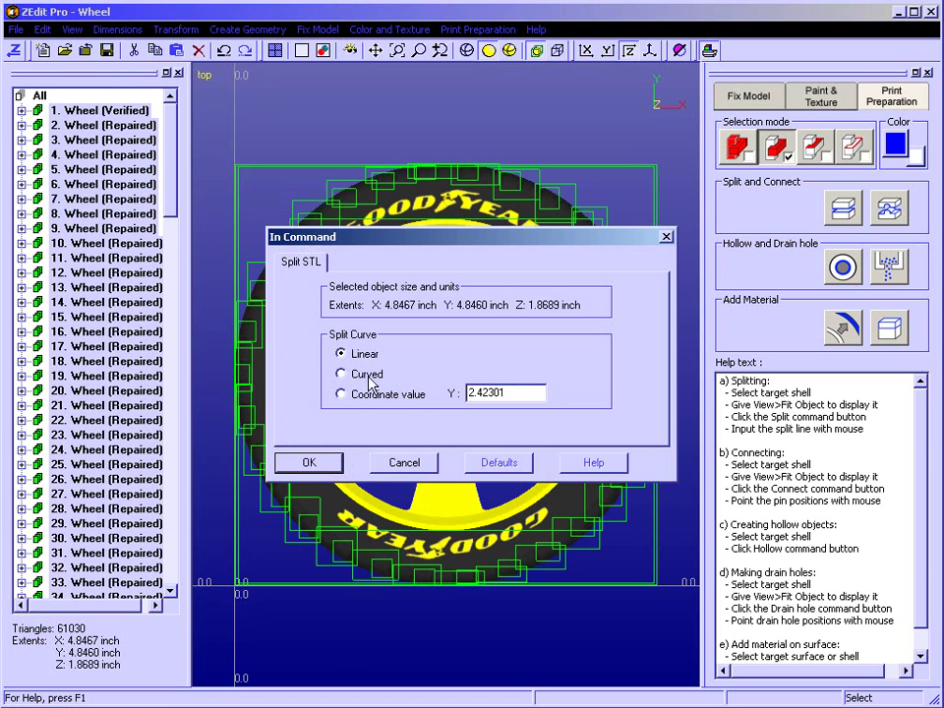
left_click(312, 463)
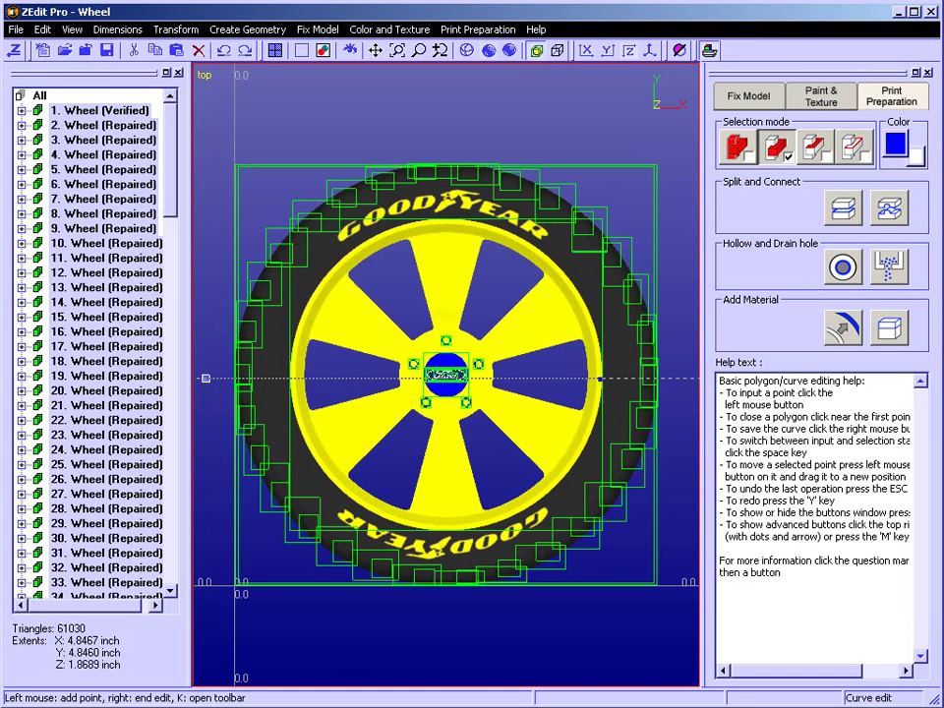
left_click(681, 379)
right_click(691, 337)
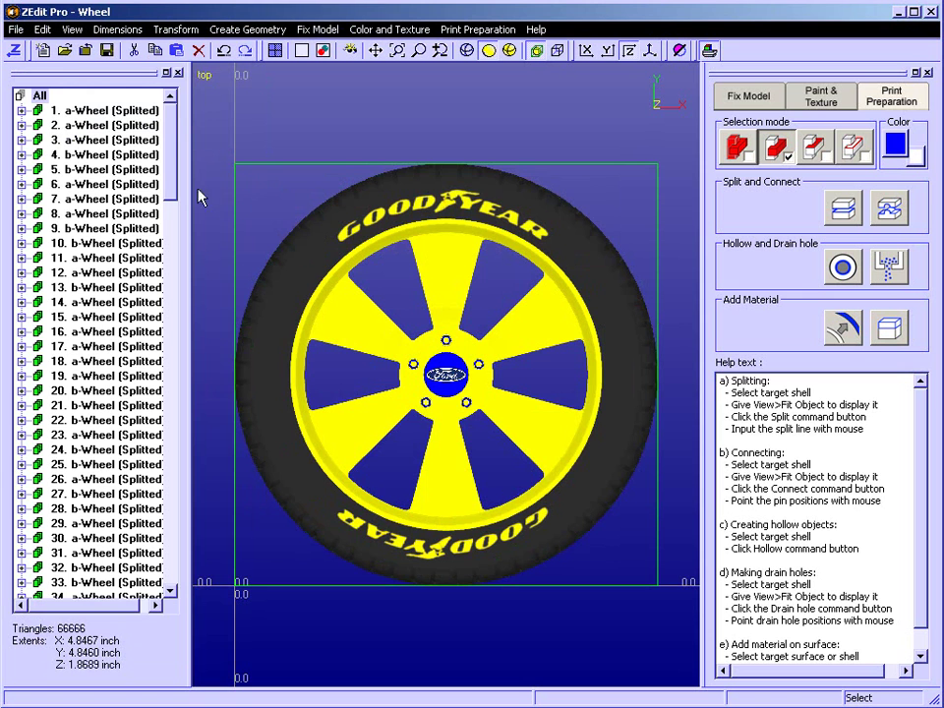
Examine the split a-Wheel and b-Wheel shells in the model tree
mouse_move(174, 161)
left_mouse_down()
mouse_move(190, 289)
mouse_move(175, 544)
mouse_move(180, 150)
left_mouse_up()
left_click(40, 95)
left_click(357, 137)
left_click(40, 95)
left_click(71, 112)
key("Down")
key("Down")
key("Down")
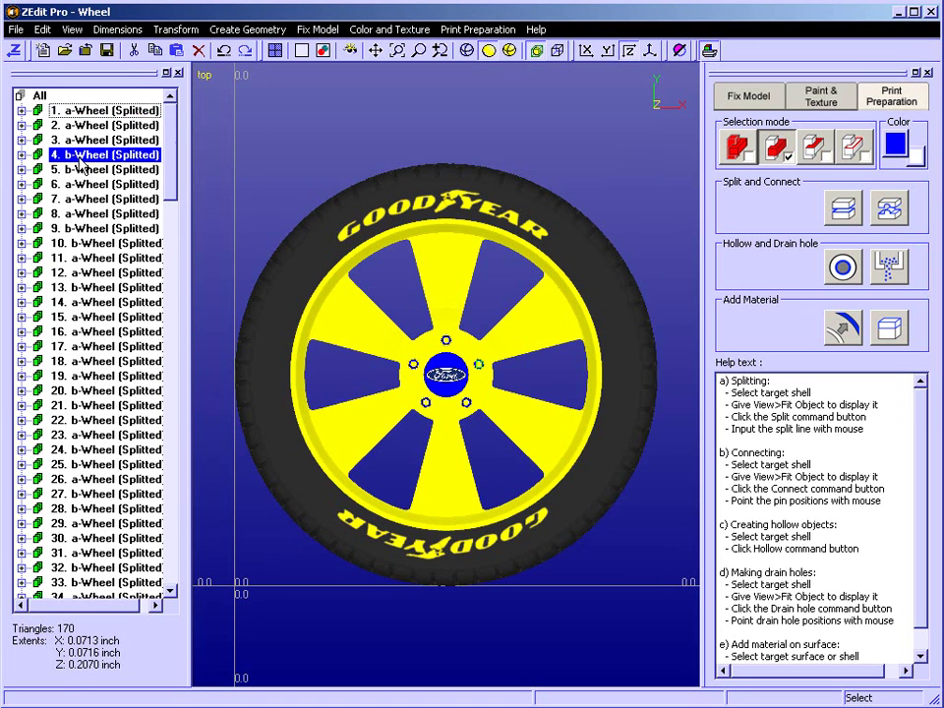
left_click_drag(172, 137, 182, 111)
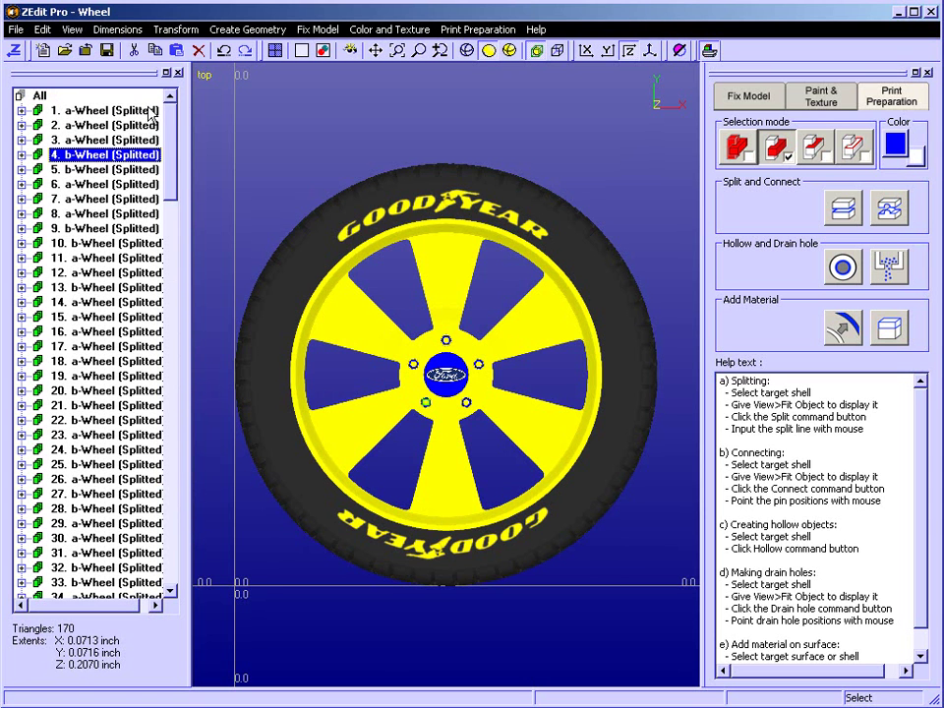
Select the whole group of a-Wheel shells that make up the upper half of the split wheel
left_click(77, 113)
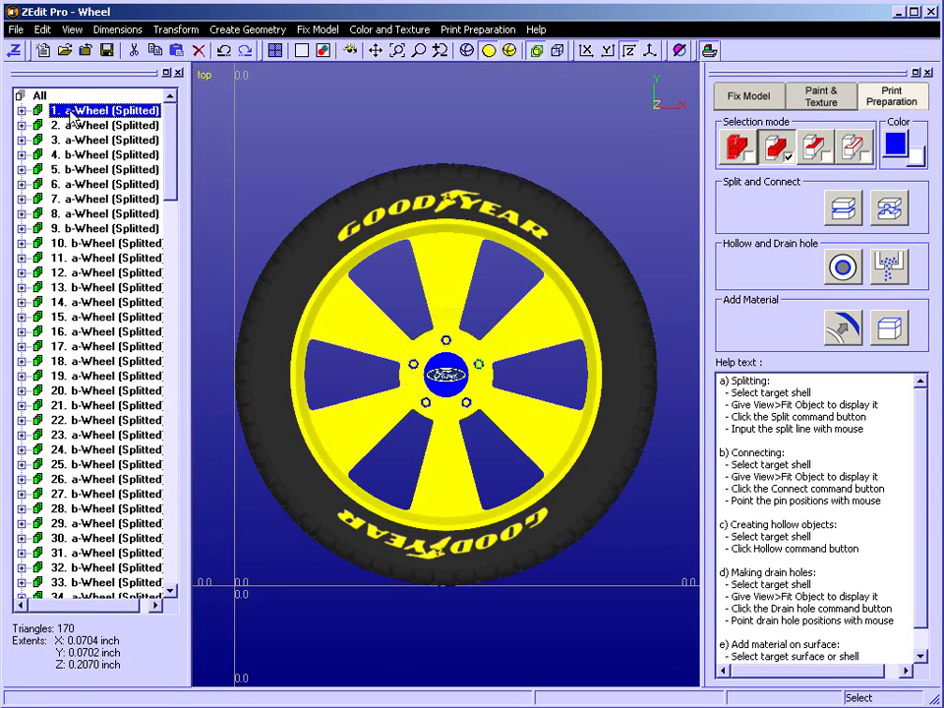
right_click(71, 115)
mouse_move(132, 298)
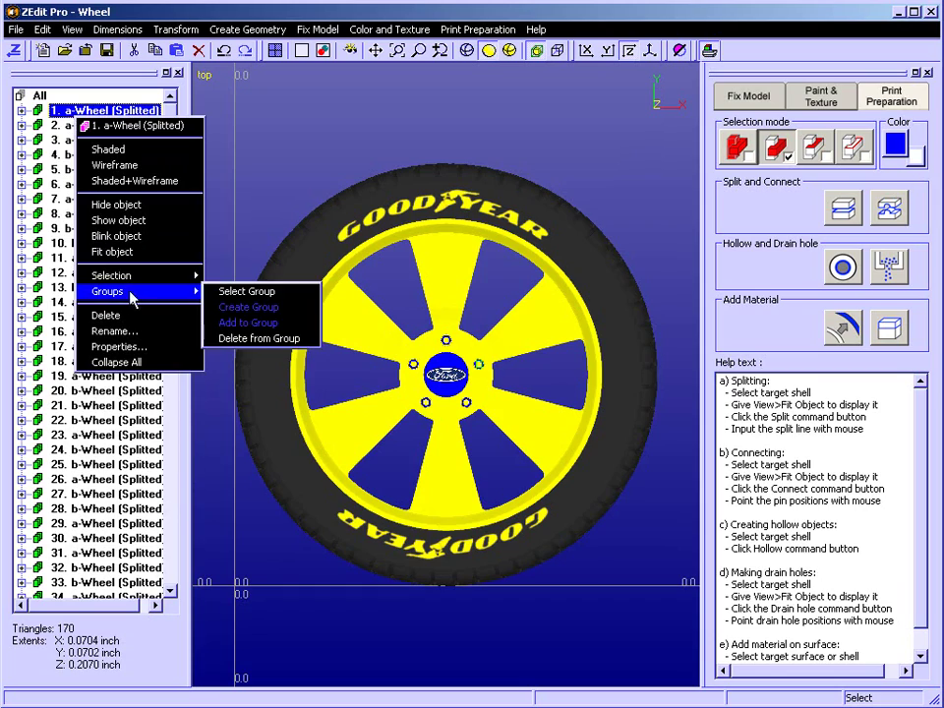
left_click(227, 293)
middle_click_drag(386, 246, 330, 313)
left_click(94, 436, "ctrl")
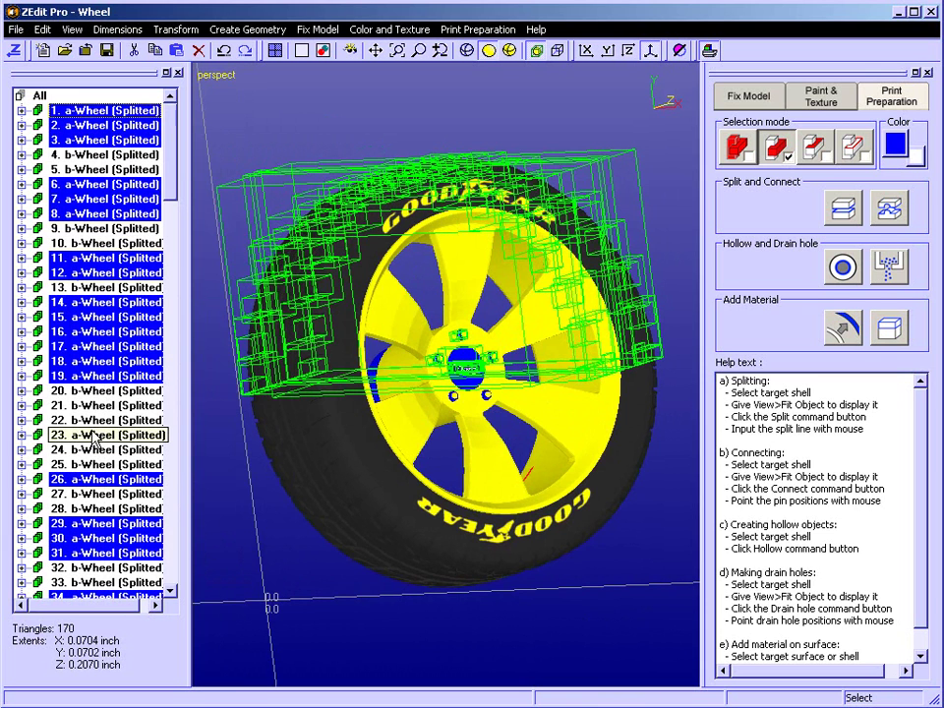
left_click(94, 435, "ctrl")
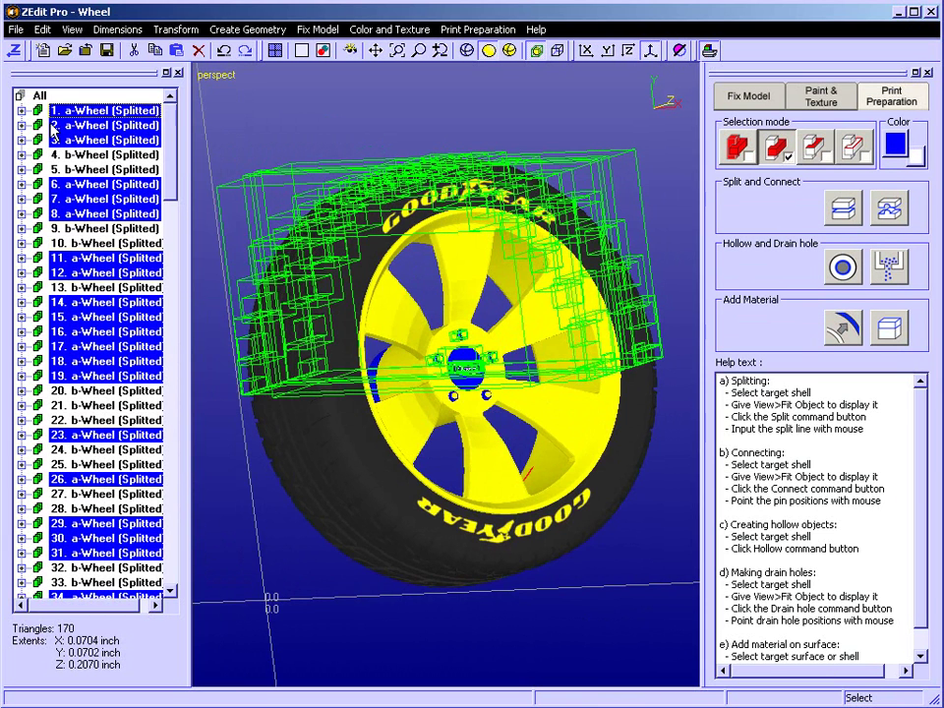
Hide every shell outside the selected a-Wheel group and select the upper half's tire shell
left_click(98, 110, "ctrl")
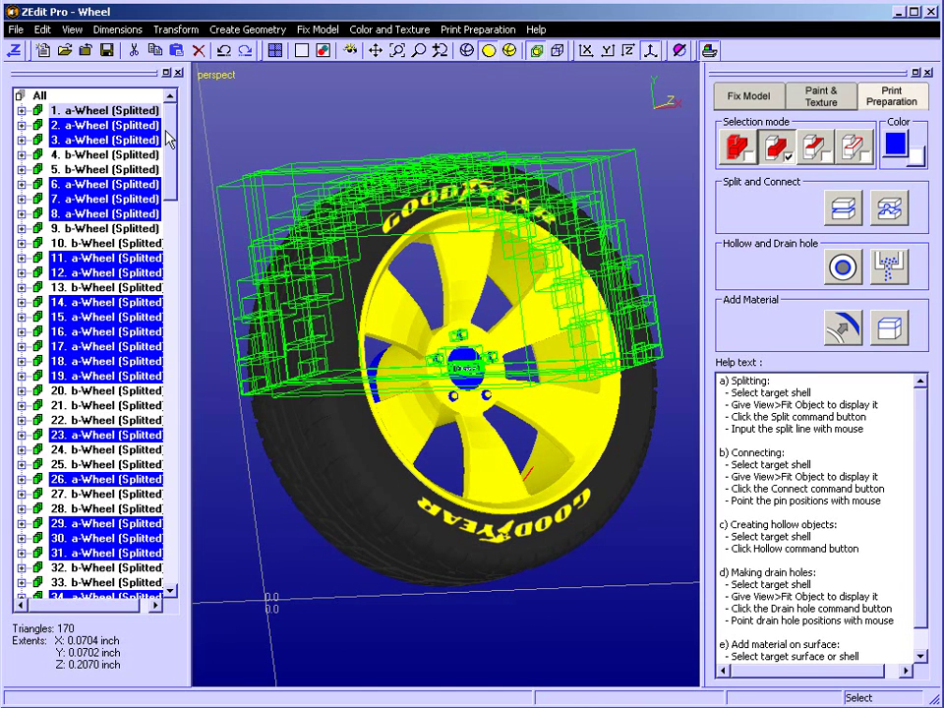
right_click(108, 114)
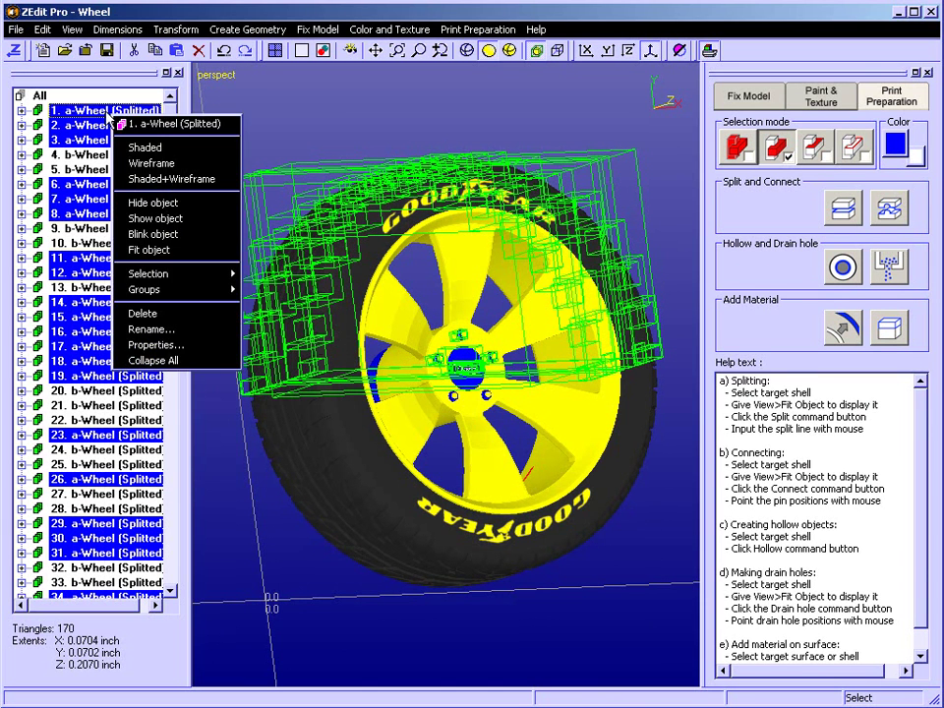
mouse_move(170, 274)
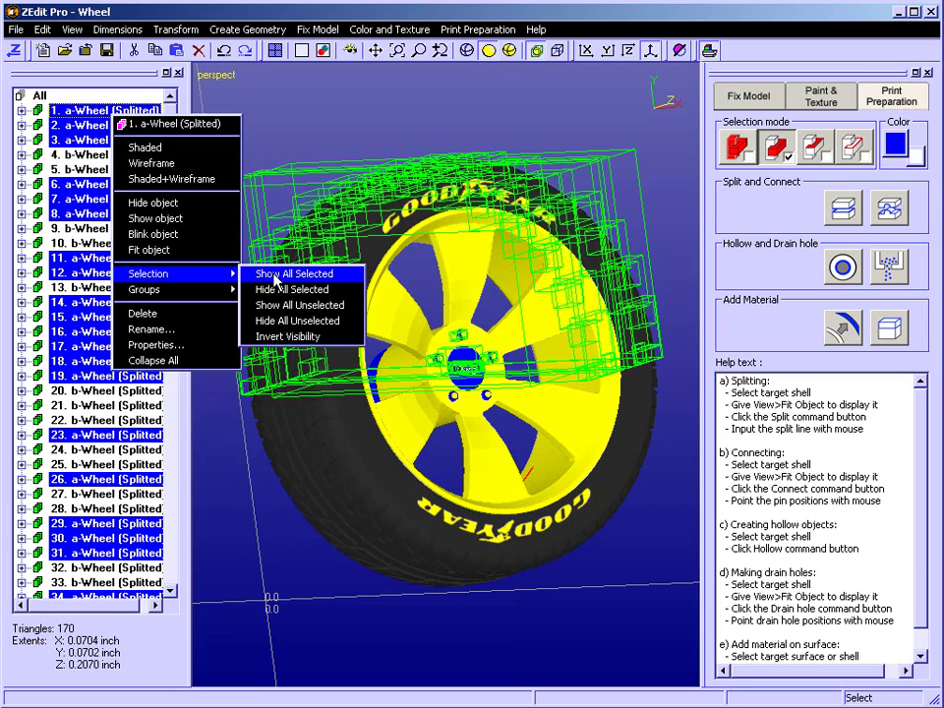
left_click(283, 322)
middle_click_drag(431, 363, 438, 216)
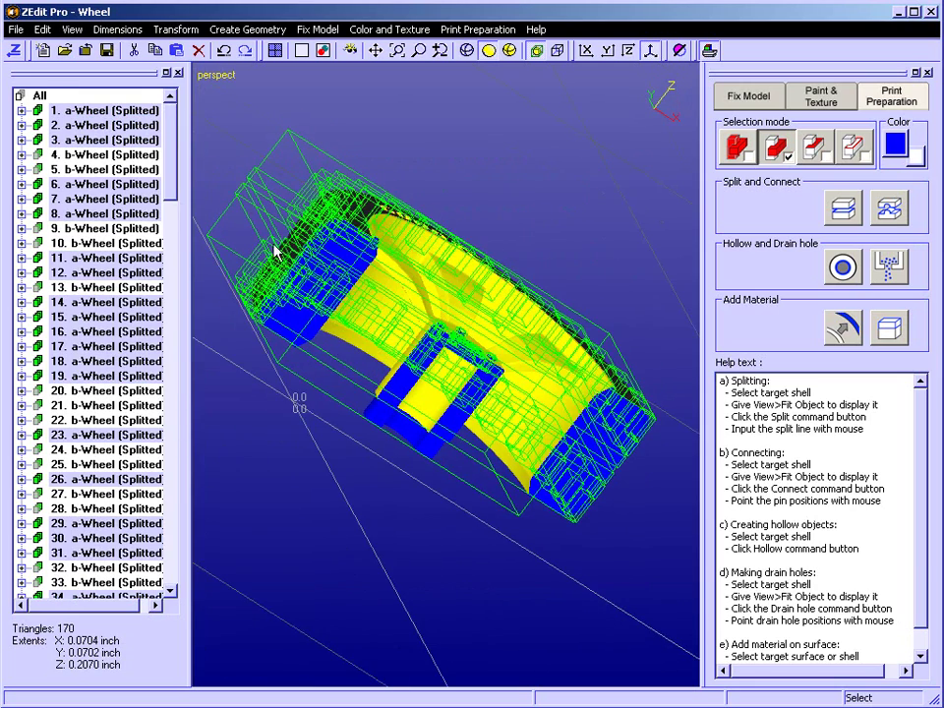
right_click_drag(295, 326, 402, 307)
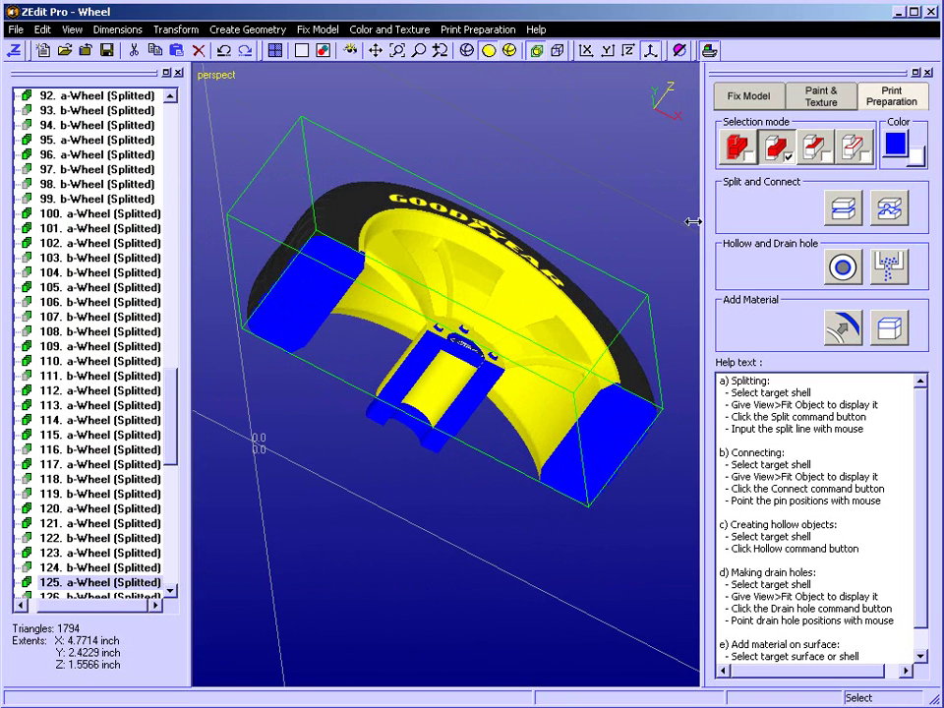
Set the active color to yellow and turn the wheel half so both tire cut faces are in view
left_click(922, 157)
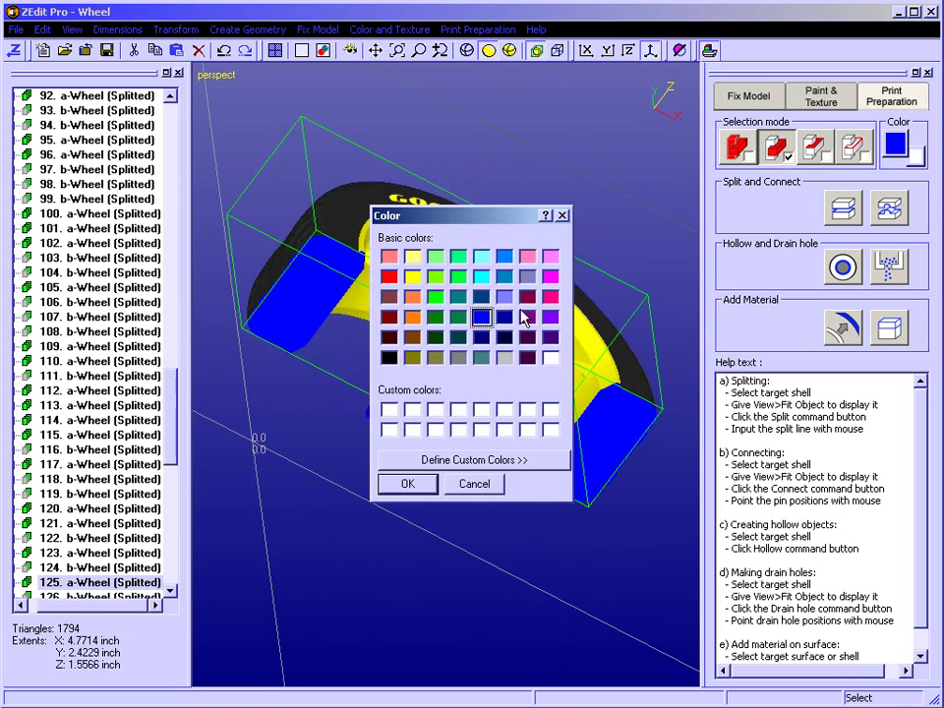
left_click(413, 277)
left_click(417, 485)
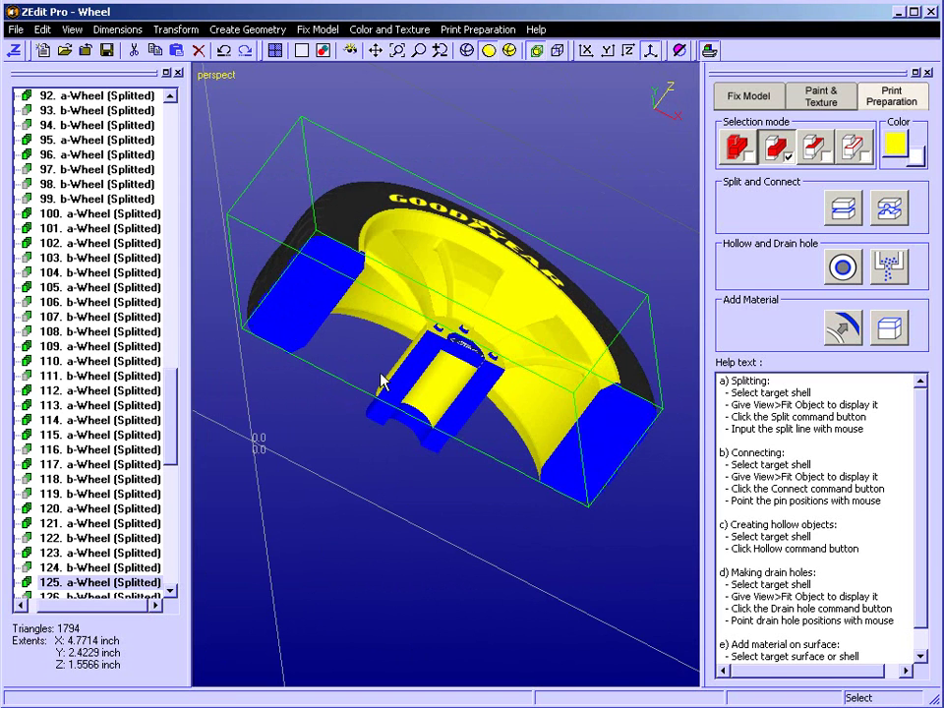
mouse_move(537, 420)
middle_mouse_down()
mouse_move(502, 395)
mouse_move(496, 405)
mouse_move(525, 420)
middle_mouse_up()
right_click_drag(500, 413, 446, 361)
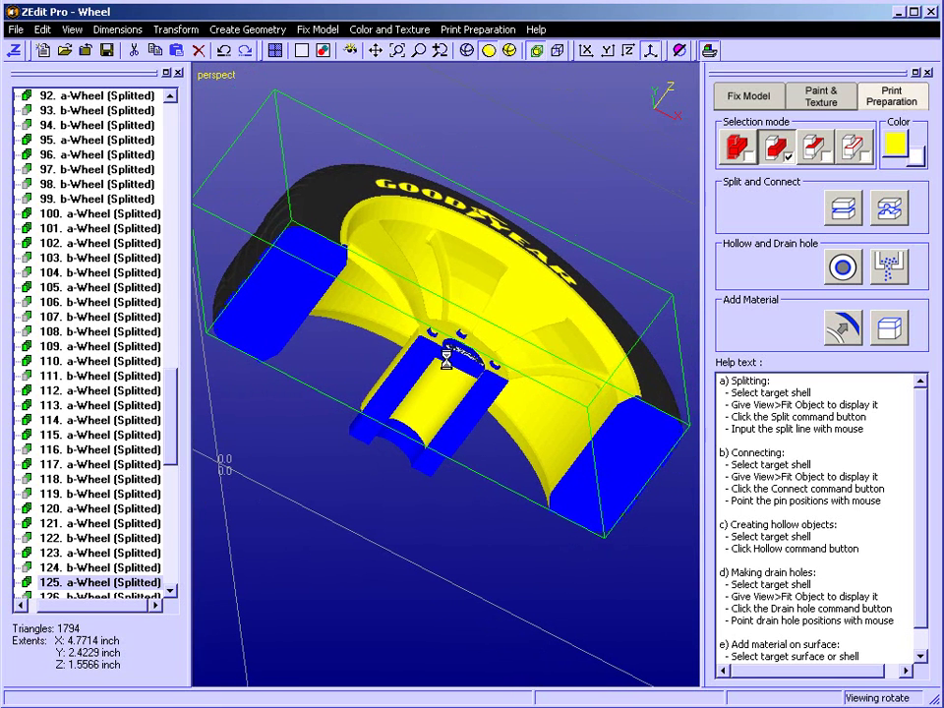
Start connecting the tire shell halves with cylinder connectors and set the connector diameter to 0.25 inch
left_click(891, 213)
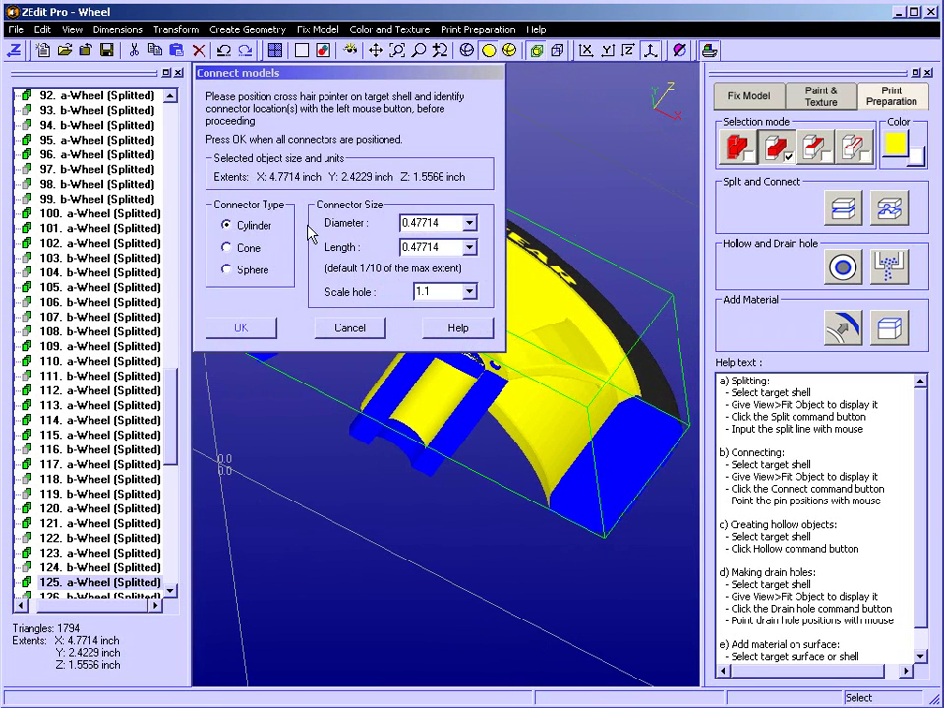
left_click(413, 227)
type(".25")
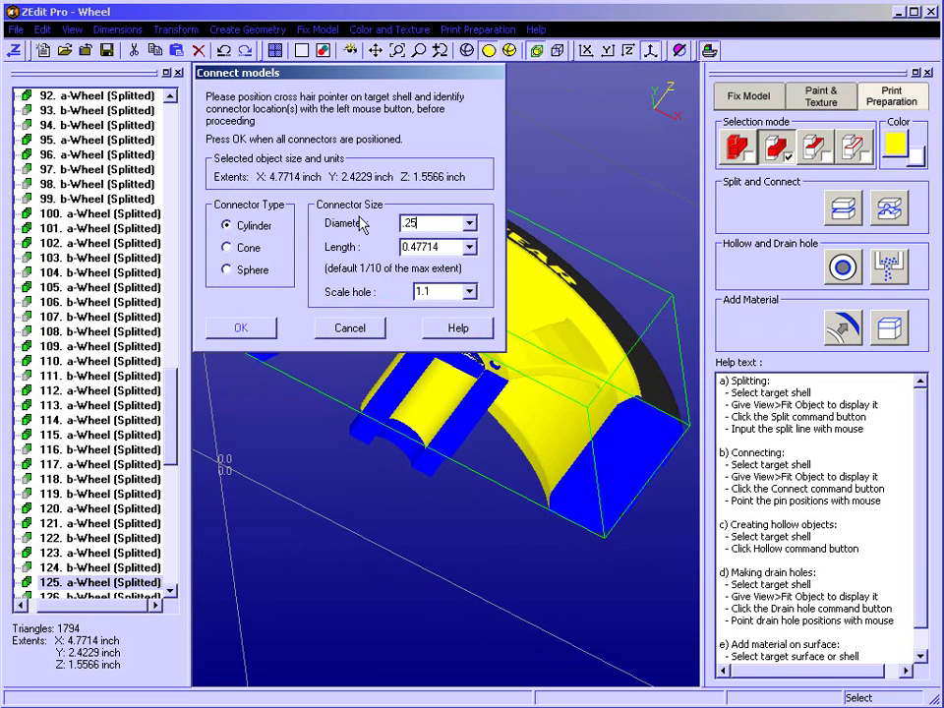
key("Tab")
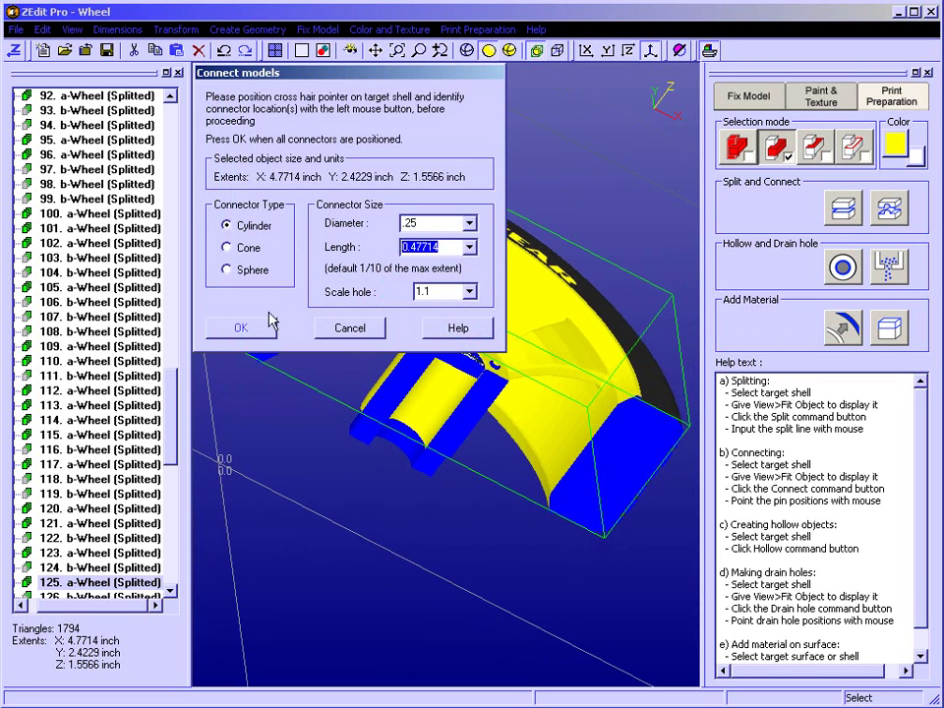
Place four cylinder connectors, two on each cut face of the half tire, and generate them
left_click_drag(283, 72, 2, 71)
left_click(300, 266)
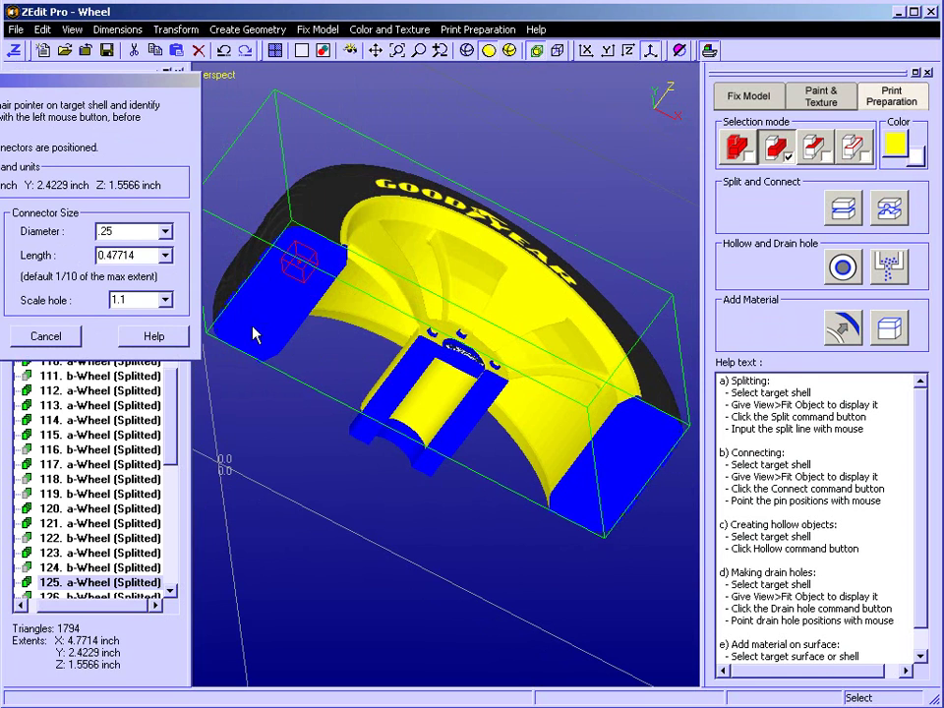
left_click(642, 434)
left_click(597, 497)
left_click_drag(108, 88, 286, 389)
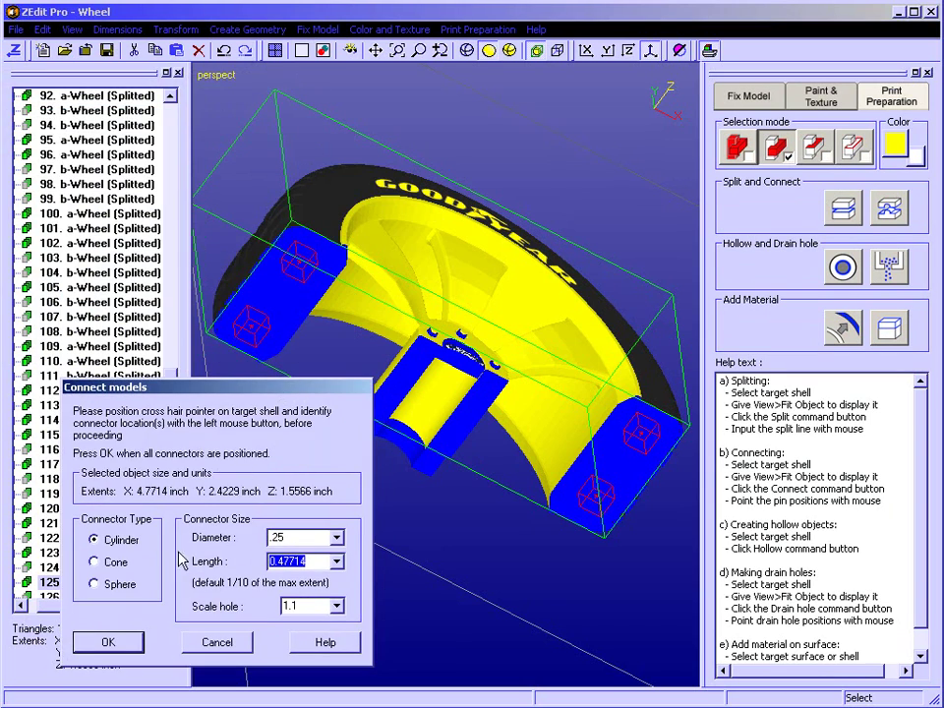
left_click(109, 642)
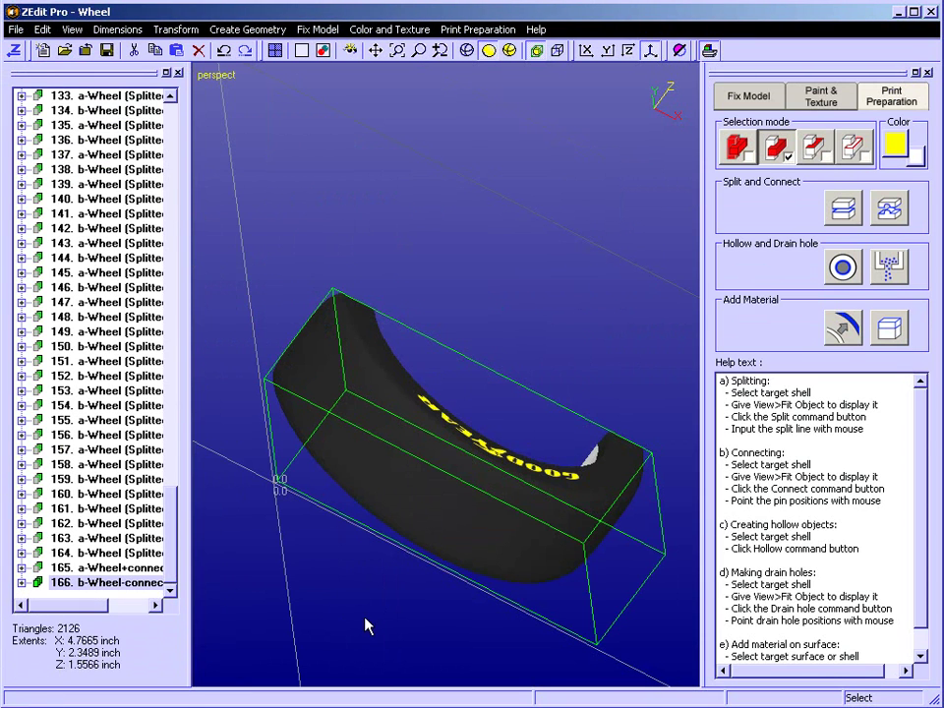
Examine the connector holes in the lower tire half and show all shells of the wheel again
middle_click_drag(355, 443, 482, 604)
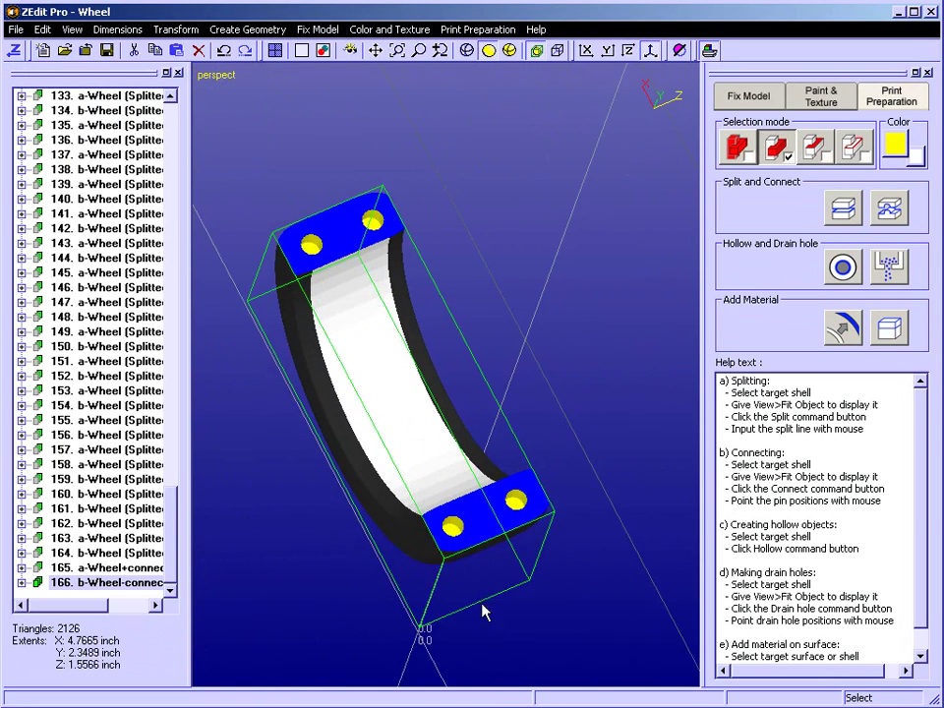
scroll(427, 466, "up", 2)
middle_click_drag(402, 397, 448, 451)
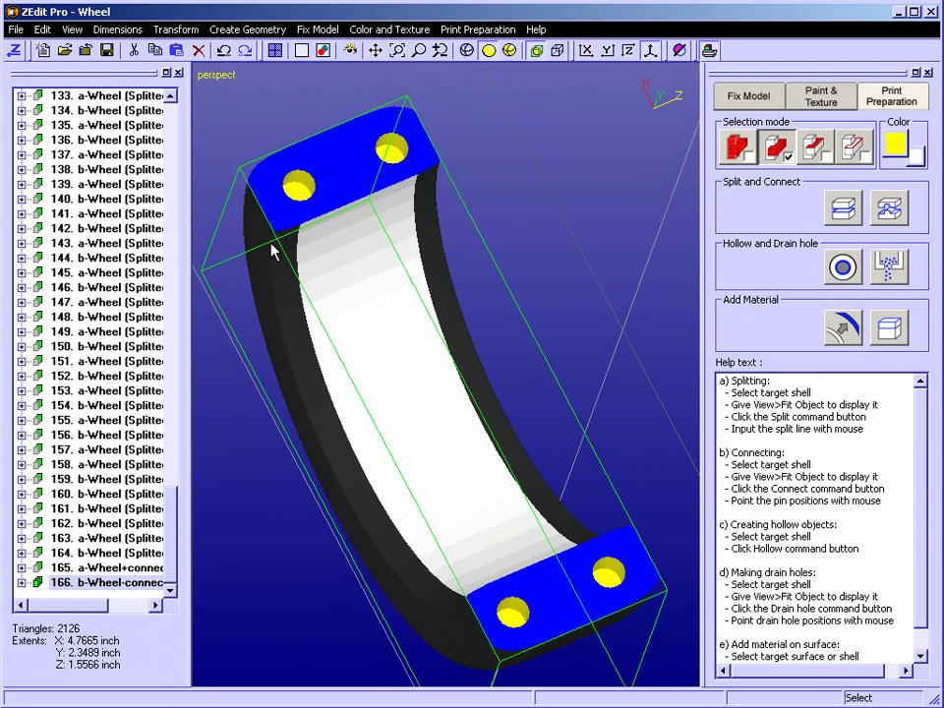
left_click(170, 116)
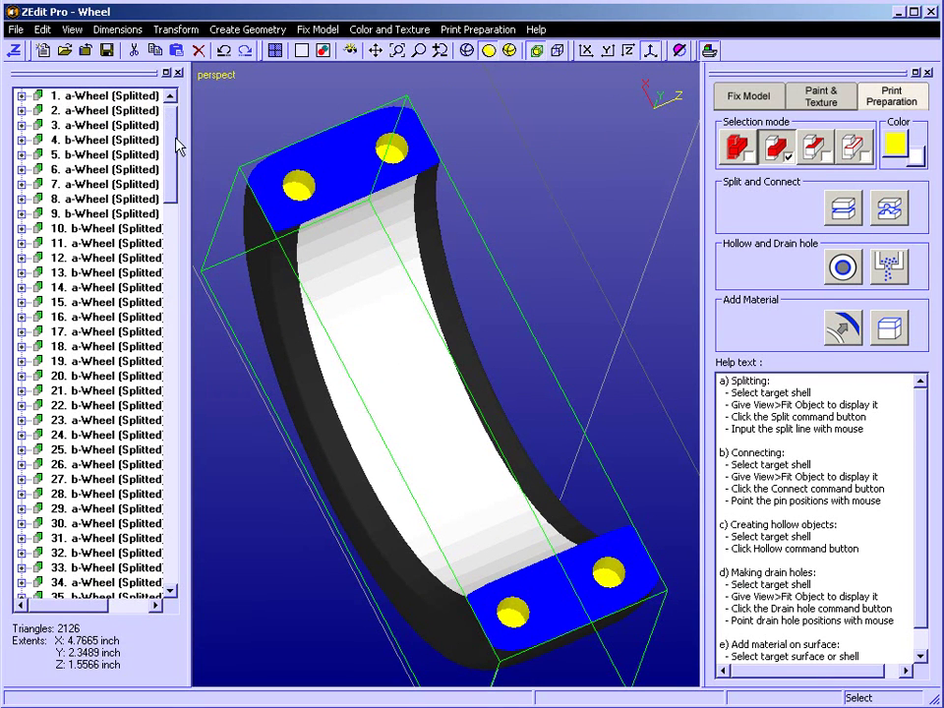
left_click(40, 98)
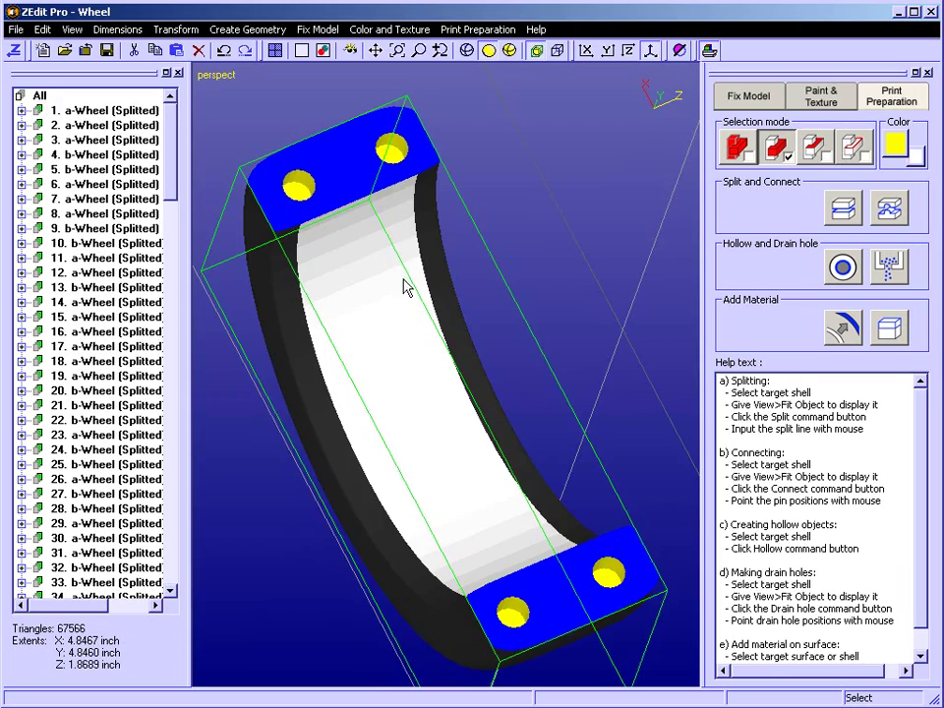
right_click_drag(463, 354, 240, 352)
right_click_drag(454, 311, 458, 439)
left_click_drag(403, 438, 380, 328)
left_click(40, 96)
Select the whole group of a-Wheel shells and hide all unselected shells
left_click(88, 112)
right_click(95, 115)
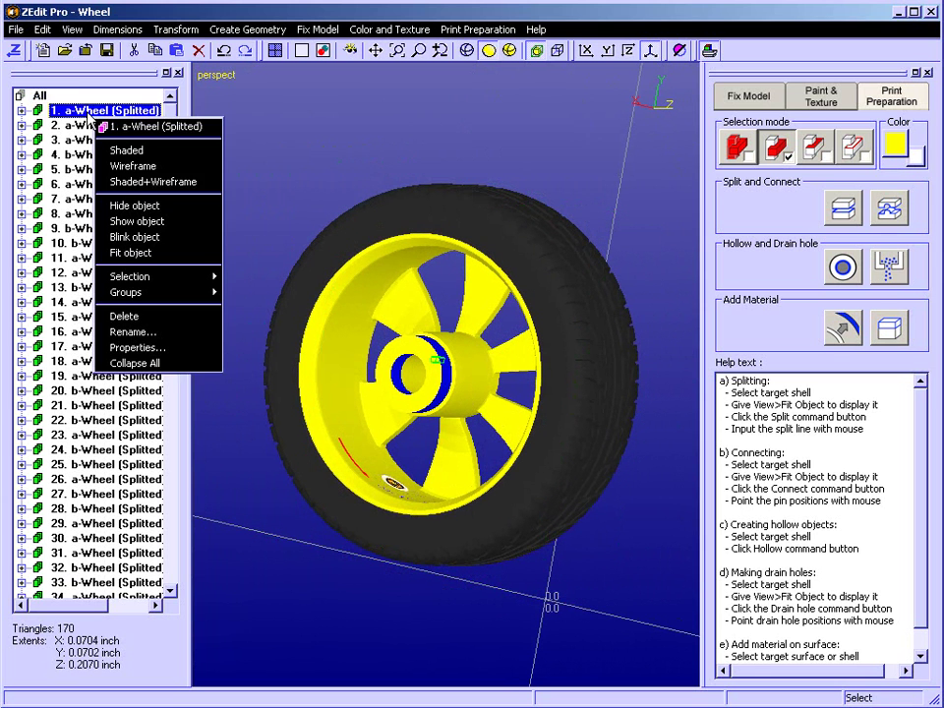
mouse_move(211, 292)
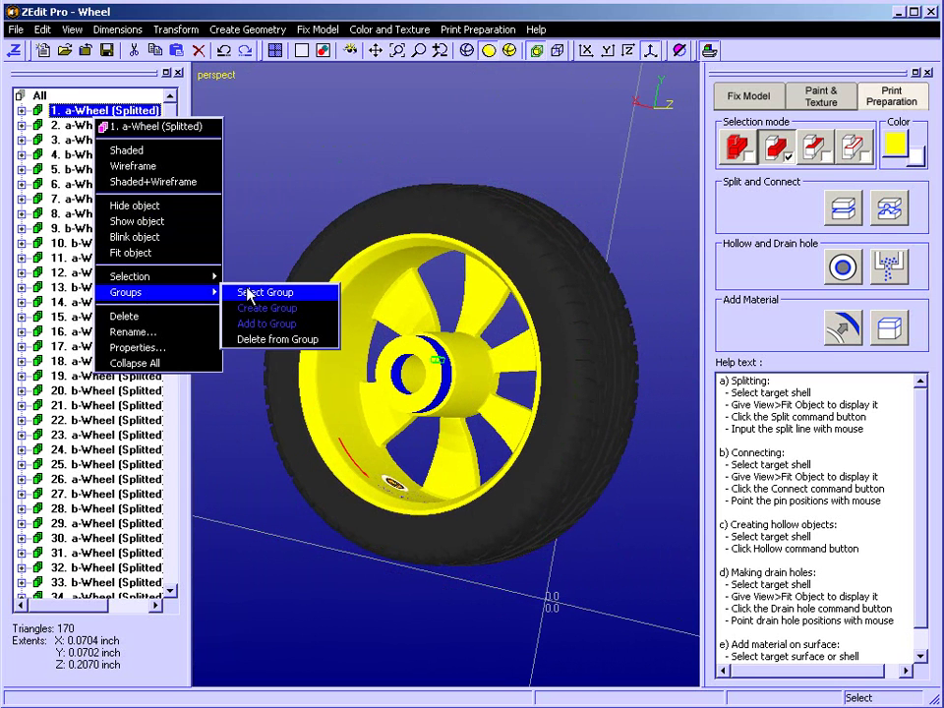
left_click(300, 292)
right_click(69, 115)
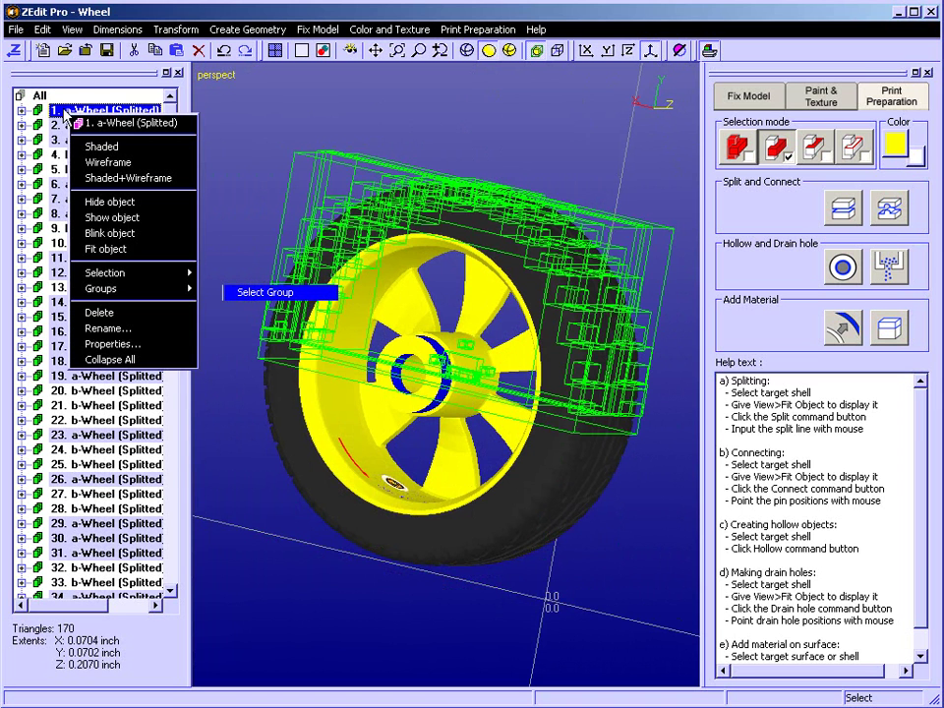
mouse_move(104, 275)
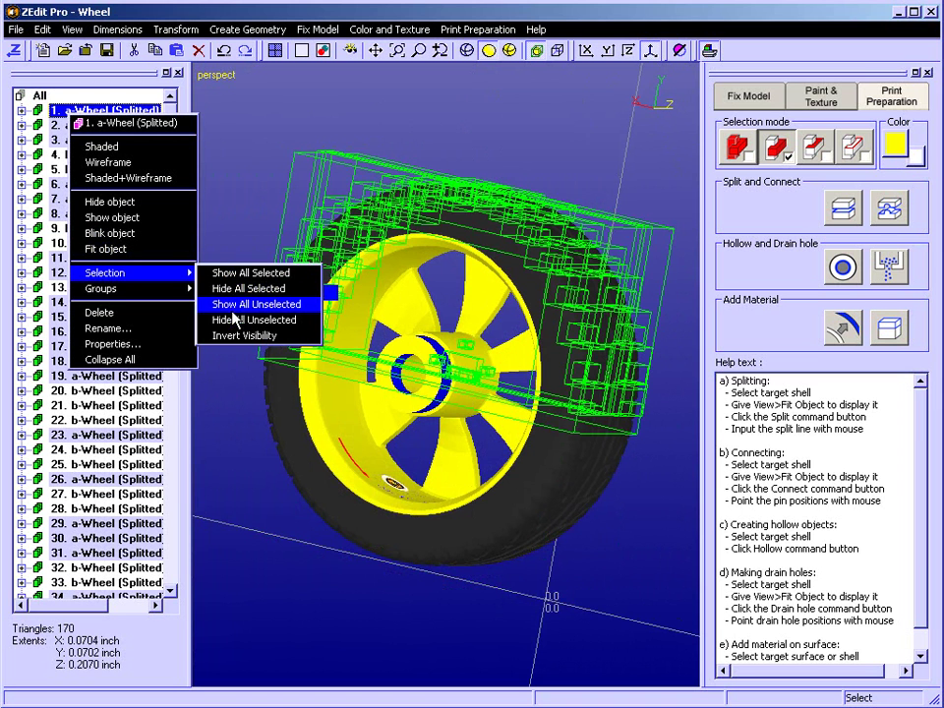
left_click(218, 321)
Select the upper tire shell with the connector pins and inspect the half wheel from several sides
middle_click_drag(474, 331, 528, 301)
left_click(528, 278)
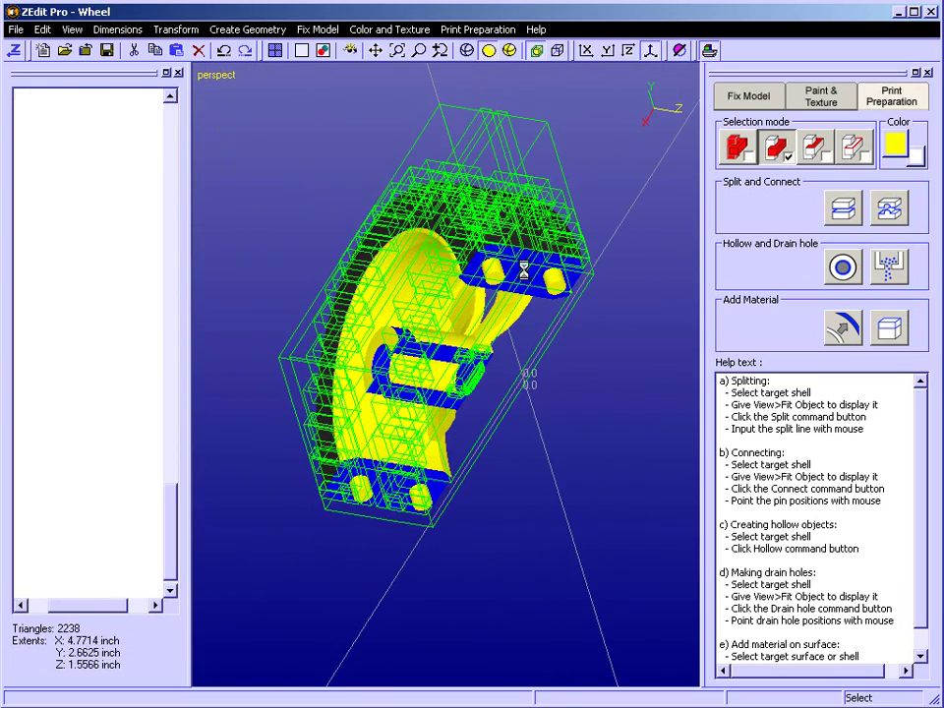
middle_click_drag(374, 195, 305, 356)
left_click(351, 51)
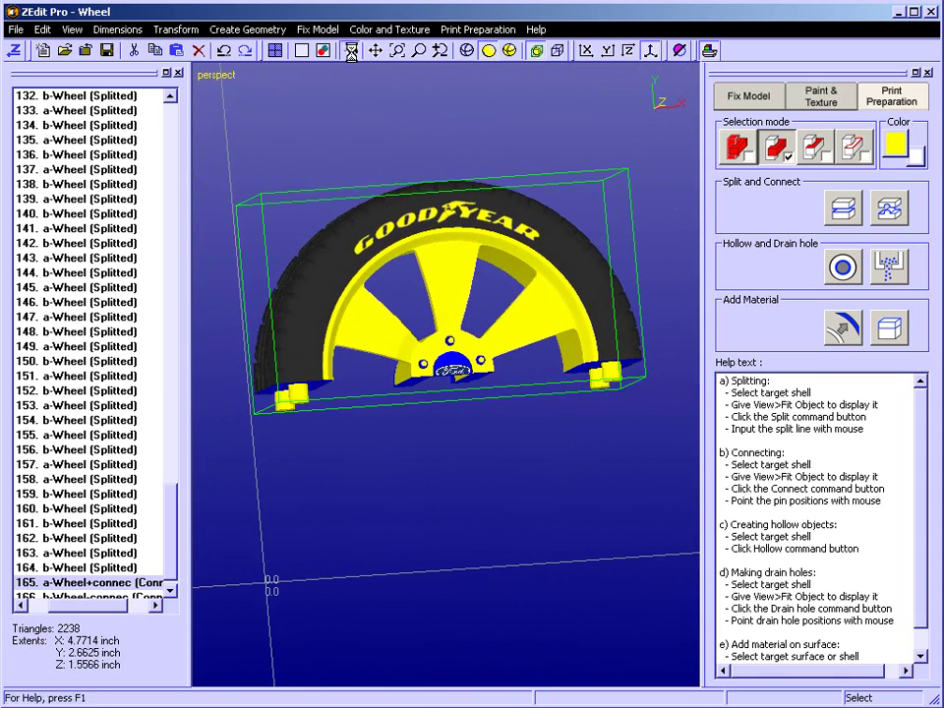
middle_click_drag(259, 194, 498, 325)
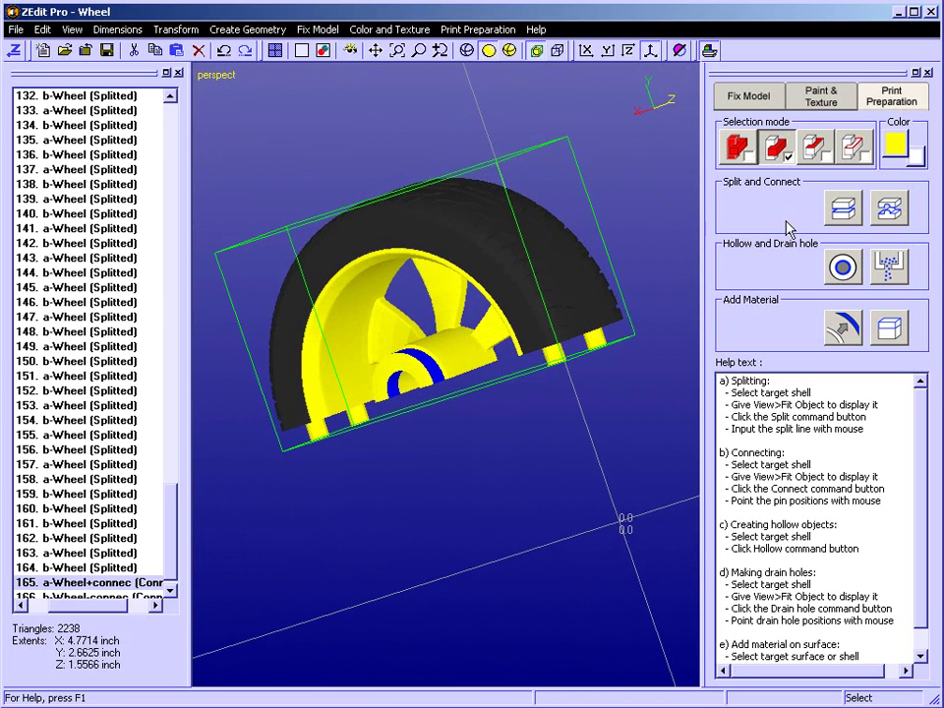
Hollow the upper tire shell with a minimum wall thickness of 0.1 inch
left_click(844, 269)
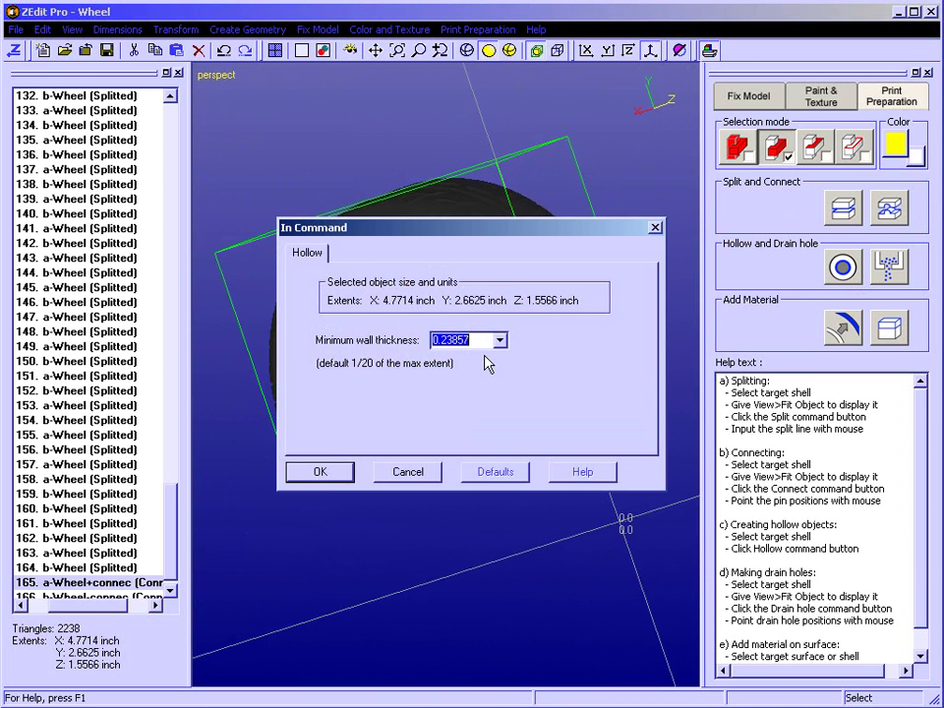
key("BackSpace")
key("Tab")
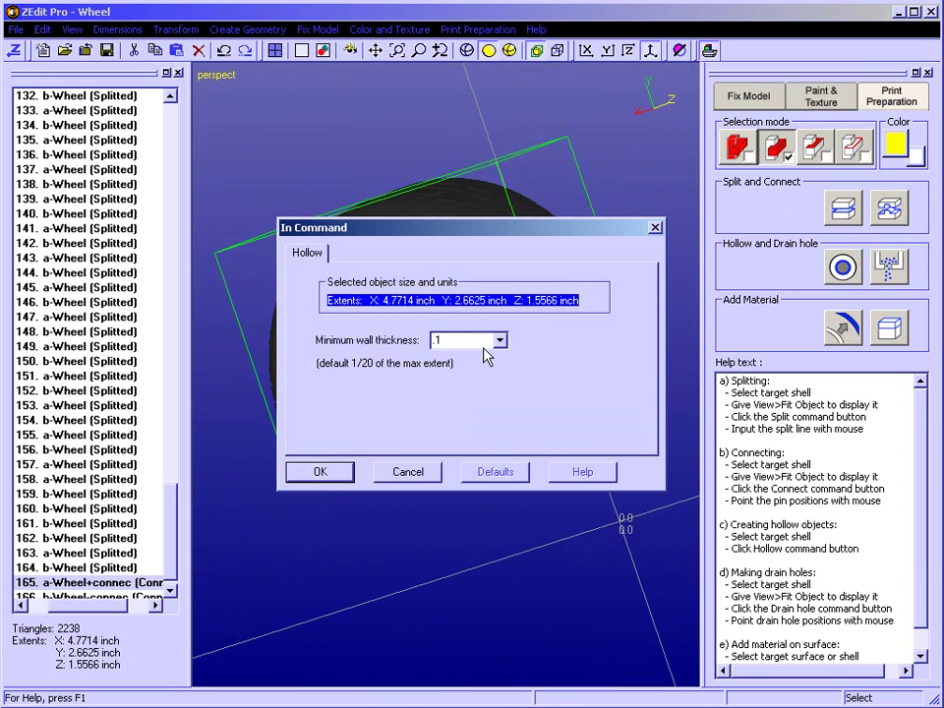
left_click(323, 473)
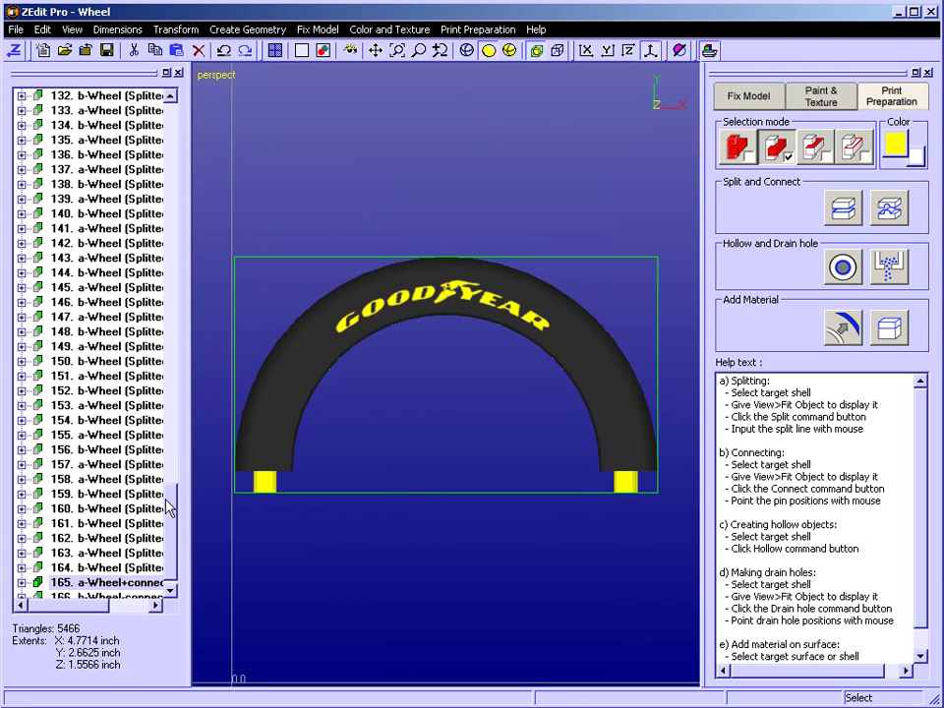
scroll(168, 511, "down", 1)
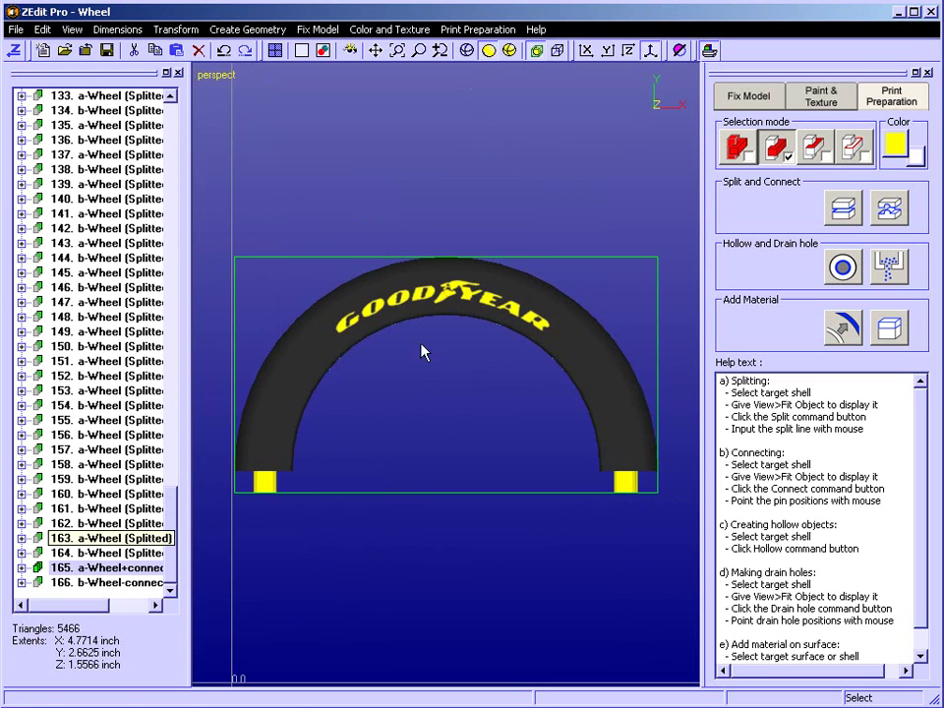
Clip the hollowed tire half along Z to examine its inner cavity, and reset and close the clipping
left_click(679, 50)
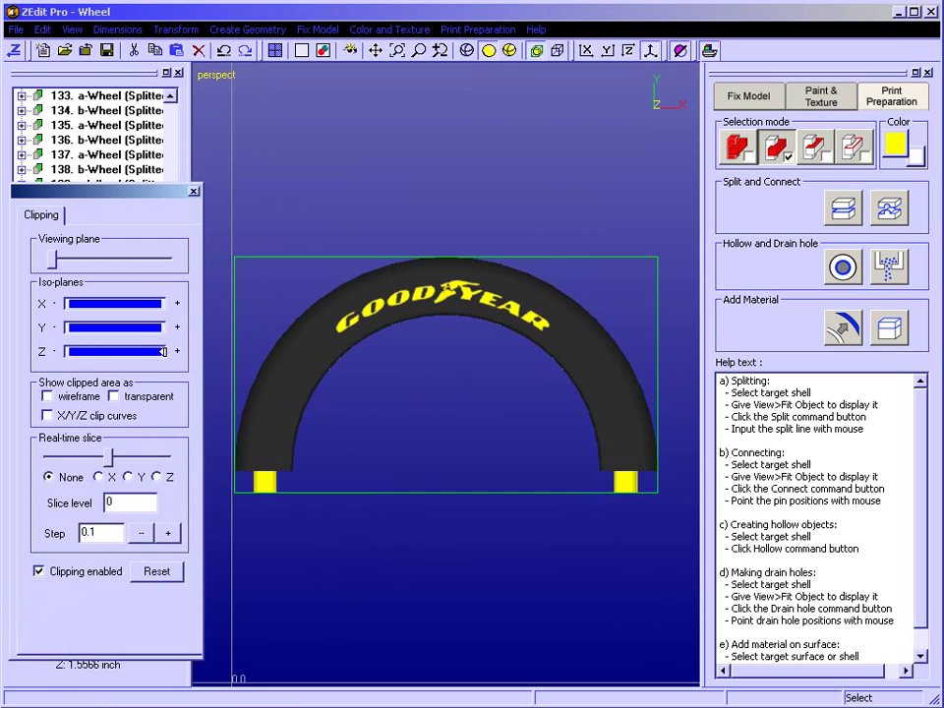
left_click_drag(164, 351, 137, 351)
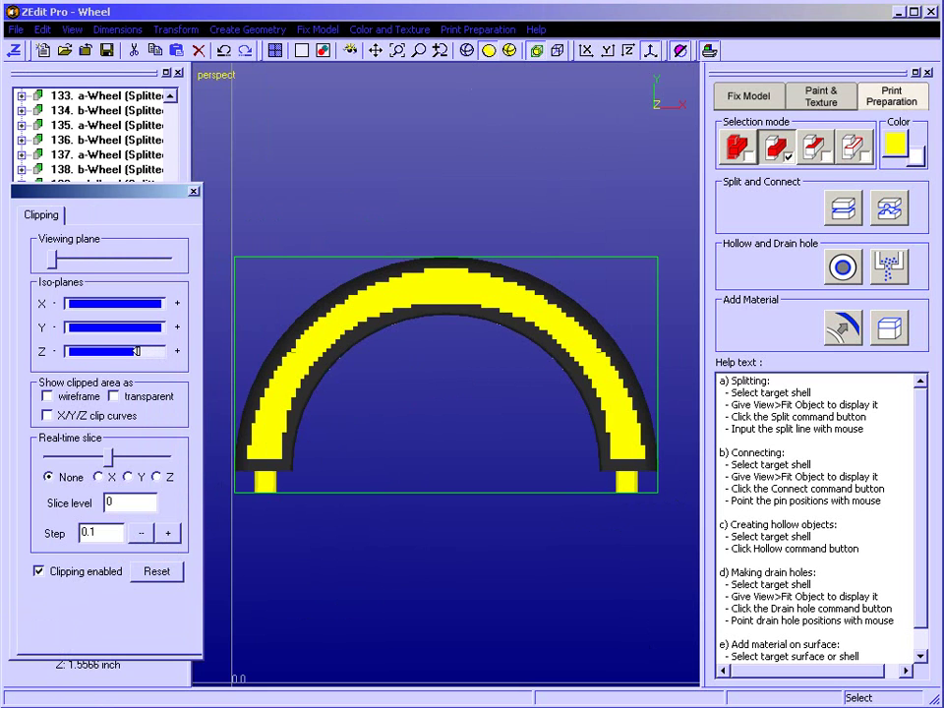
middle_click_drag(413, 337, 358, 341)
scroll(461, 295, "up", 4)
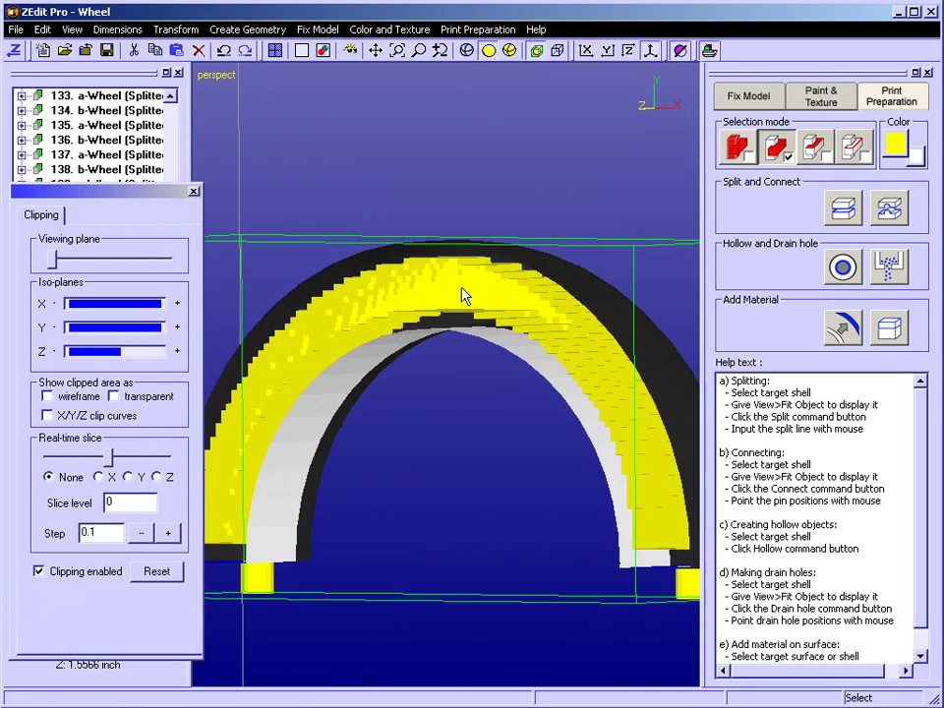
middle_click_drag(464, 307, 414, 315)
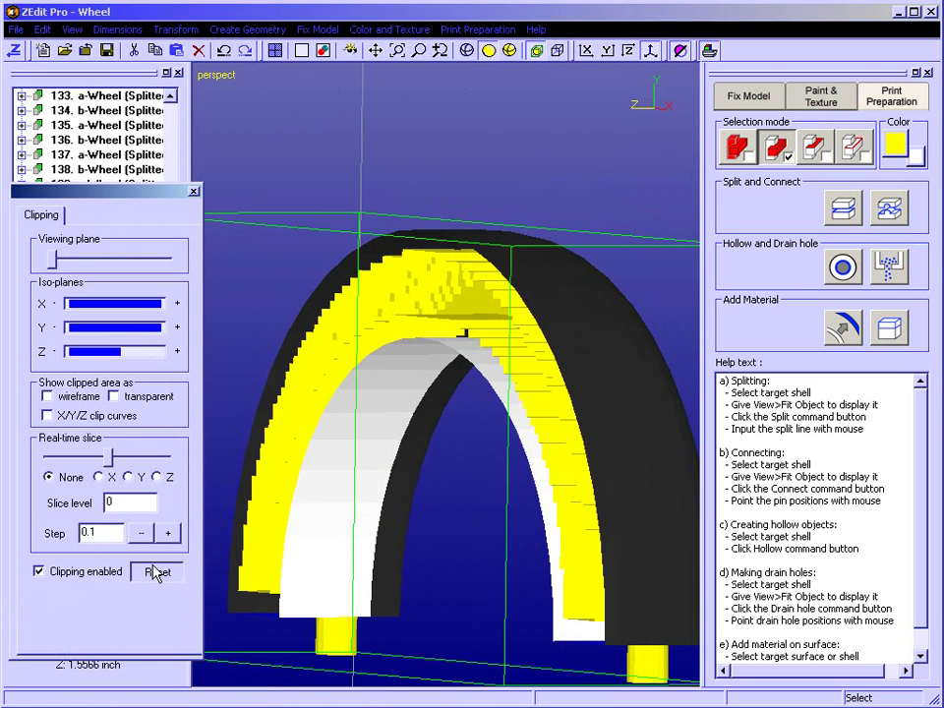
left_click(155, 572)
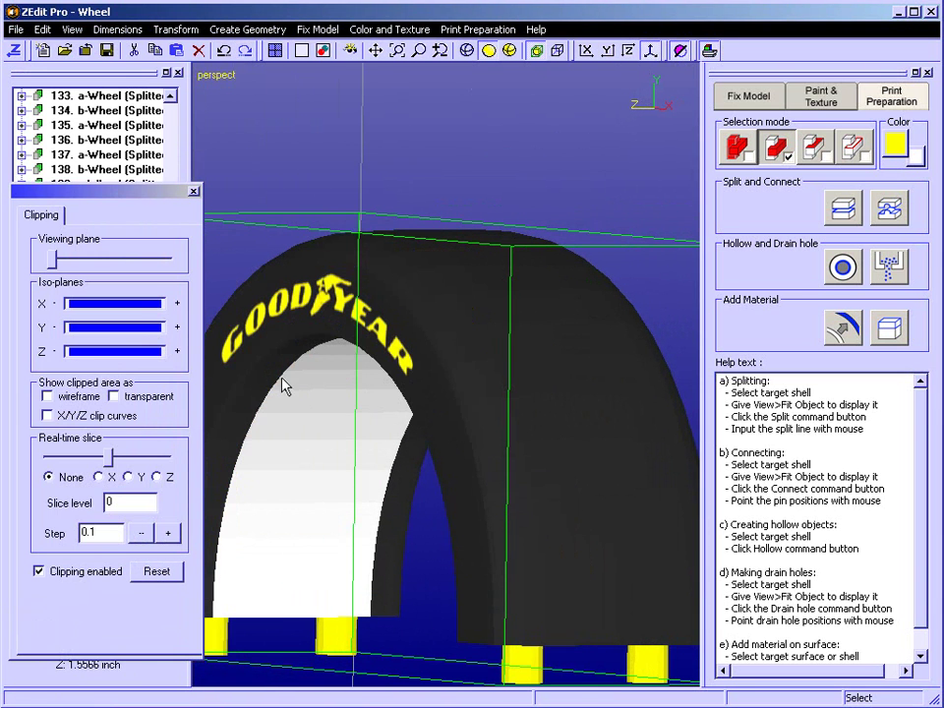
left_click(193, 192)
mouse_move(408, 338)
middle_mouse_down()
mouse_move(423, 359)
mouse_move(217, 380)
mouse_move(380, 369)
mouse_move(408, 356)
middle_mouse_up()
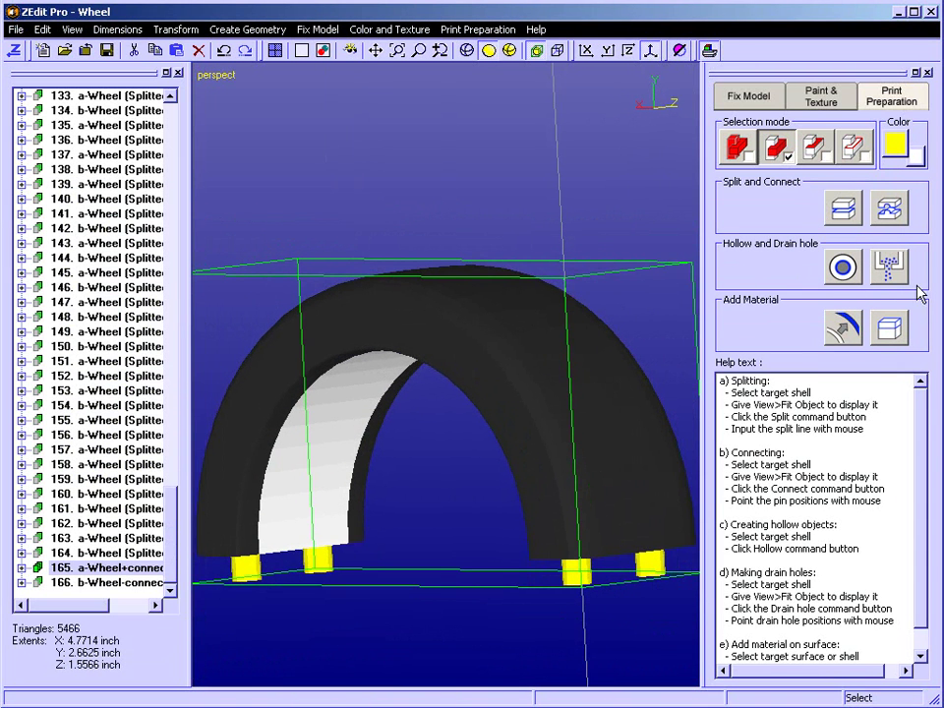
Add a square drain hole with a 0.25 inch diameter near the top of the hollowed tire half's sidewall
left_click(889, 273)
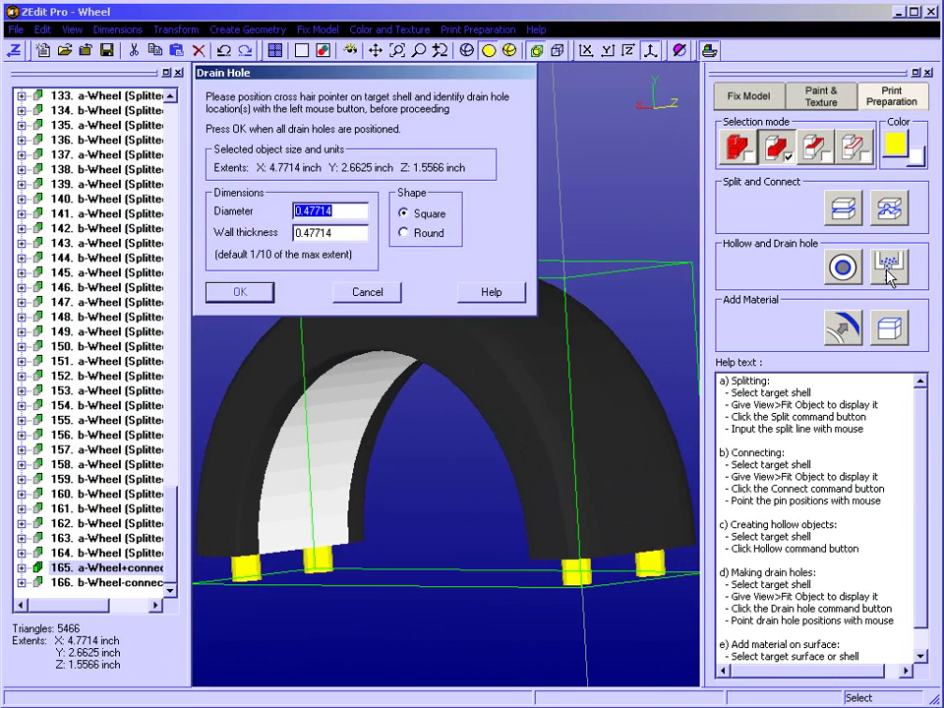
left_click_drag(345, 217, 308, 216)
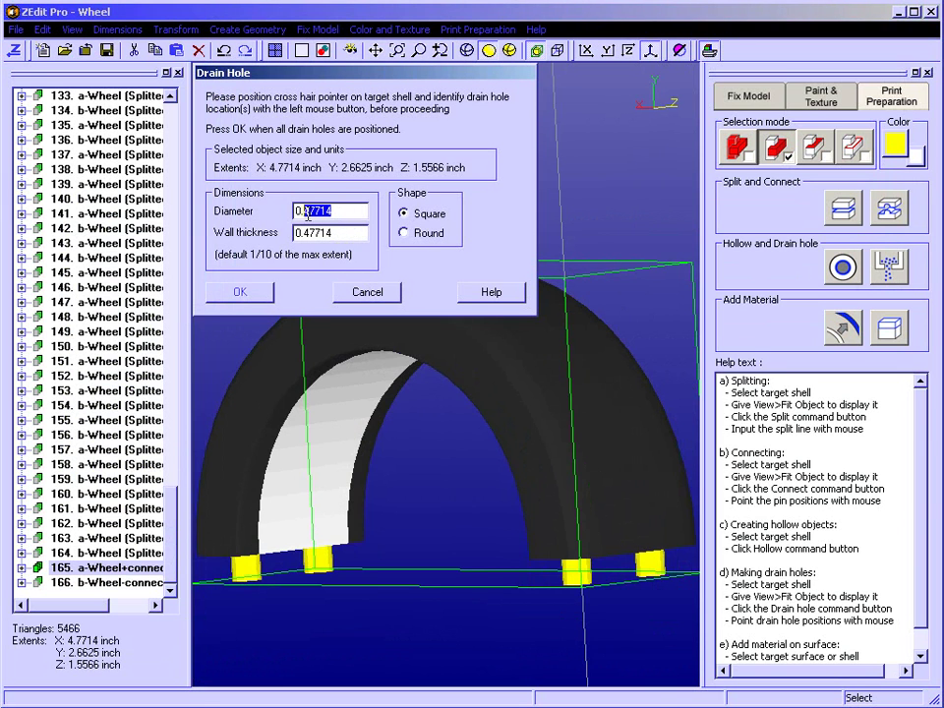
type(".25")
key("Tab")
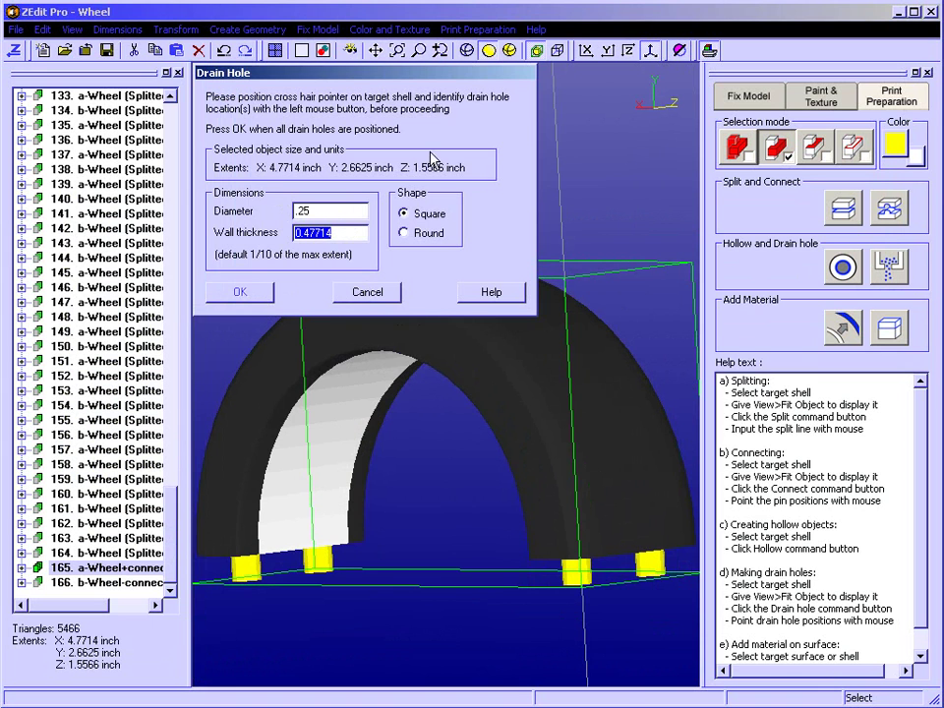
left_click_drag(392, 79, 219, 47)
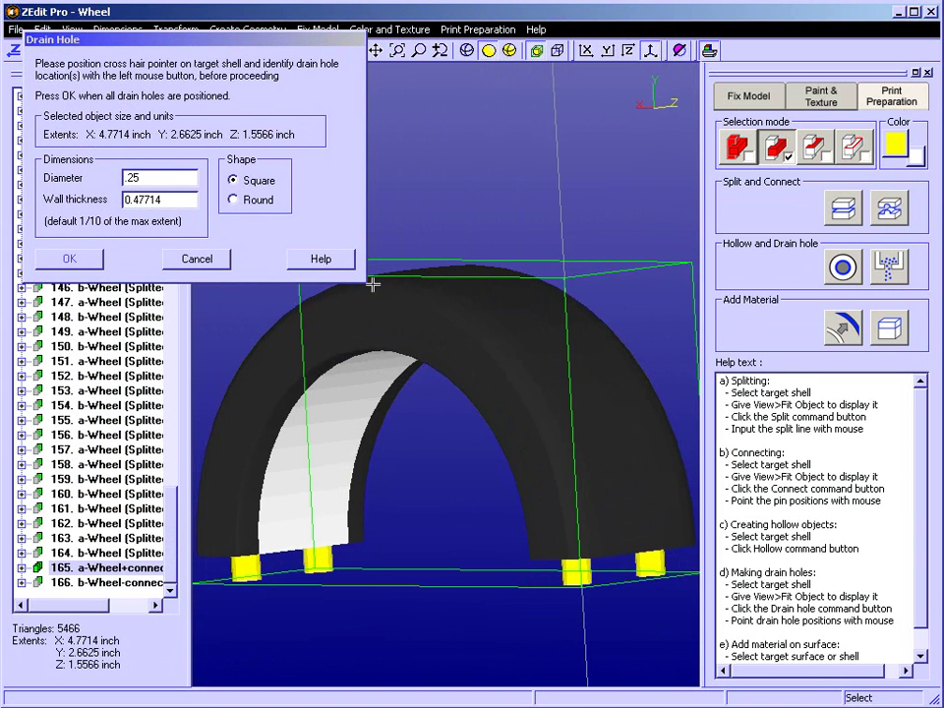
left_click(366, 315)
left_click(102, 258)
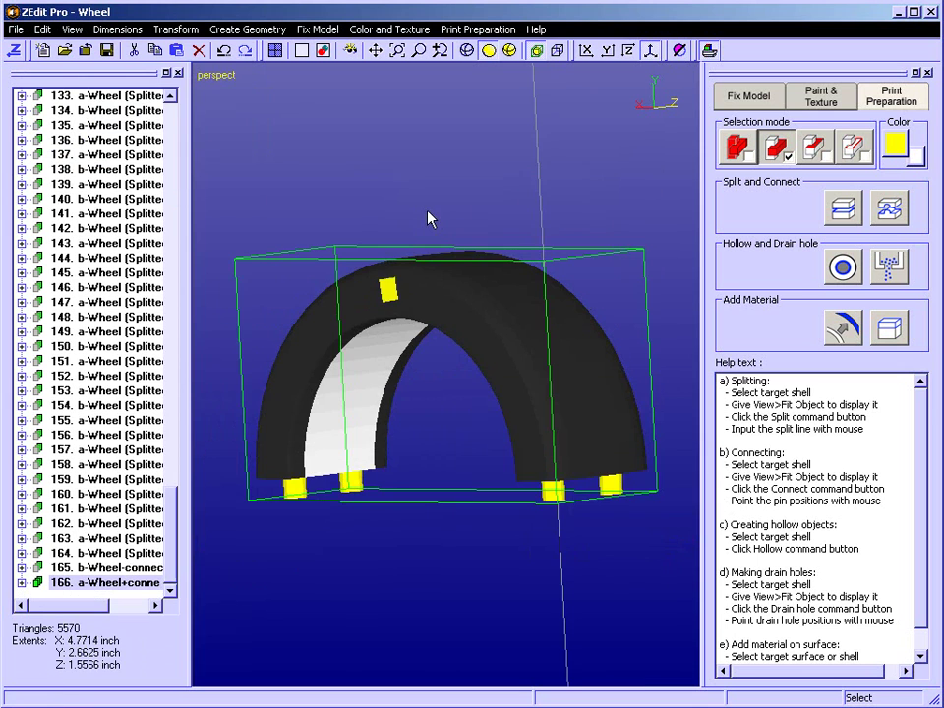
middle_click_drag(396, 309, 466, 305)
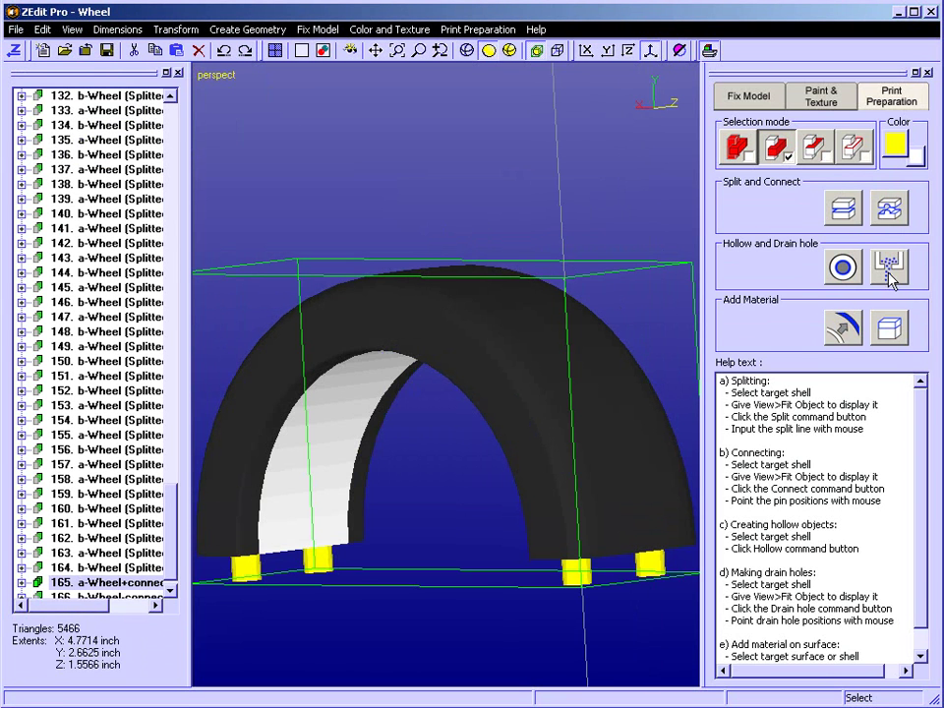
Add a round drain hole with a 0.25 inch diameter near the top of the hollowed tire half's sidewall
left_click(890, 276)
left_click(405, 233)
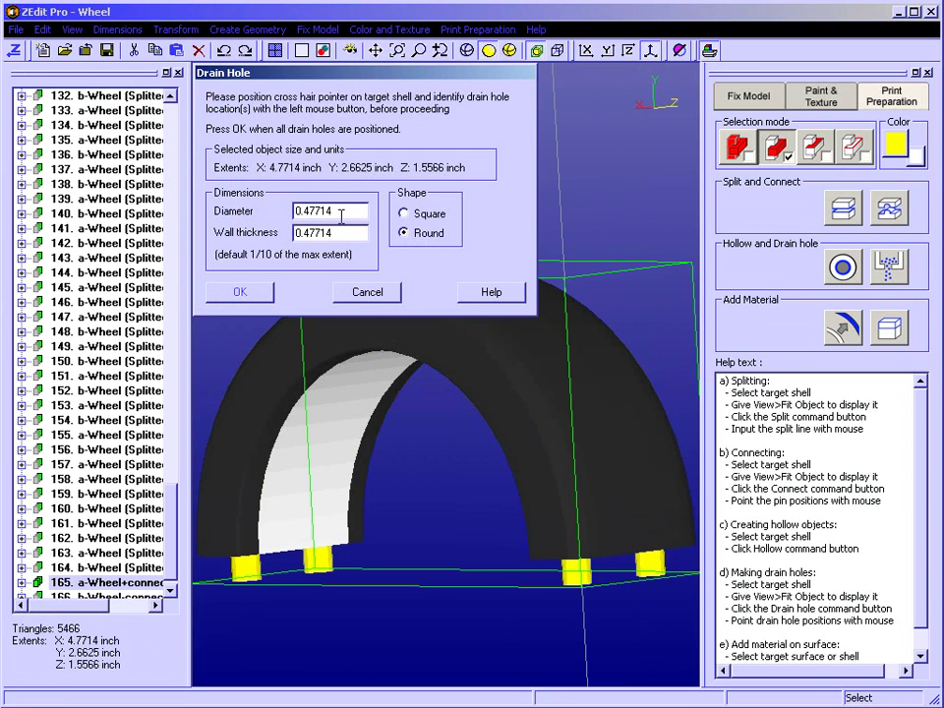
key("BackSpace")
type(".25")
key("Tab")
left_click_drag(415, 83, 266, 31)
left_click(370, 316)
left_click(90, 241)
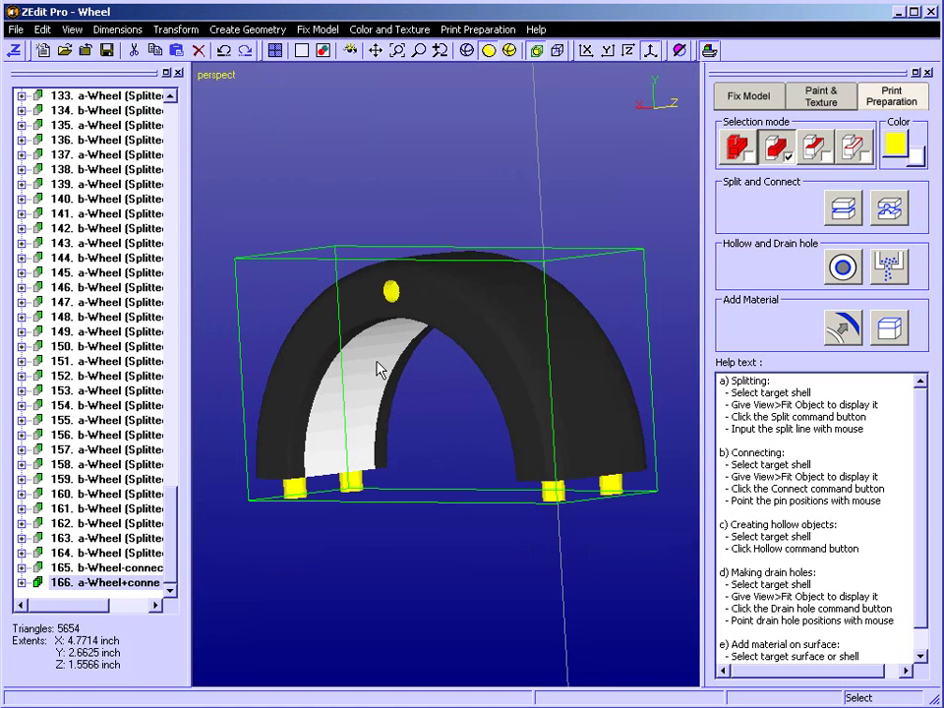
Inspect the tire half with its drain hole from several sides, and show all shells of the wheel again
scroll(393, 329, "up", 3)
middle_click_drag(417, 285, 494, 285)
left_click_drag(495, 284, 464, 295)
scroll(450, 272, "down", 3)
middle_click_drag(460, 284, 433, 273)
left_click_drag(433, 273, 252, 208)
scroll(175, 120, "up", 20)
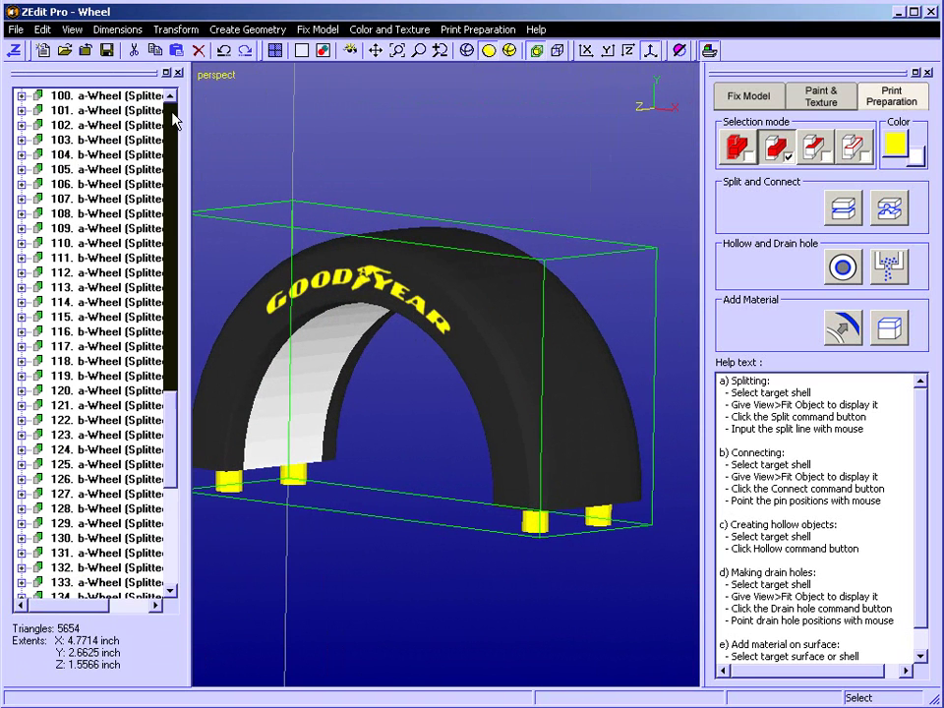
left_click(40, 96)
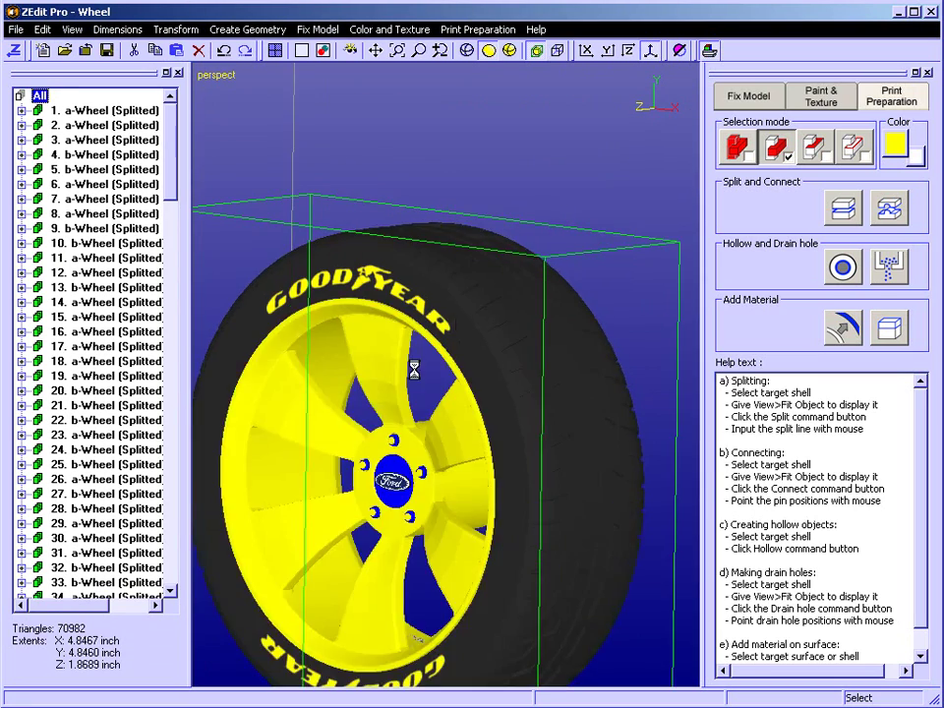
middle_click_drag(436, 408, 635, 375)
middle_click_drag(408, 418, 420, 544)
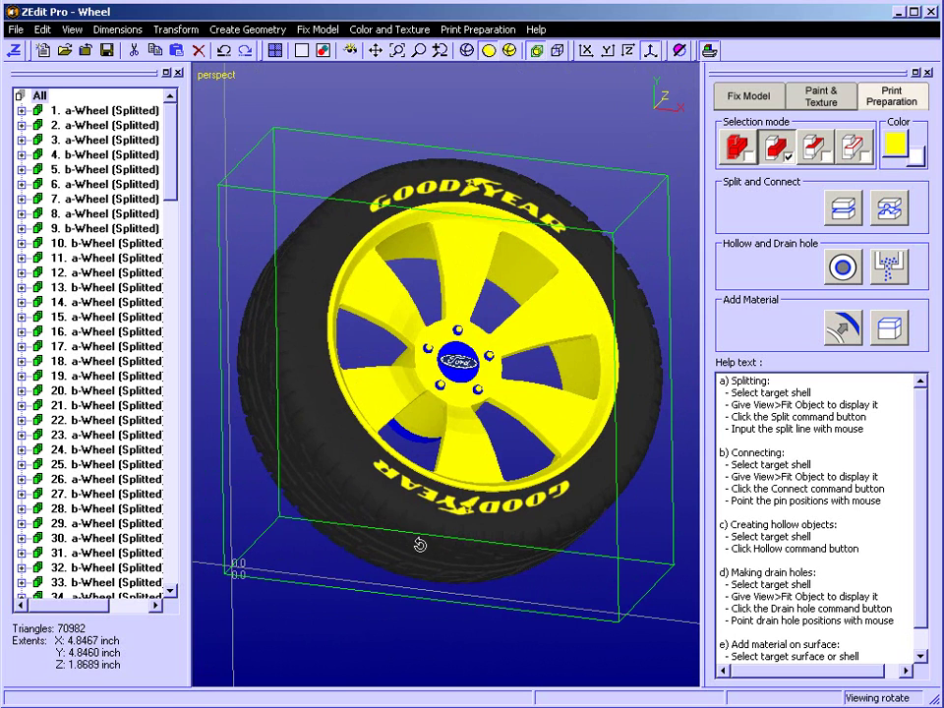
Select the whole group of a-Wheel shells and check that it covers the upper half of the wheel
left_click(98, 110)
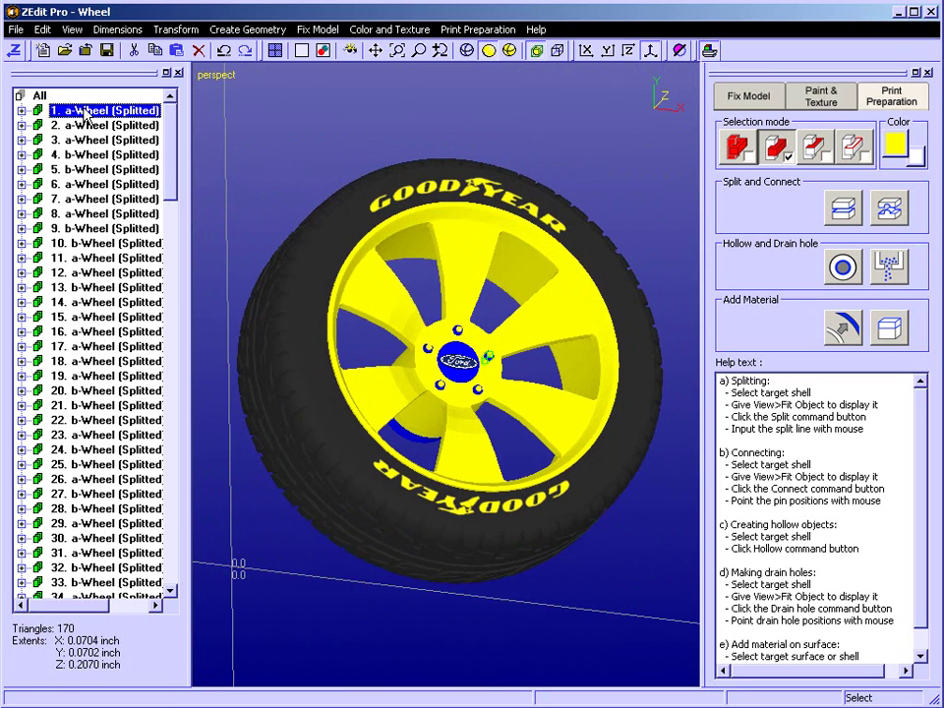
right_click(86, 115)
mouse_move(215, 288)
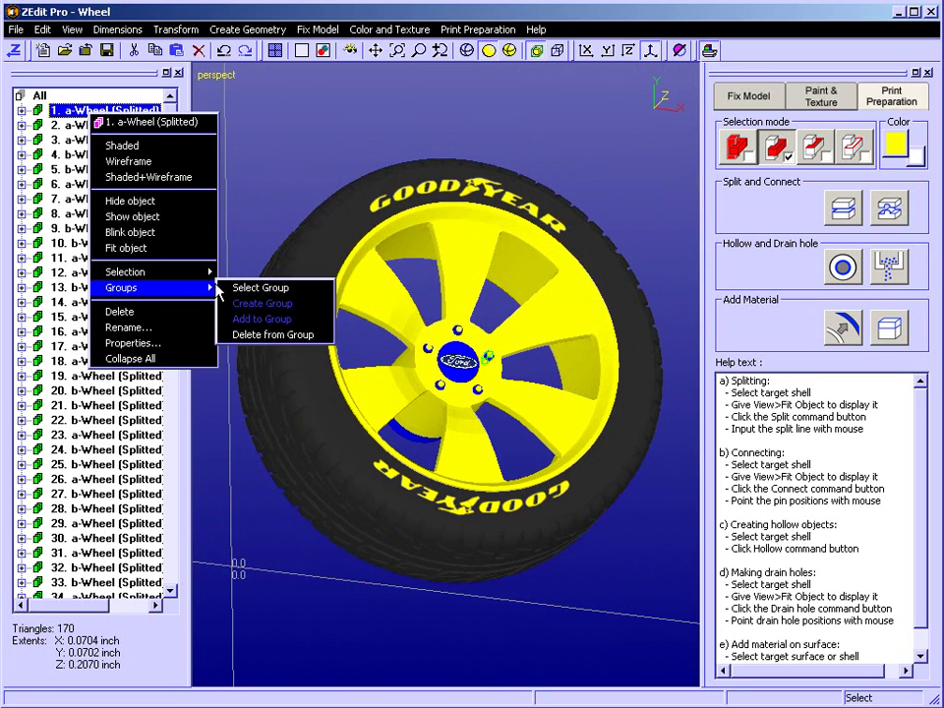
left_click(251, 287)
left_click_drag(170, 163, 172, 354)
left_click_drag(172, 459, 225, 159)
middle_click_drag(266, 206, 292, 278)
left_click(53, 109)
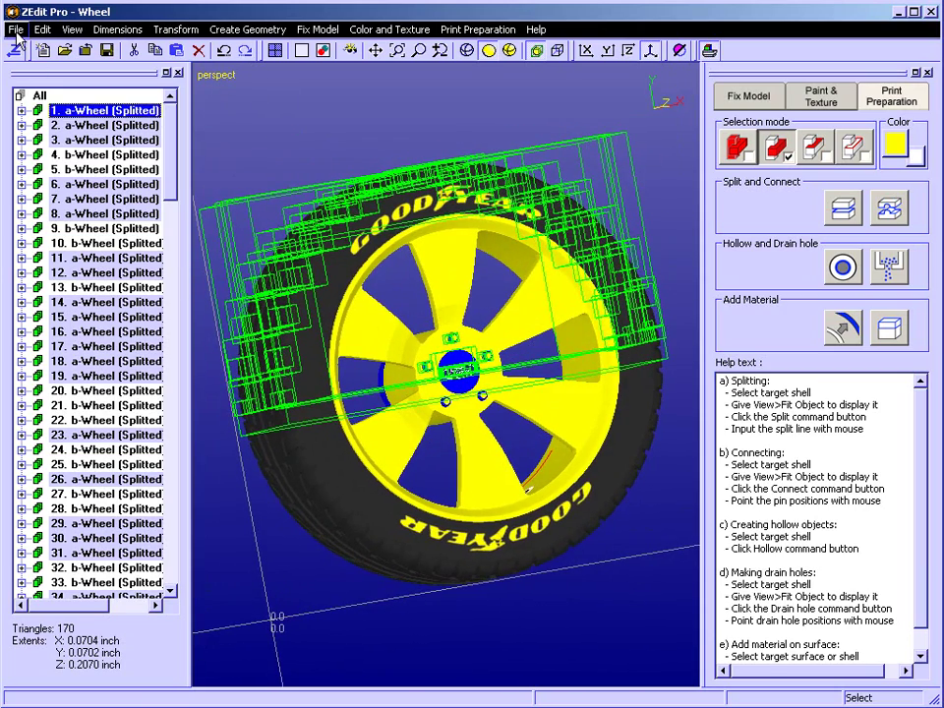
Save the selected a-Wheel shells as Wheel_A.zpr in the Wheel folder
left_click(16, 30)
left_click(44, 120)
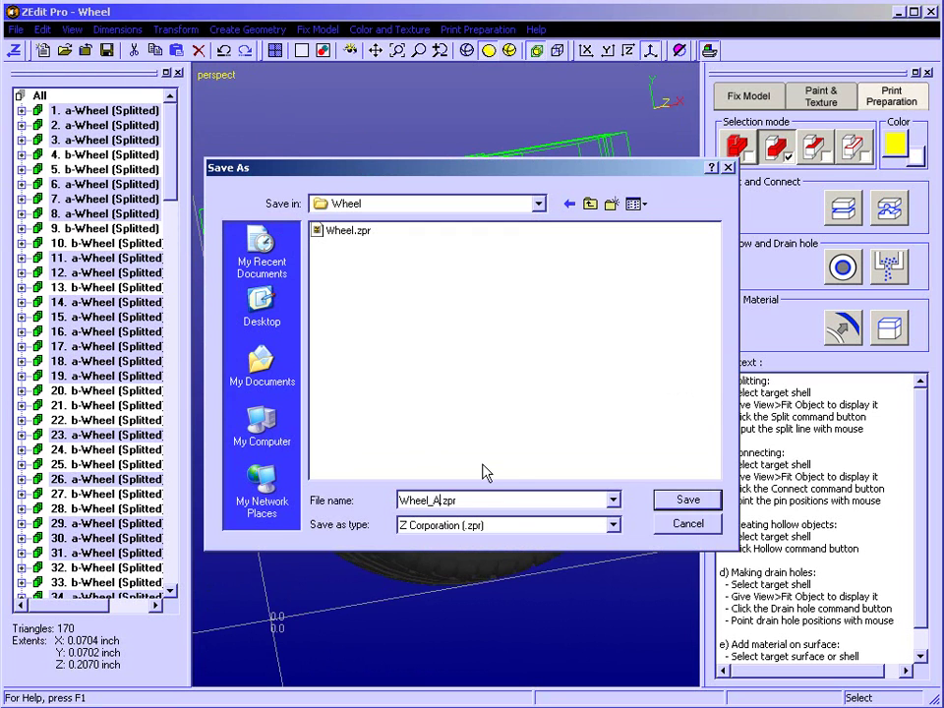
left_click(688, 500)
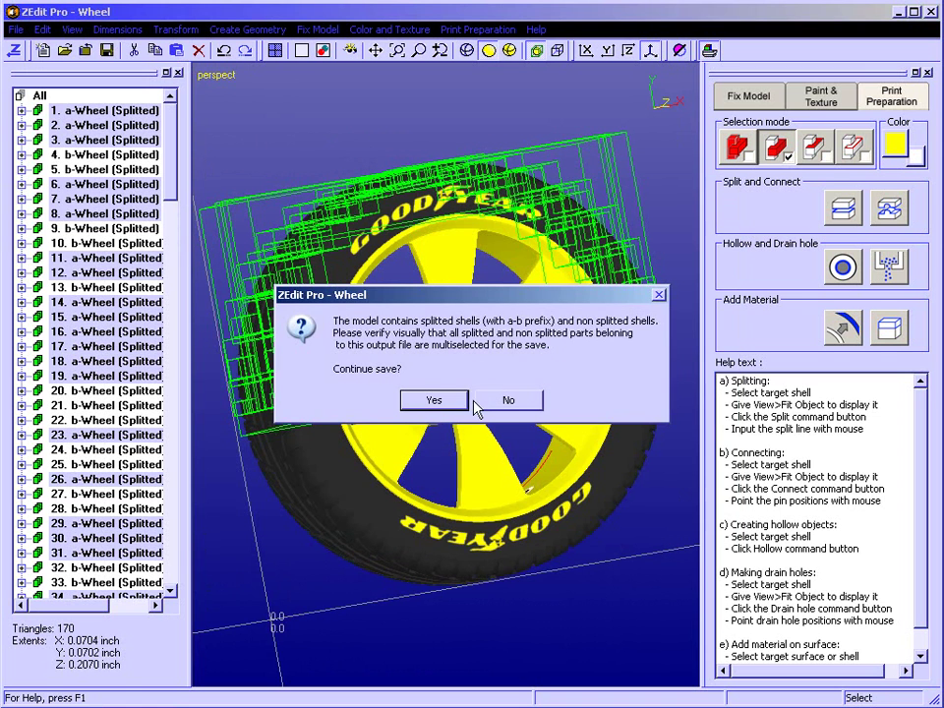
left_click(435, 403)
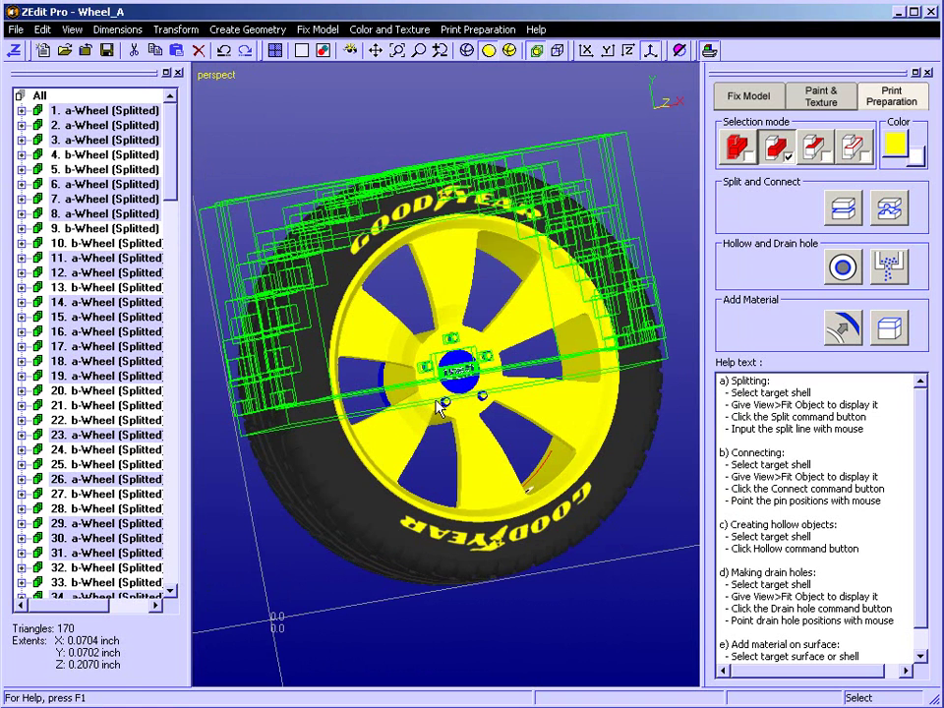
Select the whole group of b-Wheel shells that make up the lower half of the wheel
left_click(108, 111)
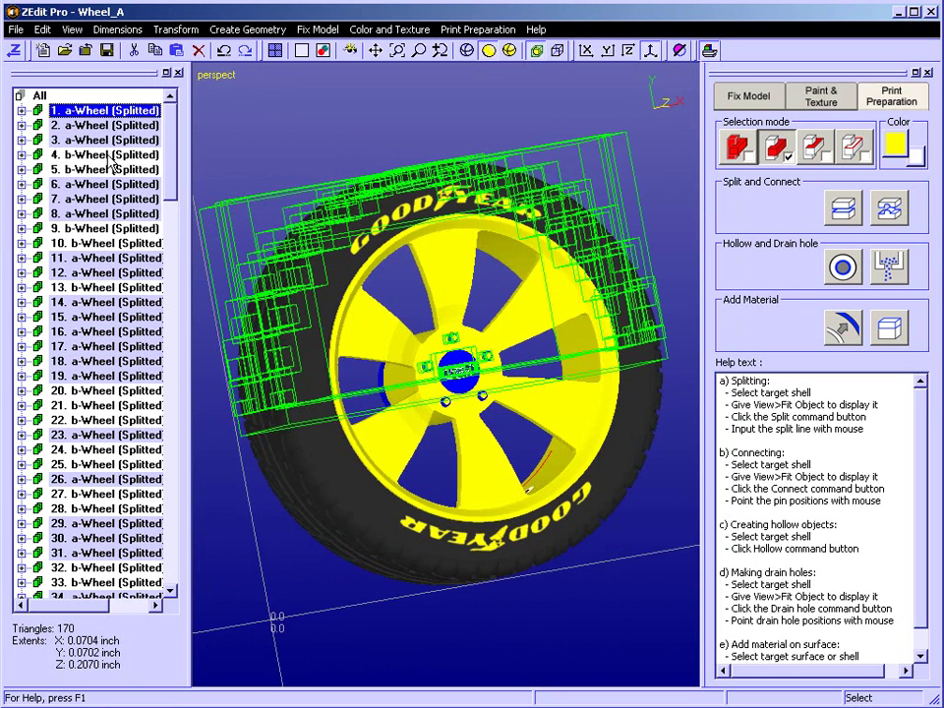
left_click(111, 156)
right_click(114, 157)
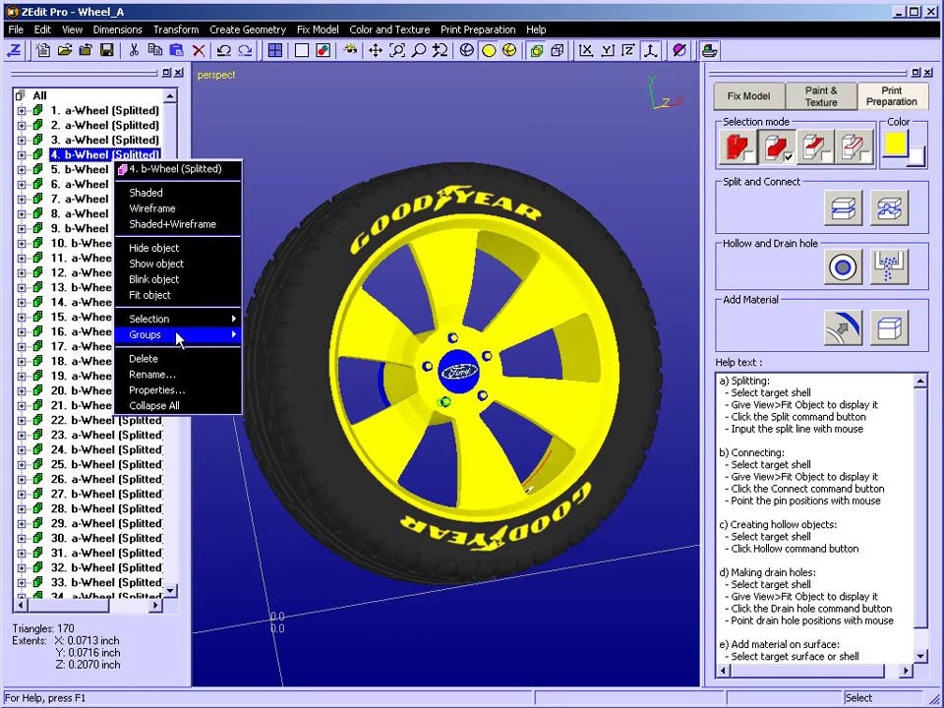
mouse_move(178, 337)
left_click(280, 335)
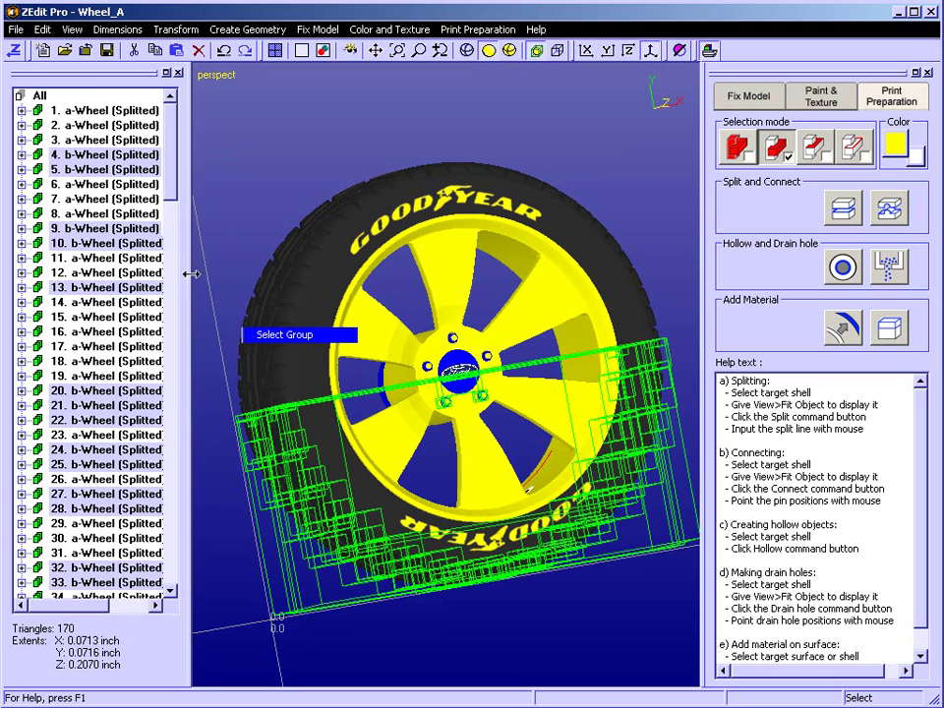
mouse_move(175, 188)
left_mouse_down()
mouse_move(173, 571)
mouse_move(167, 170)
left_mouse_up()
left_click(110, 155)
Save the selected b-Wheel shells as Wheel_B.zpr in the Wheel folder
left_click(17, 30)
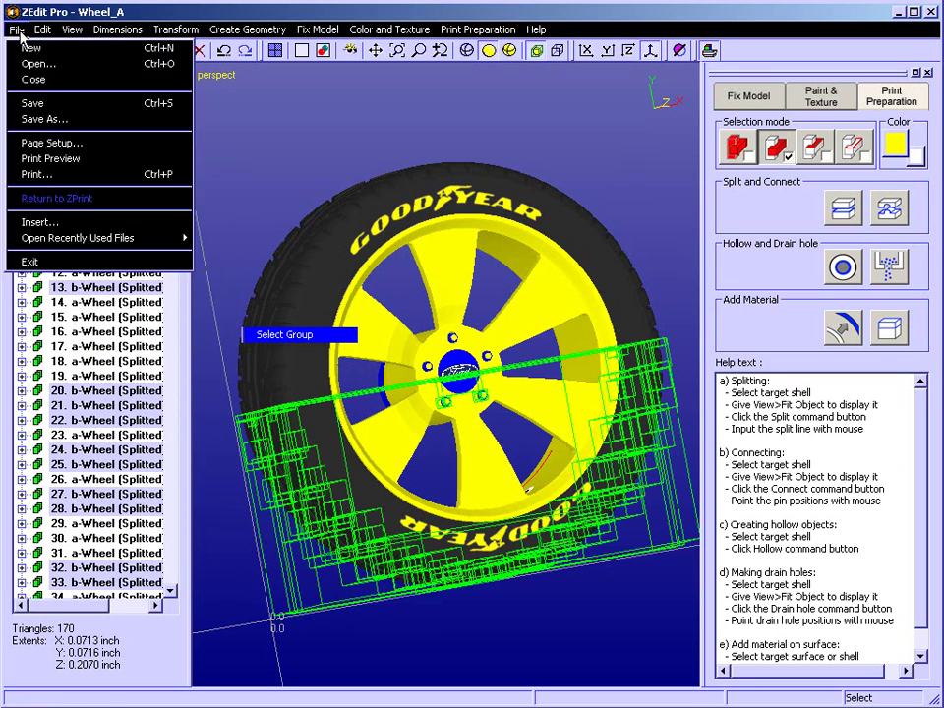
left_click(37, 118)
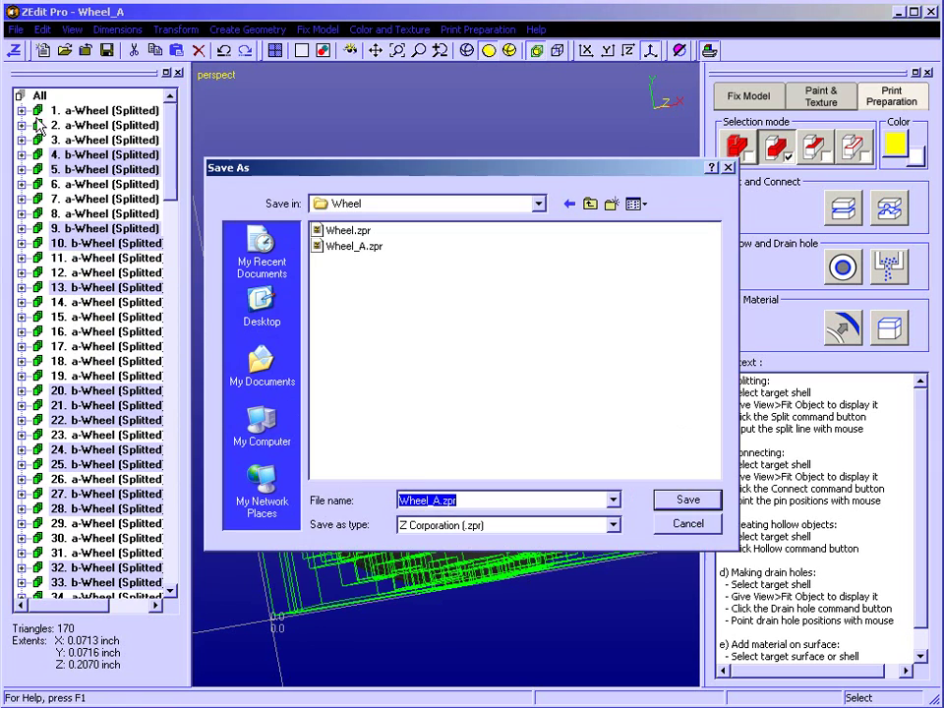
left_click(439, 499)
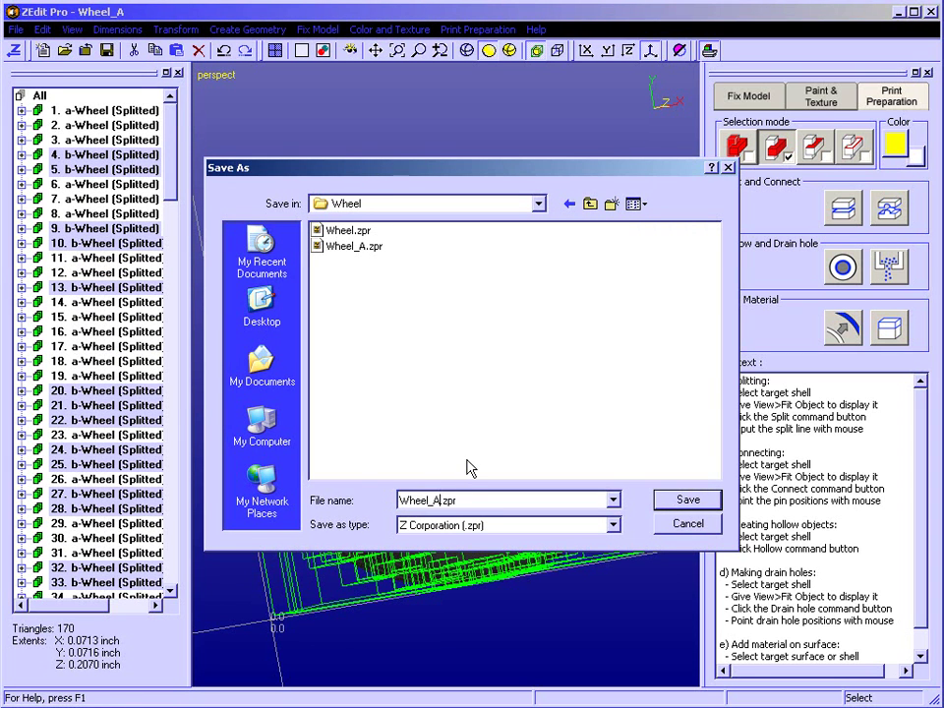
type("B")
left_click(686, 502)
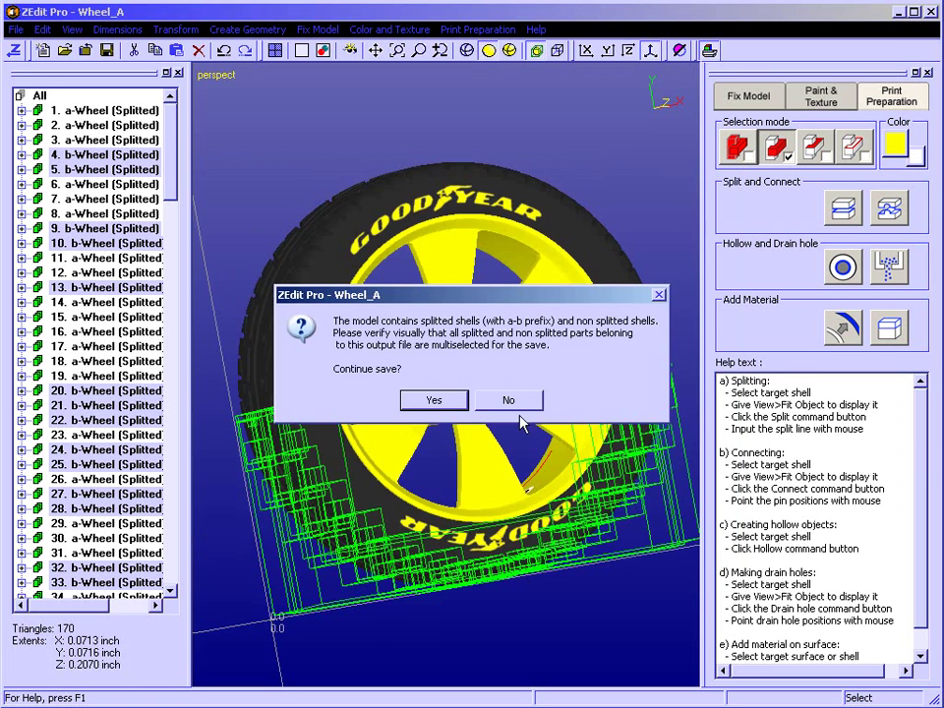
left_click(449, 401)
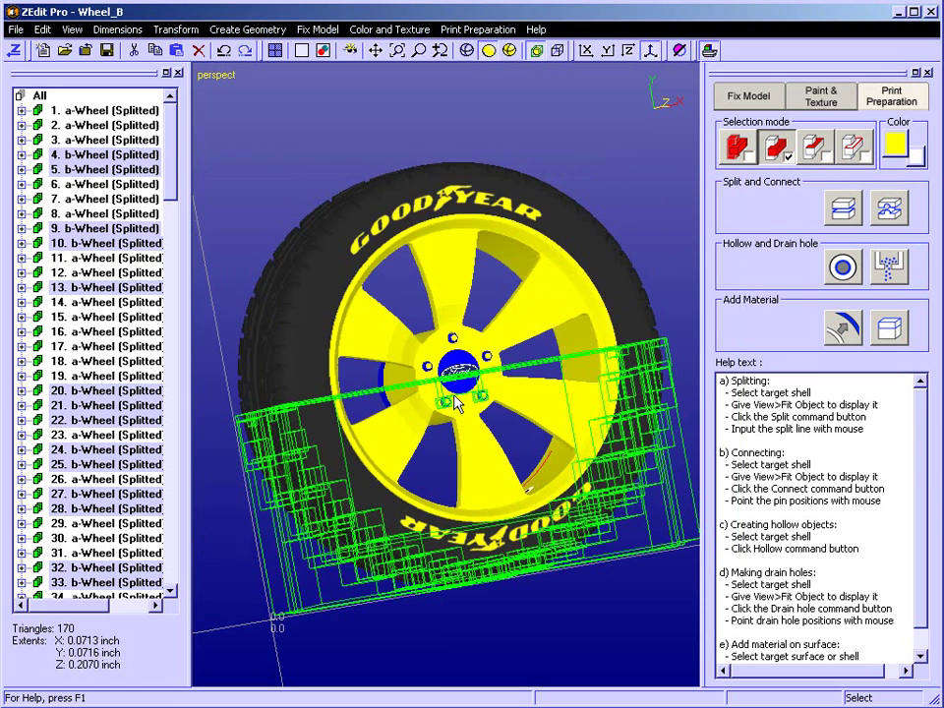
Hide all unselected shells so that only the b-Wheel half is displayed
left_click(84, 154)
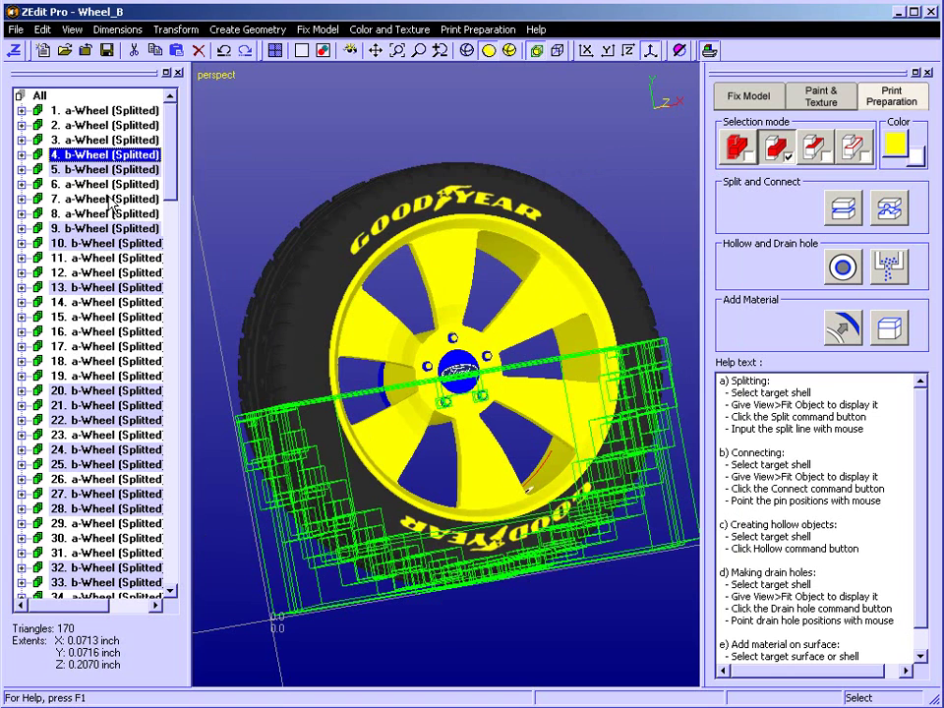
right_click(93, 162)
mouse_move(179, 323)
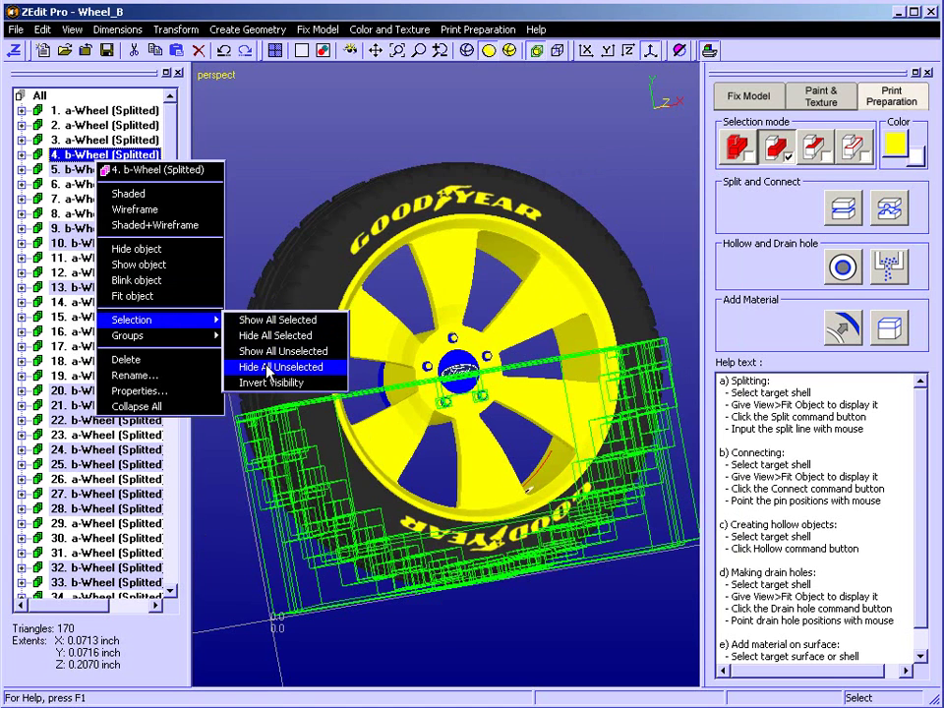
left_click(268, 370)
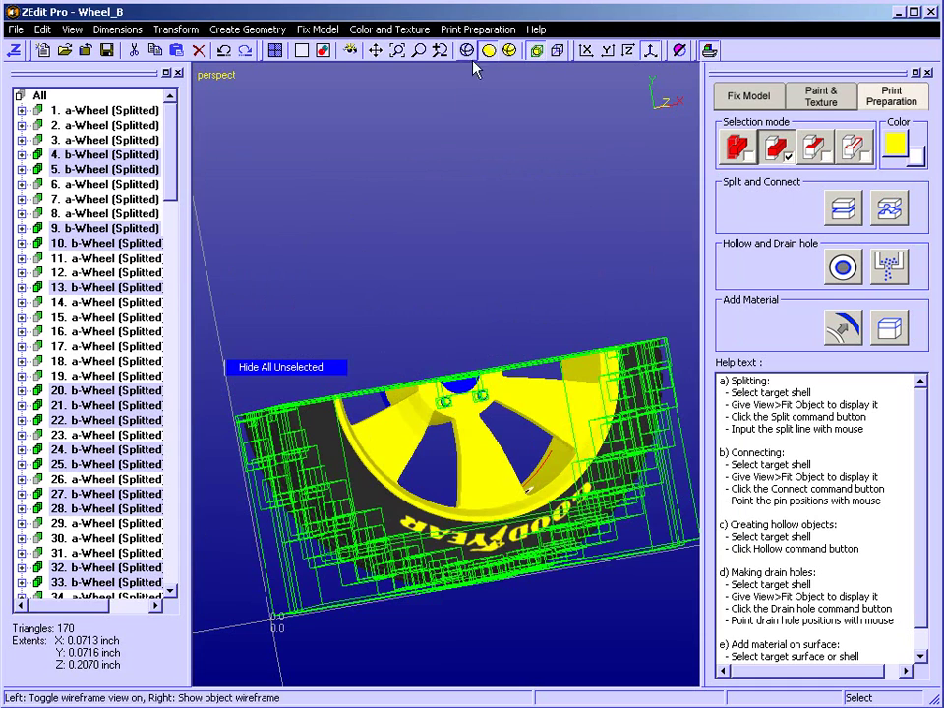
Turn off the bounding box display and inspect the lower wheel half's cut faces, connector holes and front side
left_click(535, 51)
middle_click_drag(374, 354, 354, 440)
middle_click_drag(423, 461, 393, 444)
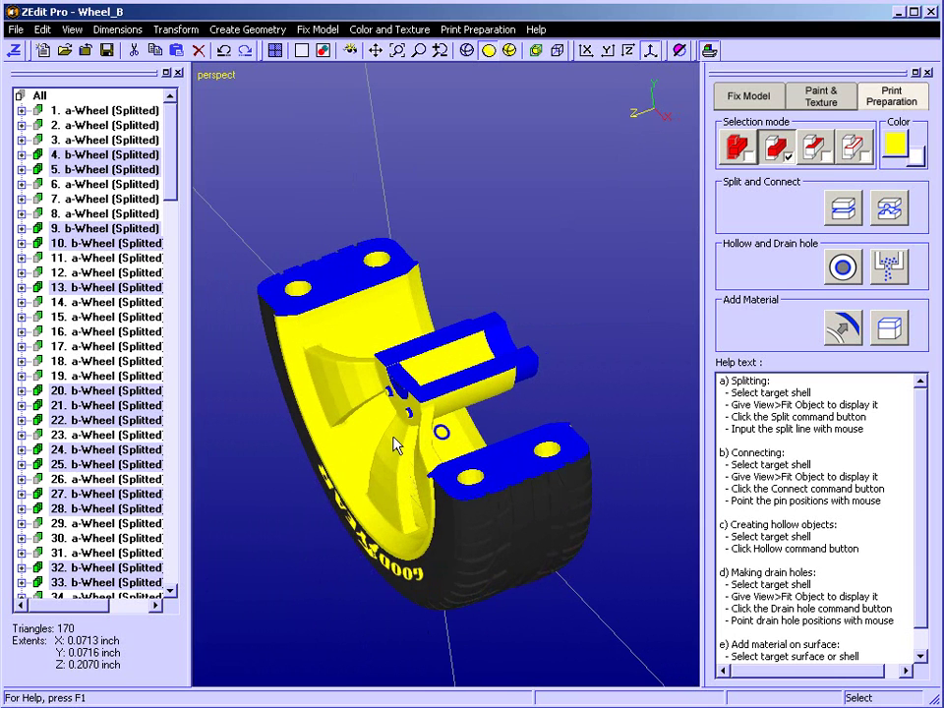
middle_click_drag(461, 392, 455, 350)
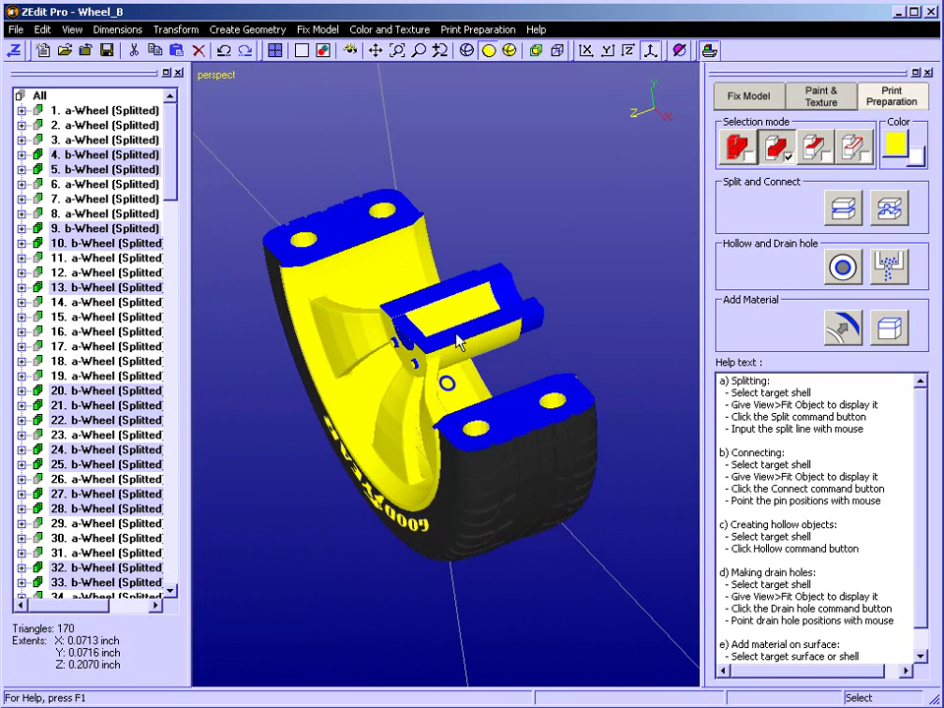
middle_click_drag(382, 413, 497, 330)
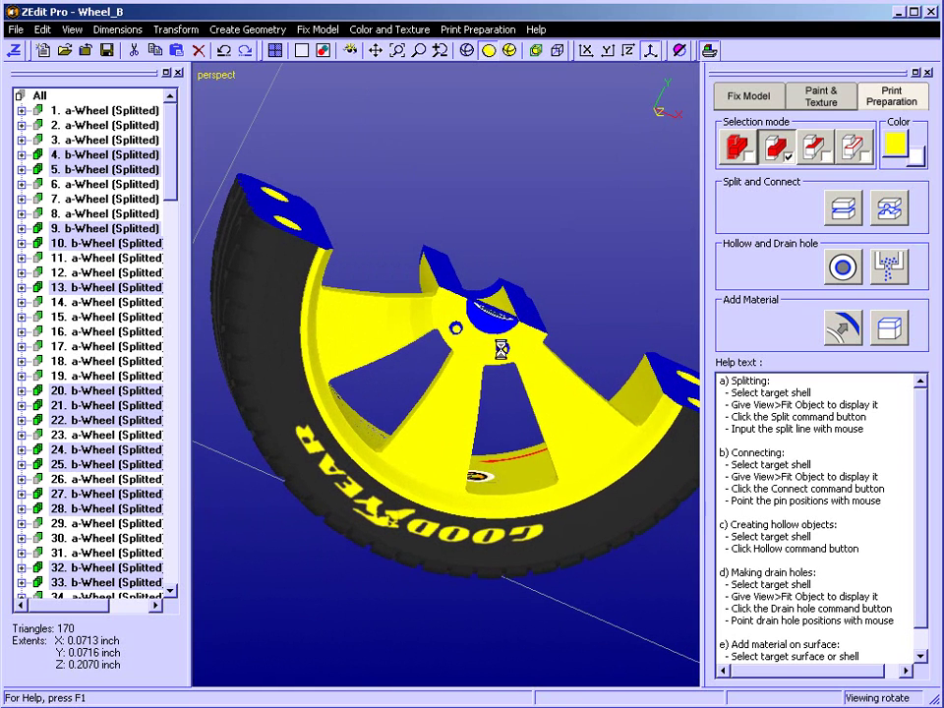